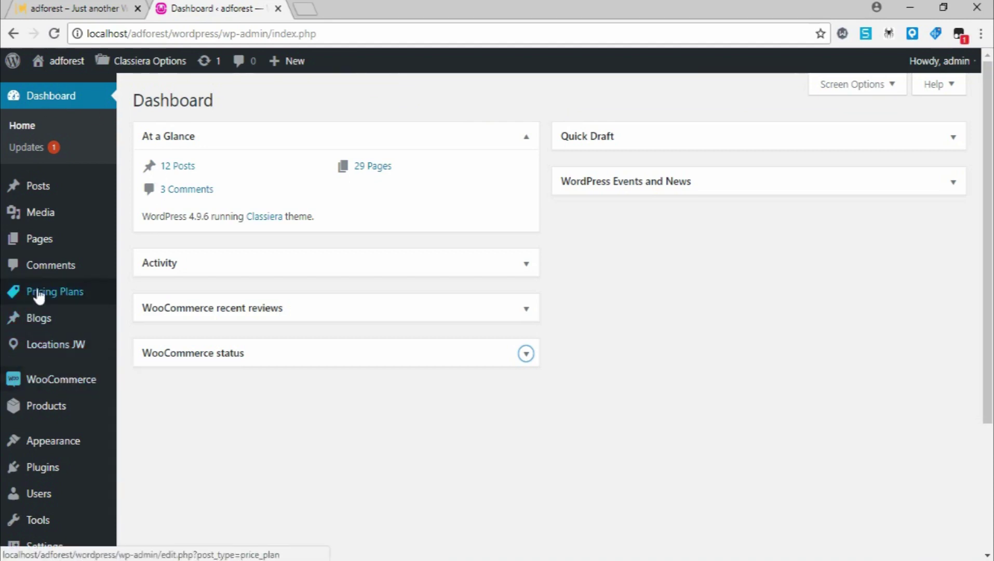
- Open the Locations JW countries list, and open the States and Cities lists in separate browser tabs
left_click(49, 347)
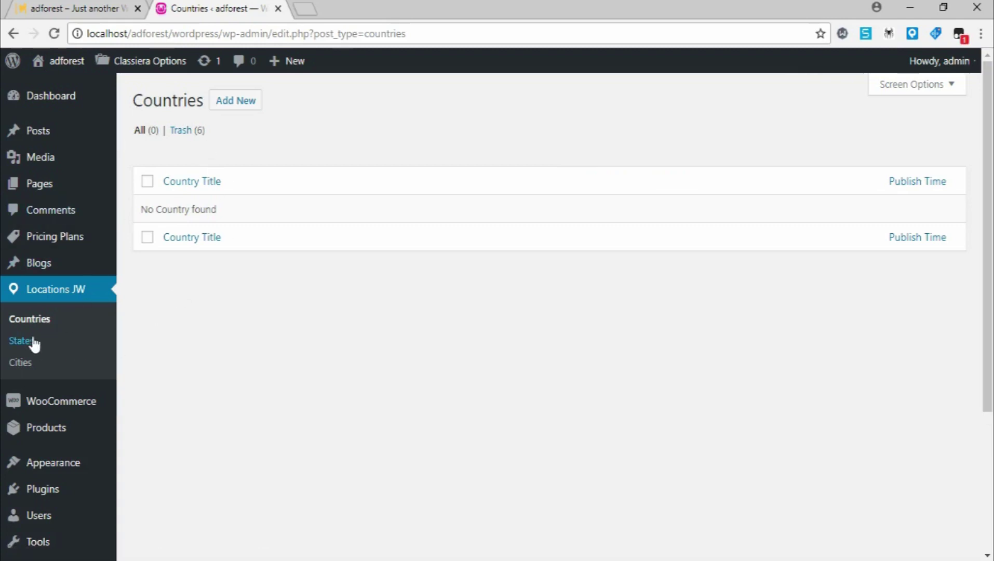
right_click(22, 345)
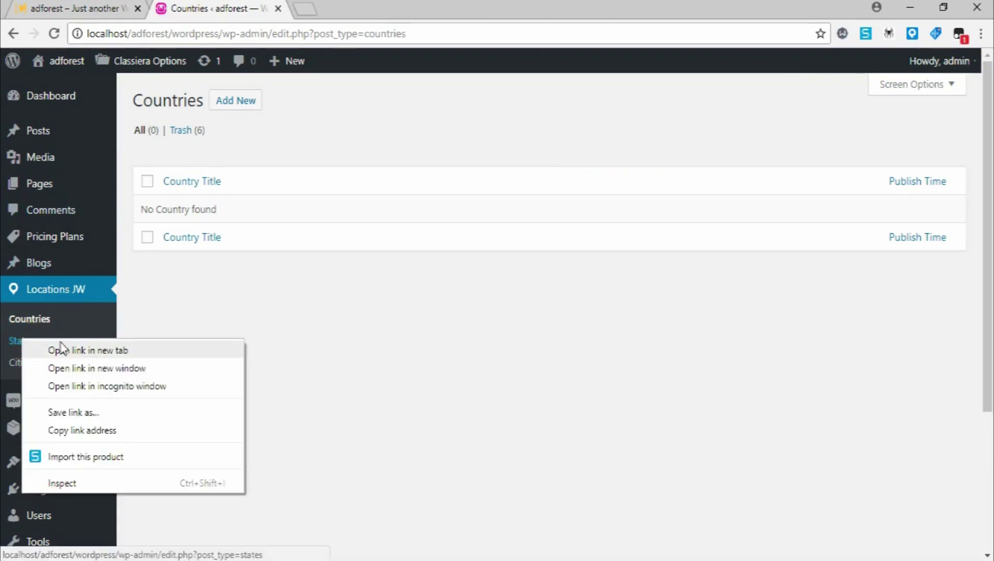
left_click(78, 344)
right_click(17, 364)
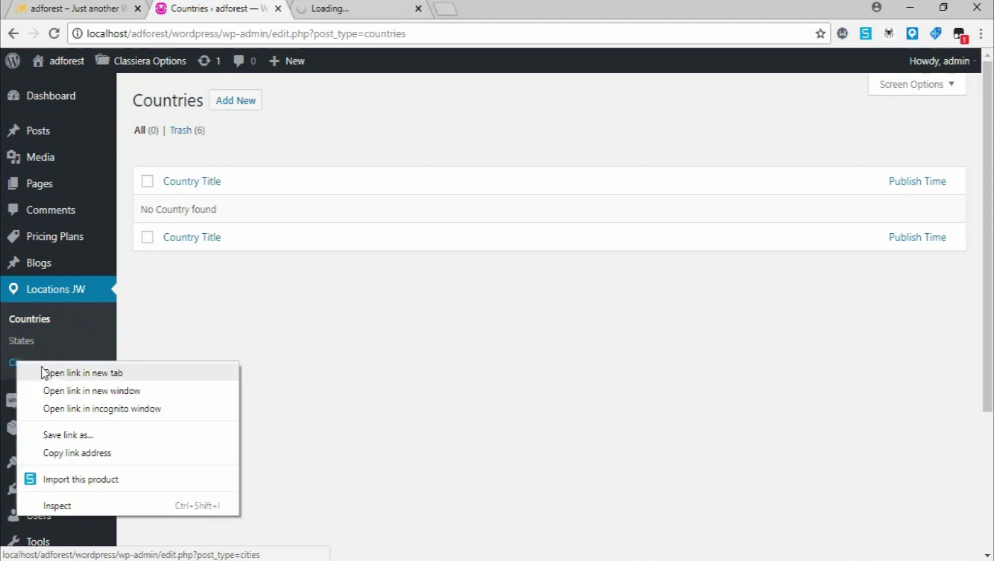
left_click(55, 375)
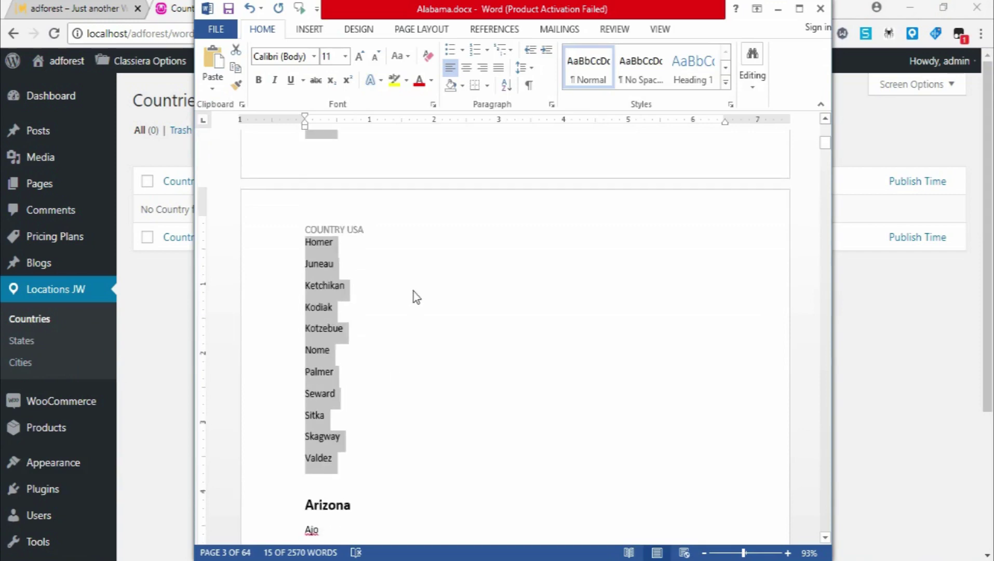
- Switch to Alabama.docx in Word, widen its window, and review the state names listed under COUNTRY USA
left_click_drag(194, 221, 127, 213)
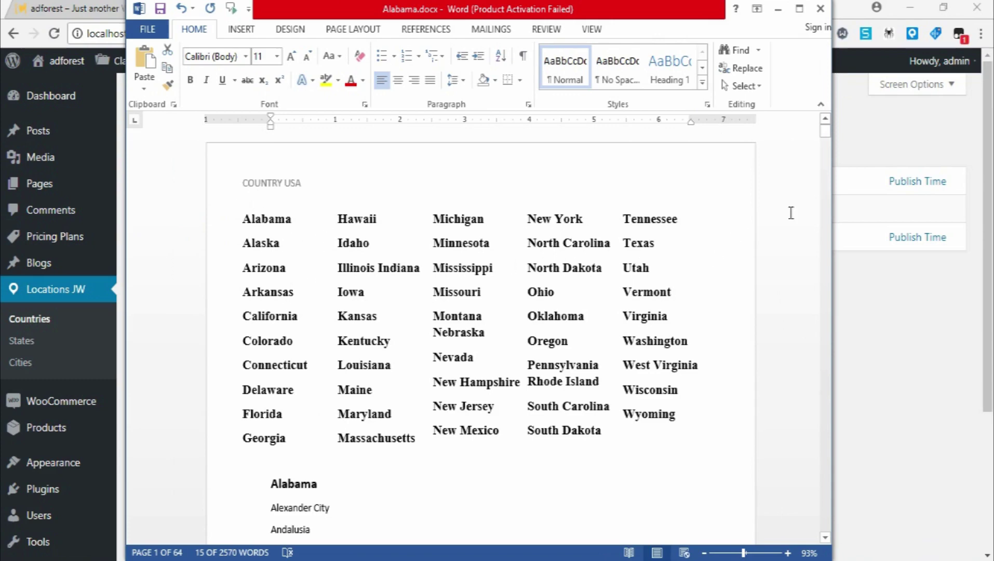
left_click_drag(831, 154, 969, 154)
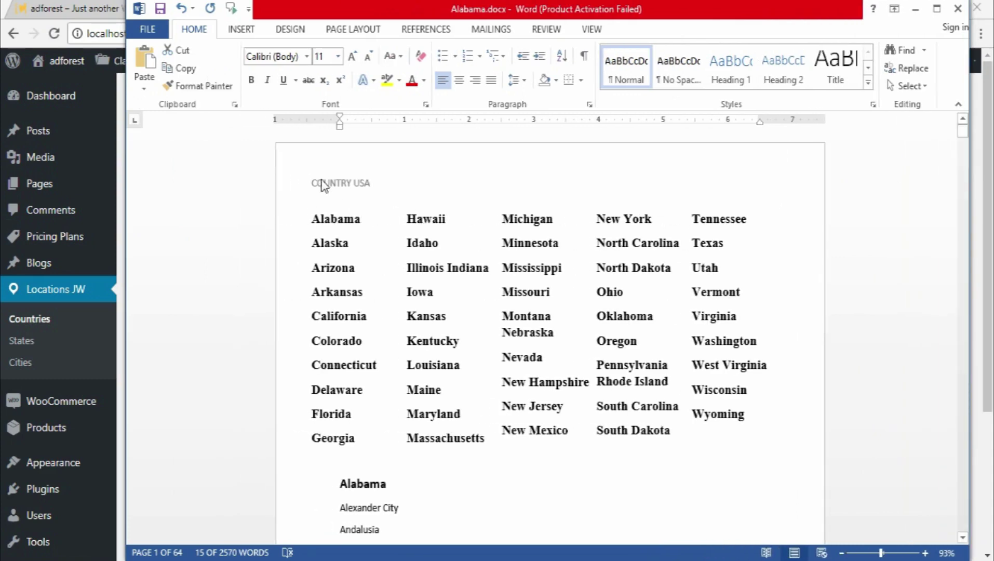
left_click(366, 184)
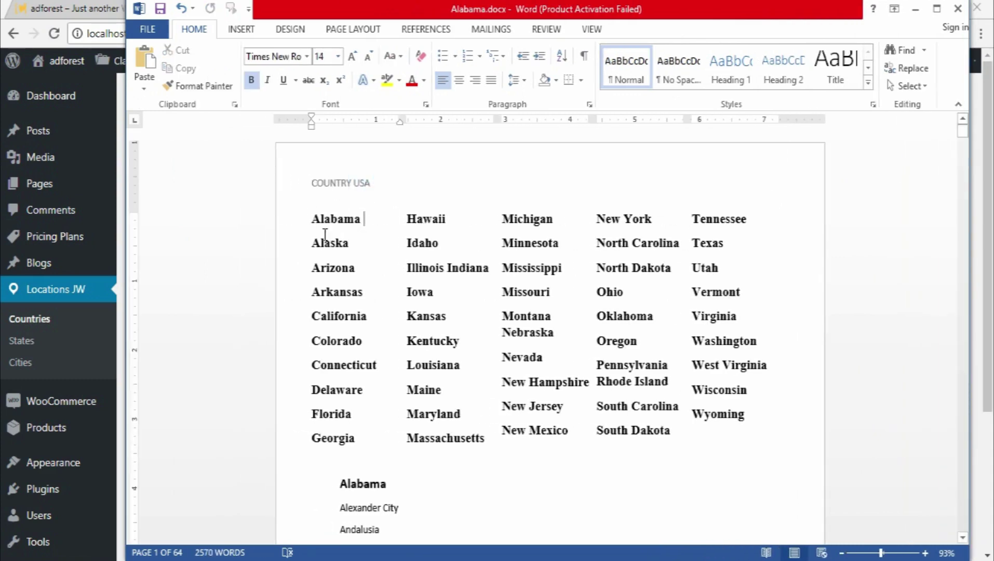
left_click_drag(314, 225, 749, 420)
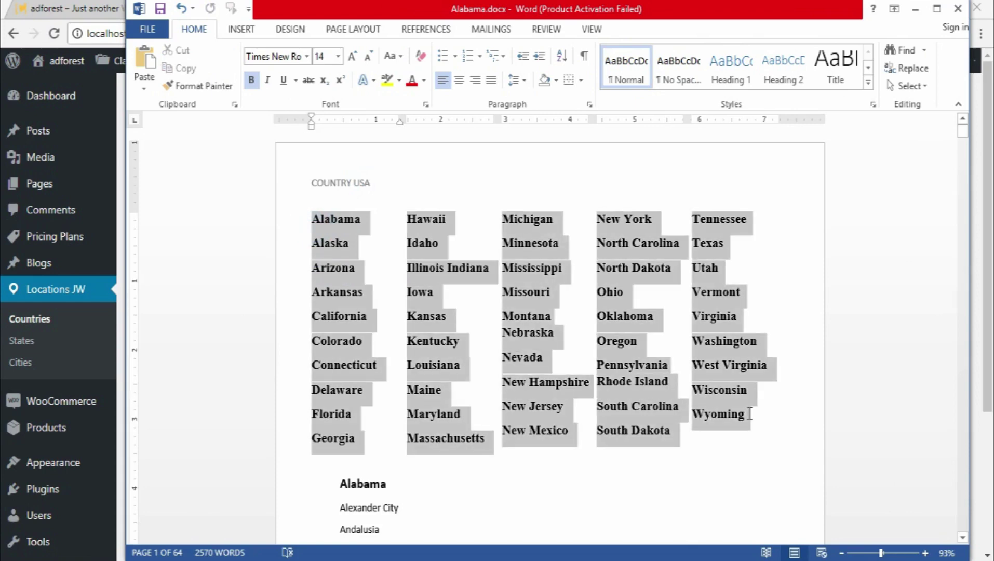
left_click_drag(366, 218, 313, 218)
scroll(356, 404, "down", 4)
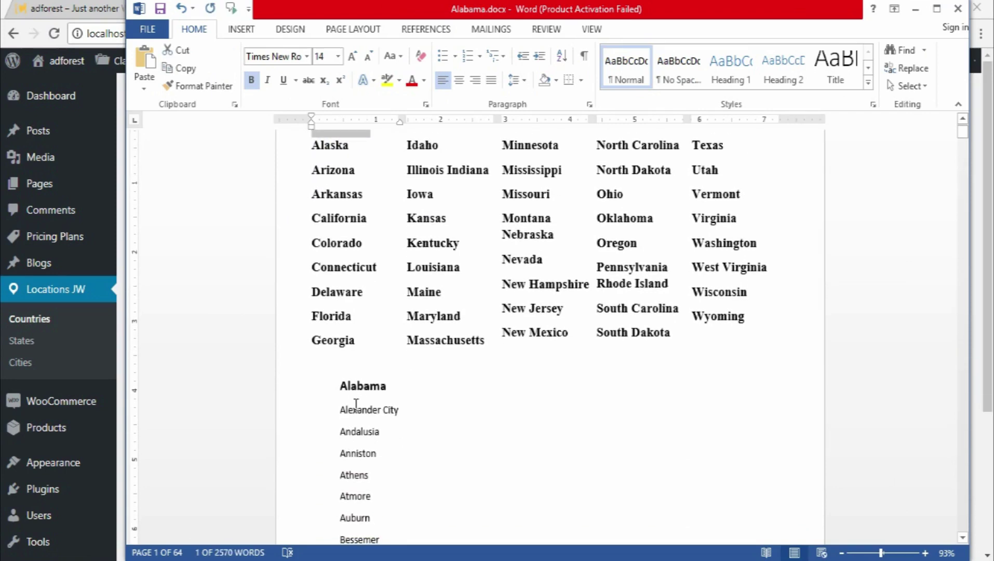
- Examine the city lists under the Alabama and Alaska headings, and minimize the Word document
double_click(338, 387)
left_click_drag(337, 414, 402, 462)
left_click(370, 450)
double_click(369, 450)
scroll(343, 379, "down", 2)
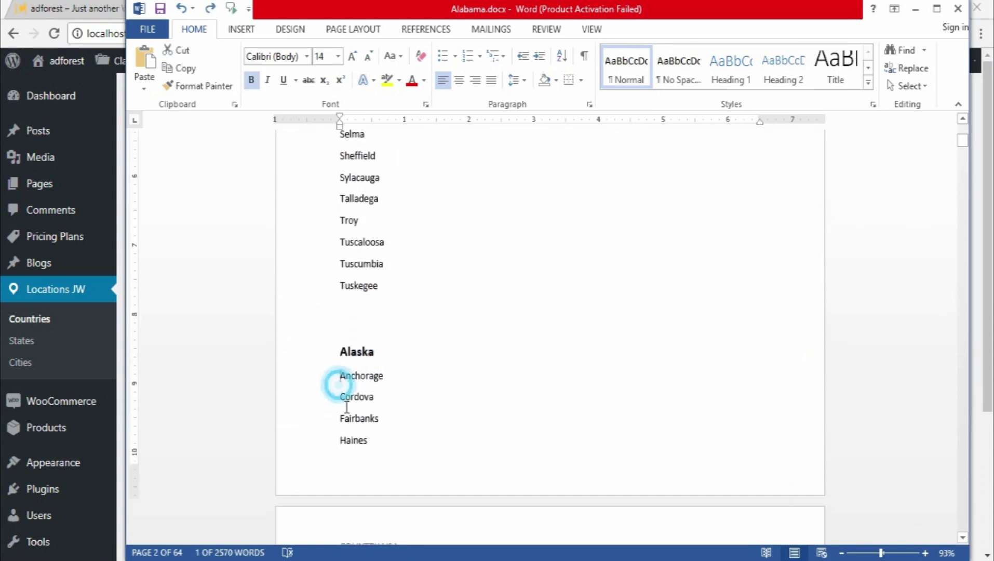
scroll(394, 498, "down", 5)
scroll(390, 369, "up", 3)
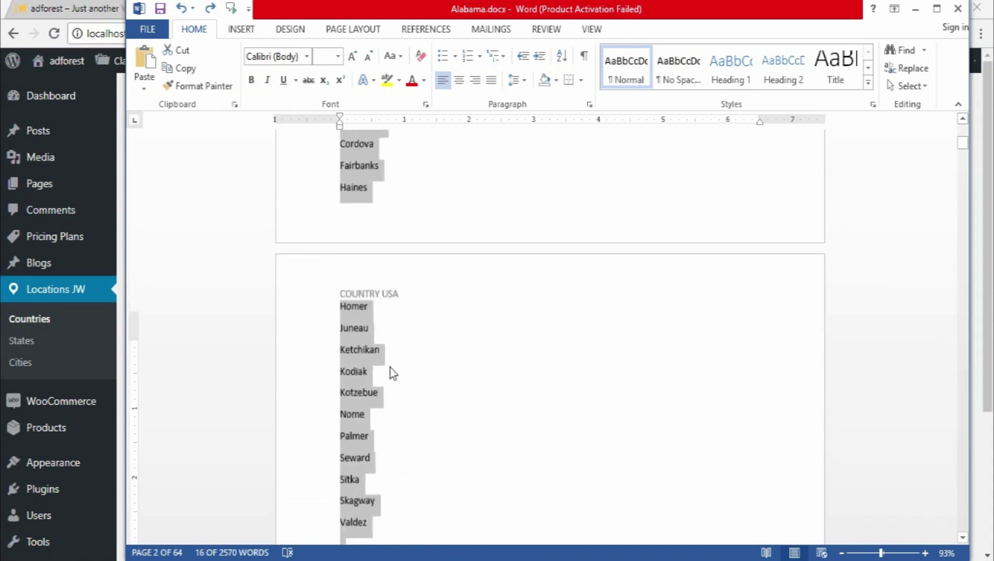
scroll(390, 370, "up", 6)
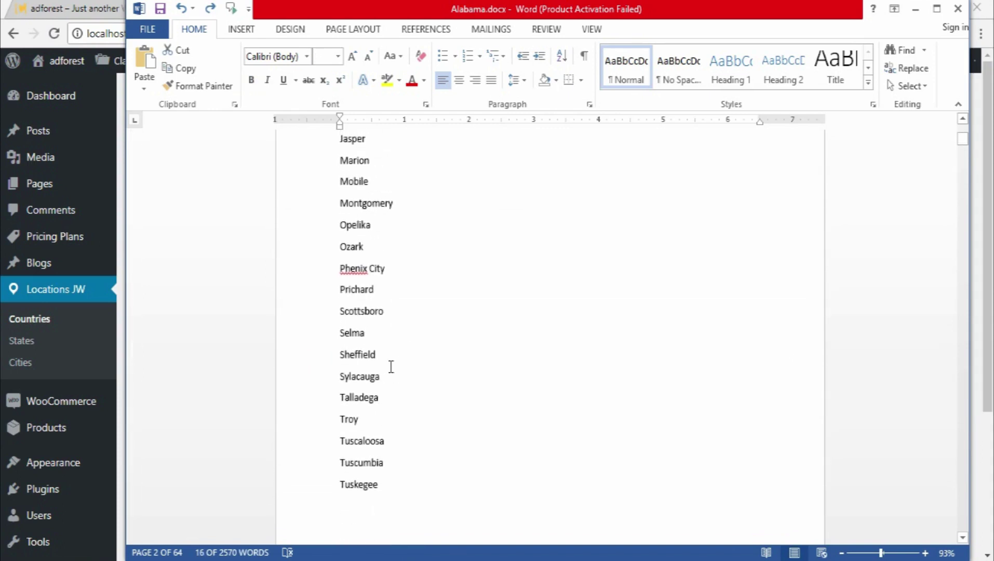
scroll(391, 366, "up", 14)
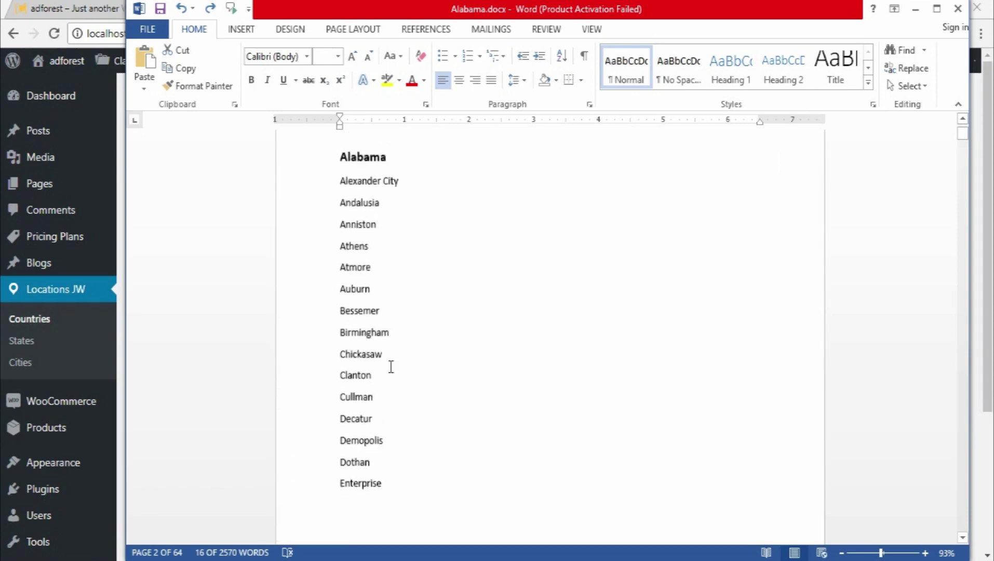
scroll(391, 366, "up", 4)
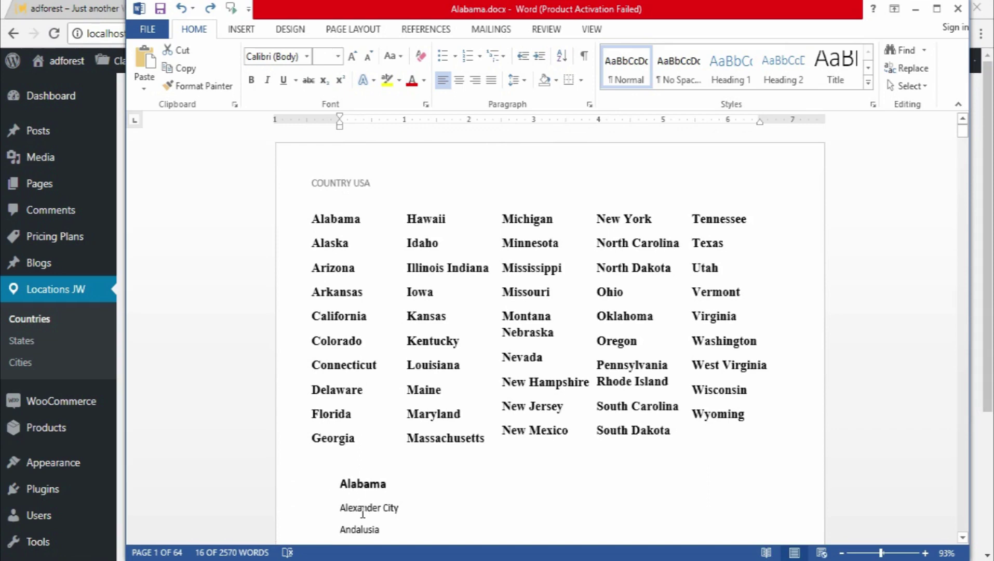
scroll(332, 483, "down", 3)
left_click(915, 9)
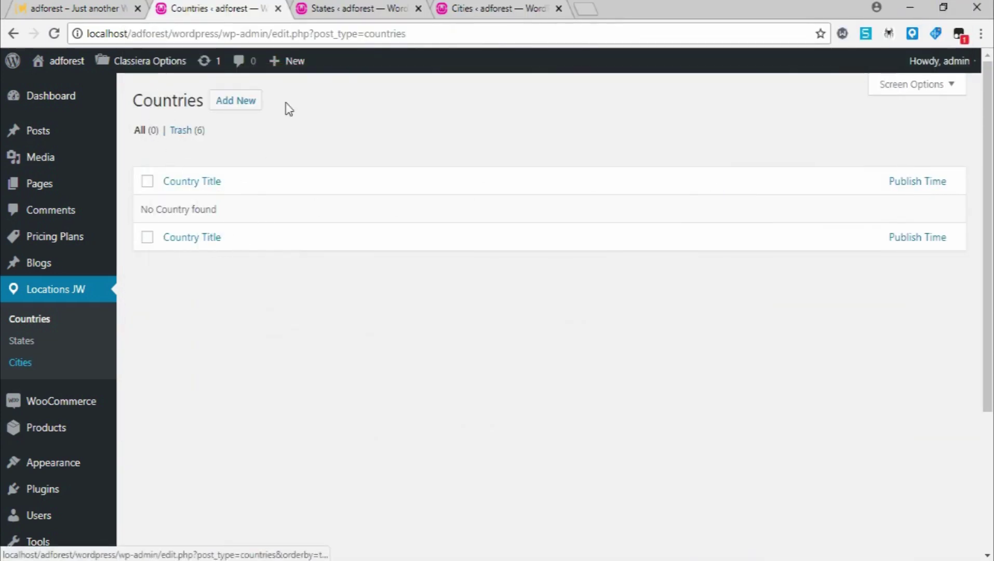
- Look over the States and Cities lists, and open a blank new-entry form for a country, a state and a city
left_click(357, 9)
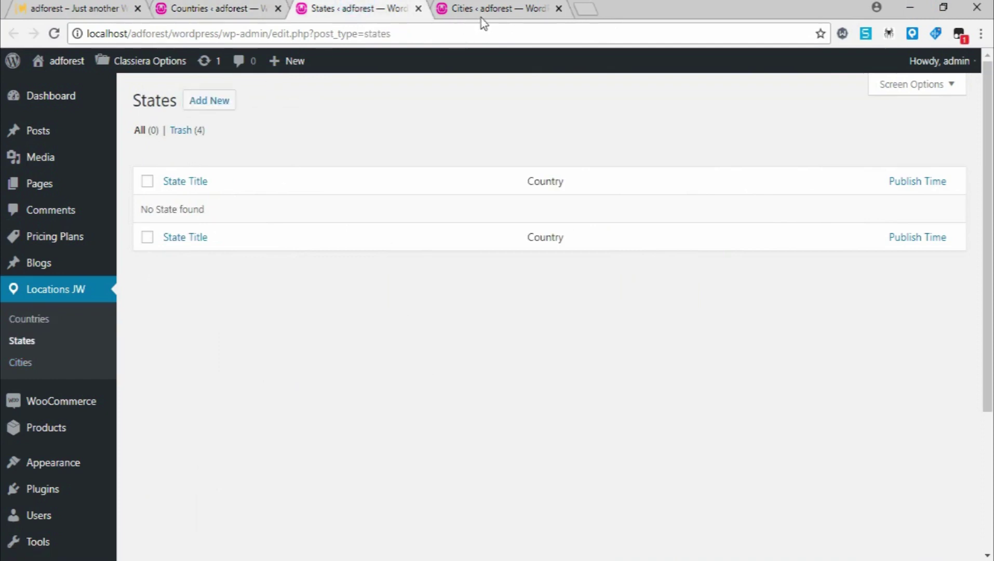
left_click(481, 10)
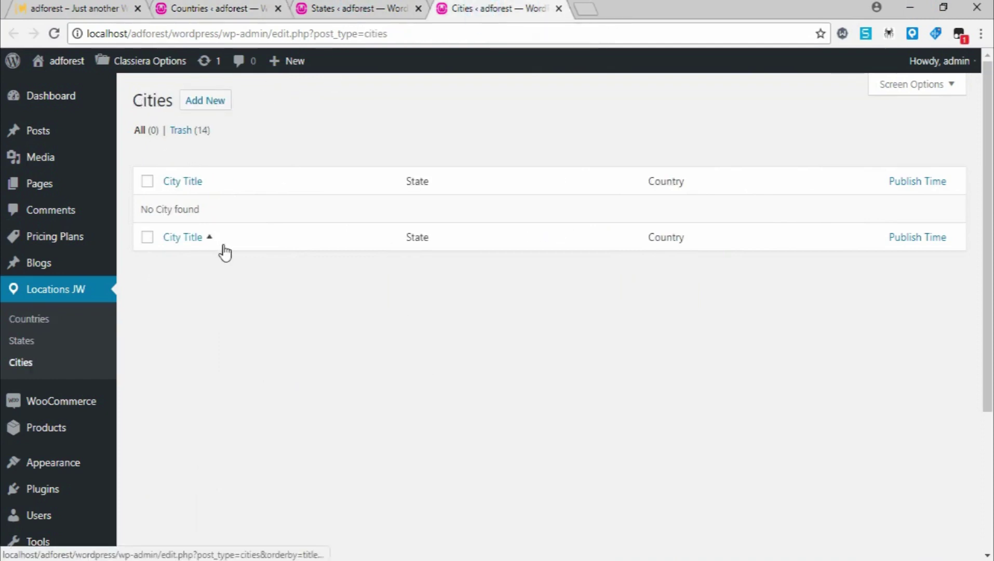
left_click(182, 9)
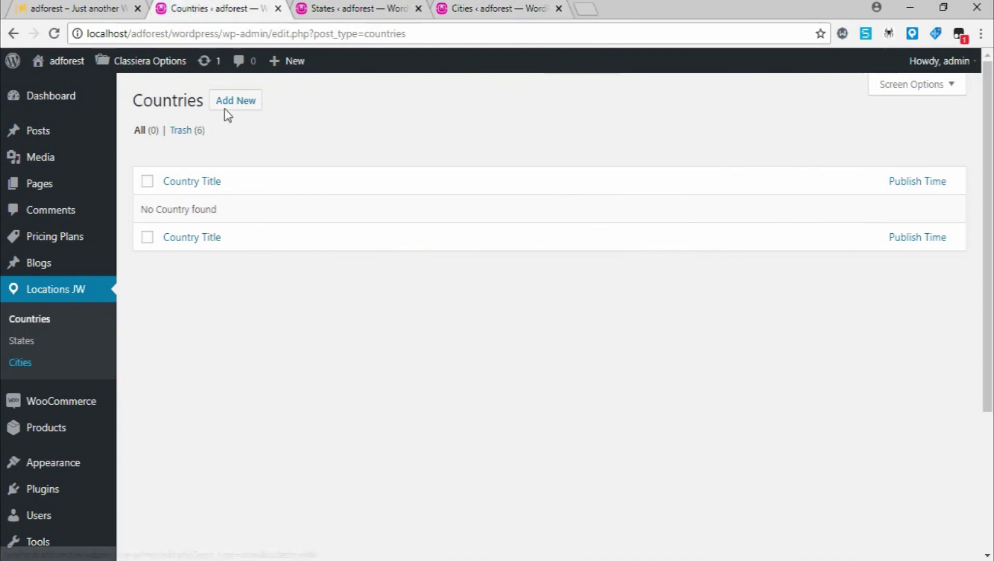
left_click(233, 107)
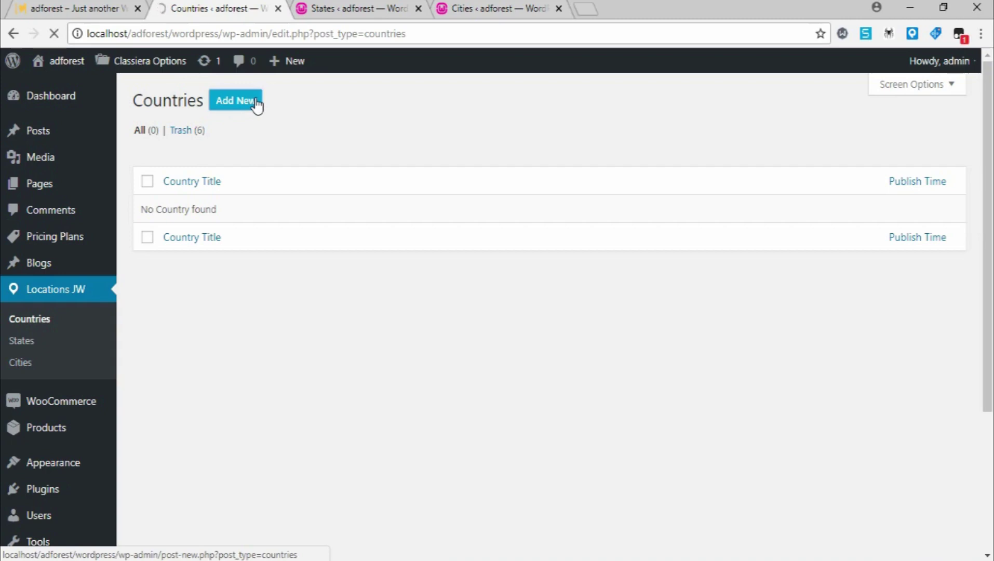
left_click(342, 8)
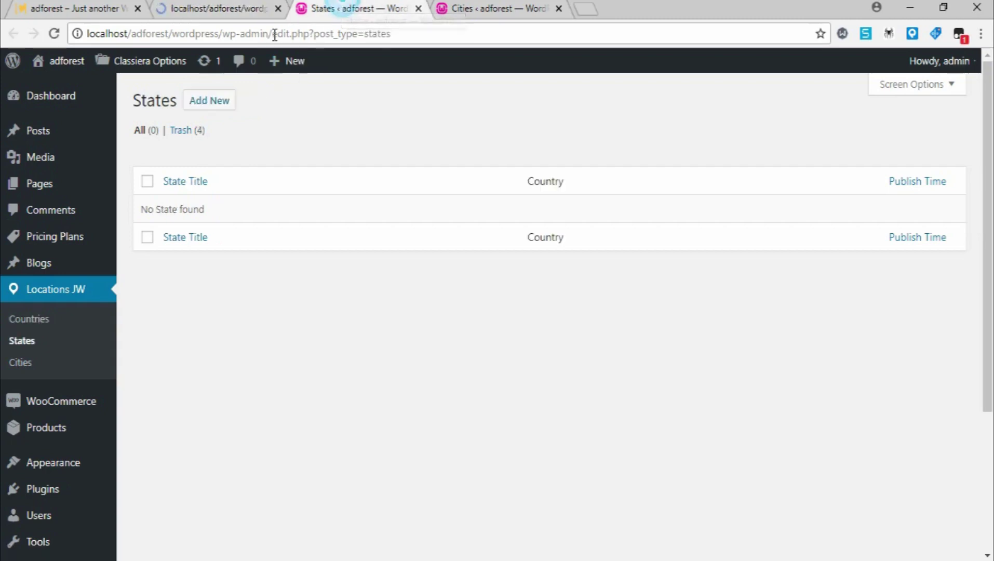
left_click(206, 103)
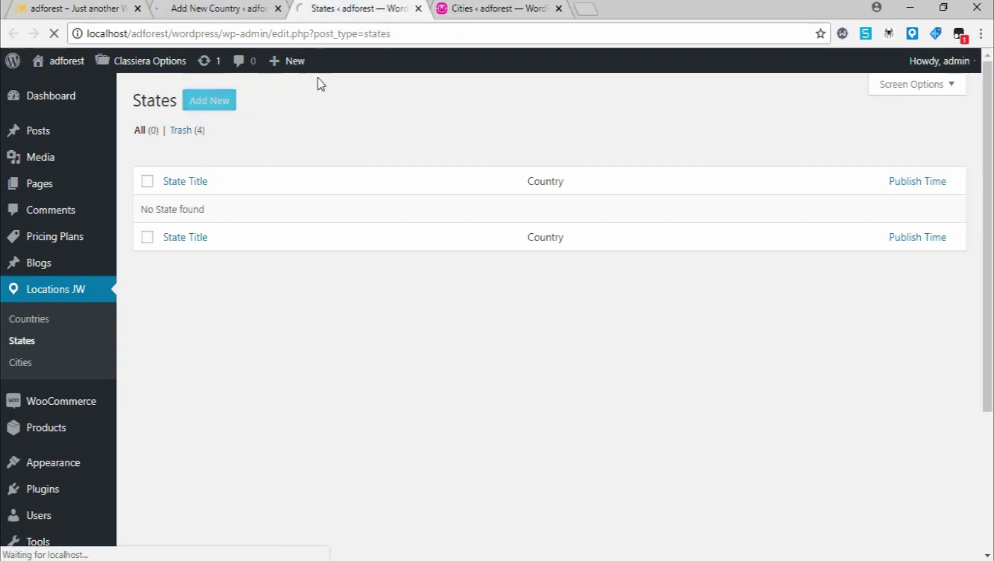
left_click(483, 8)
left_click(206, 102)
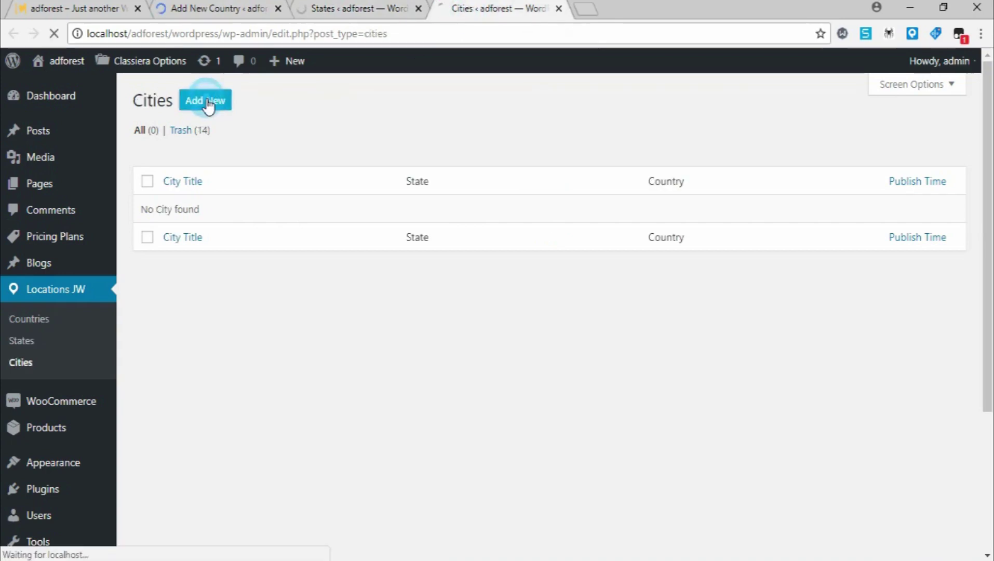
- Title the new country USA and publish it
left_click(218, 8)
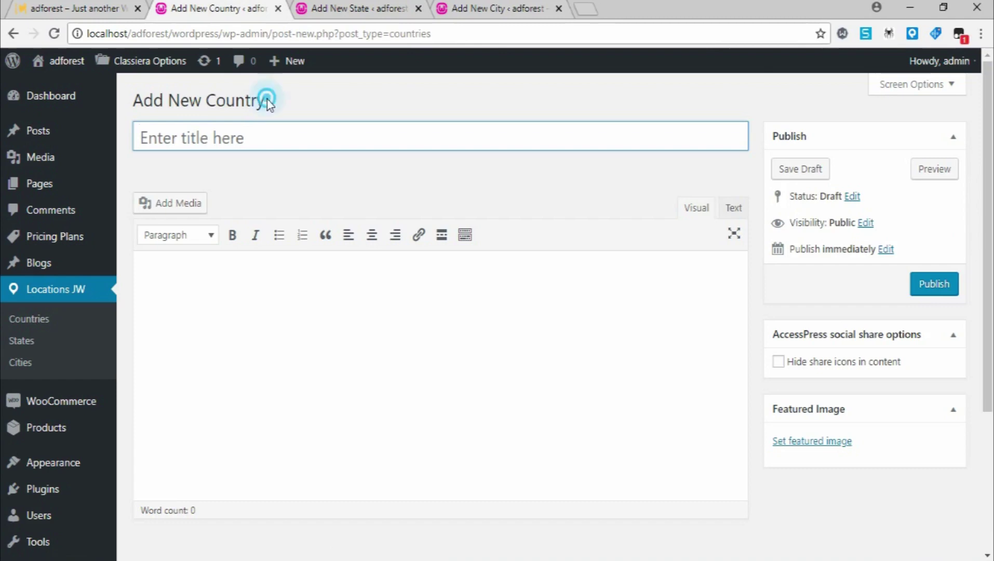
left_click_drag(266, 99, 215, 100)
left_click(197, 127)
type("USA")
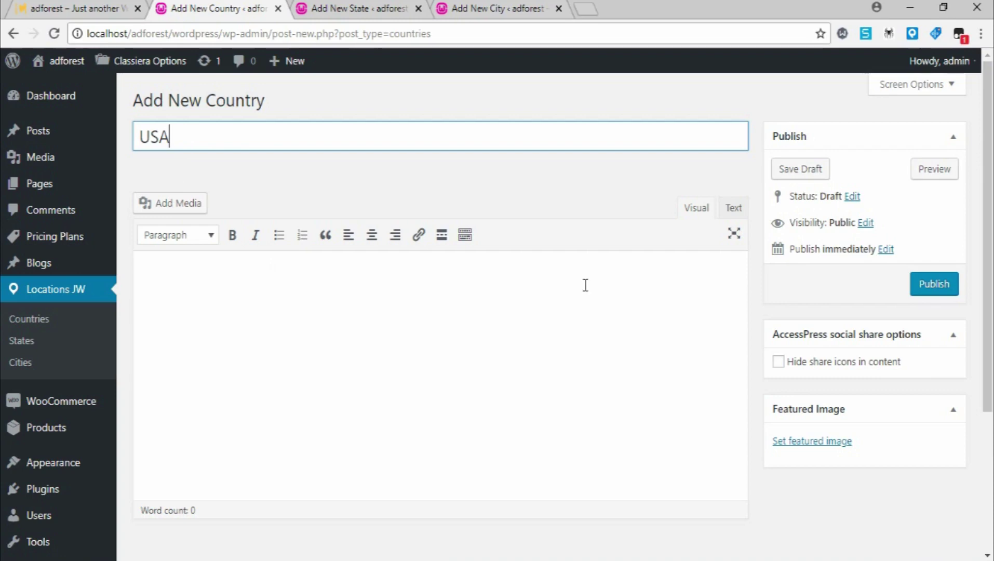
left_click(930, 283)
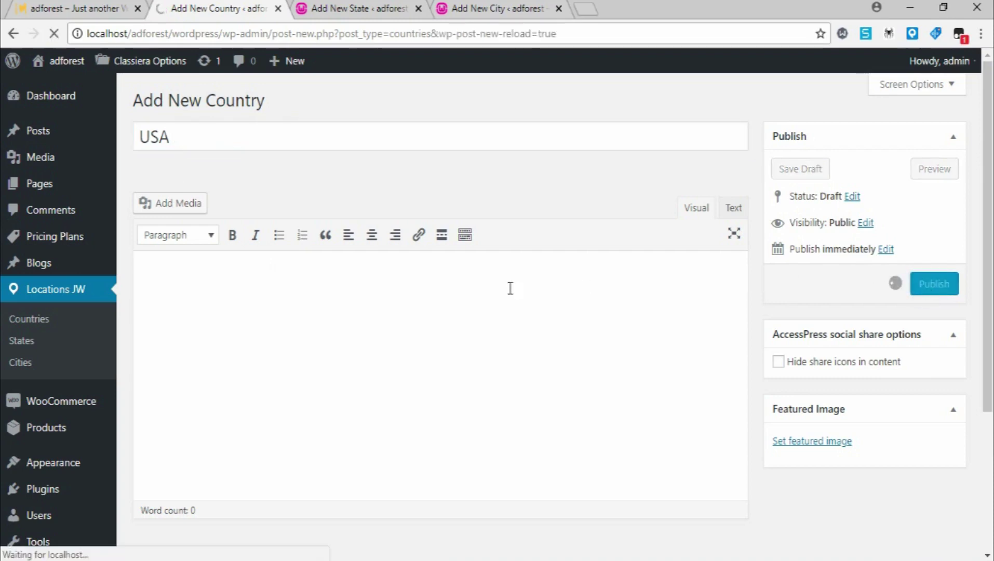
- Title the new state entry ALL STATES OF USA and try to choose its country
left_click(343, 8)
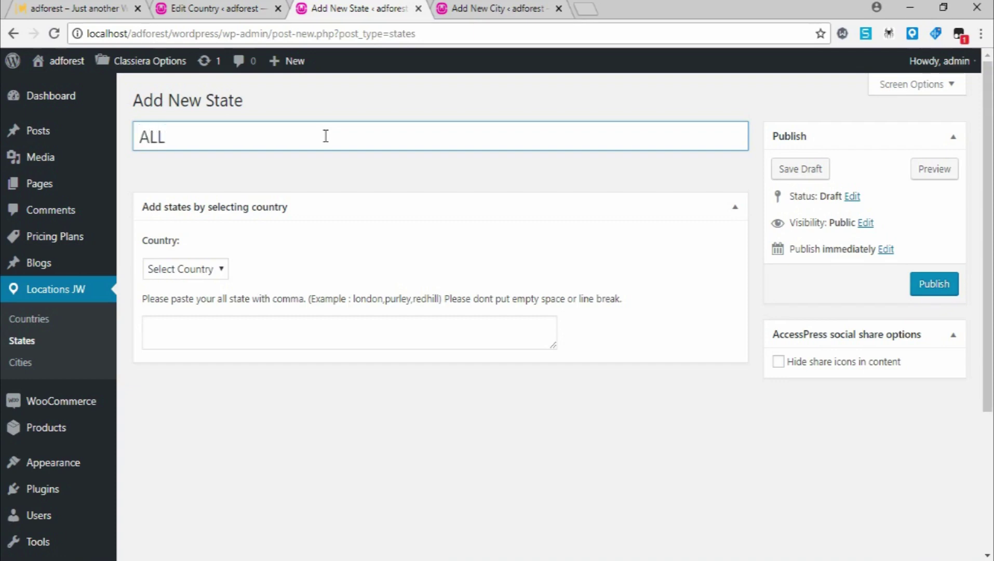
type("TATES OF USA")
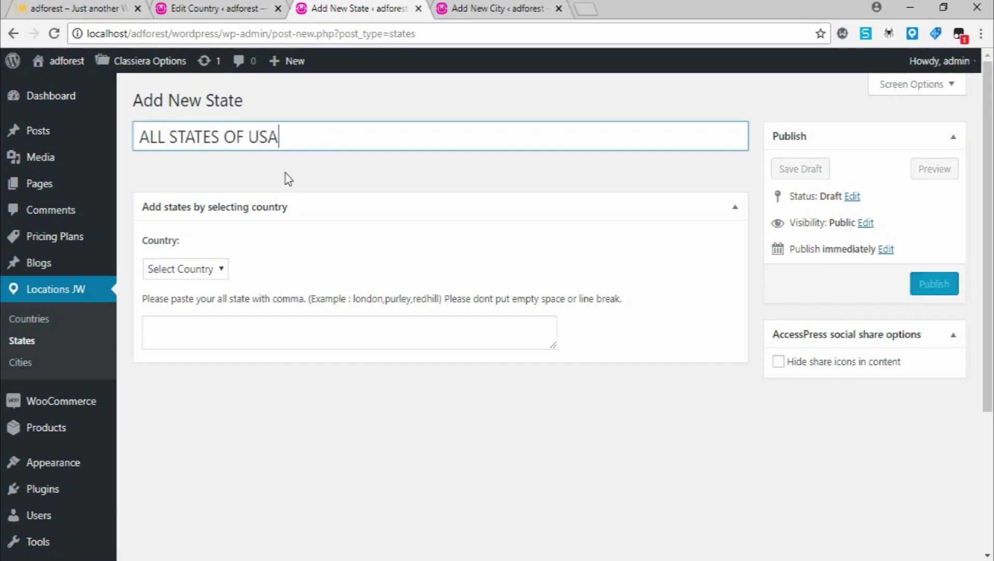
left_click(223, 267)
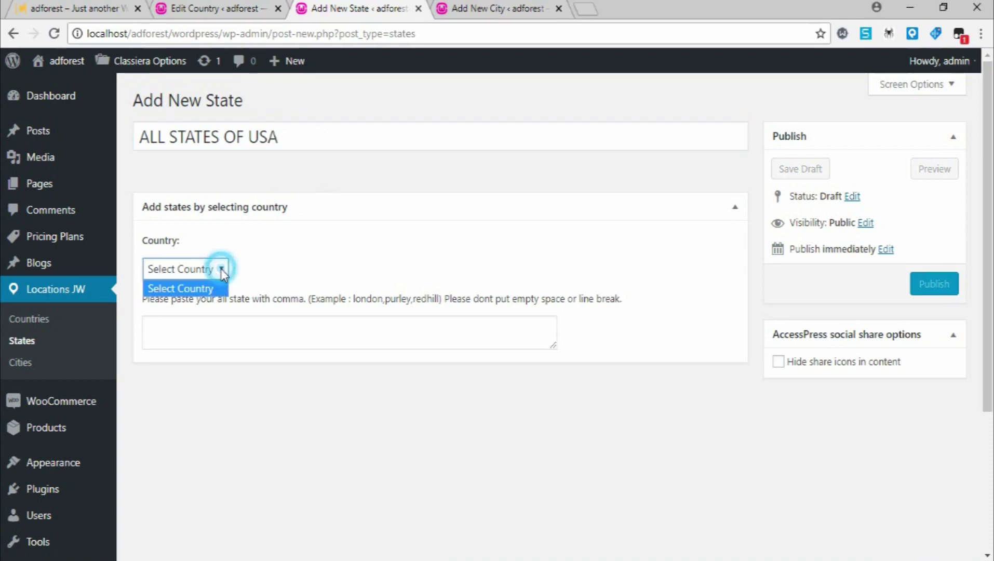
left_click(254, 251)
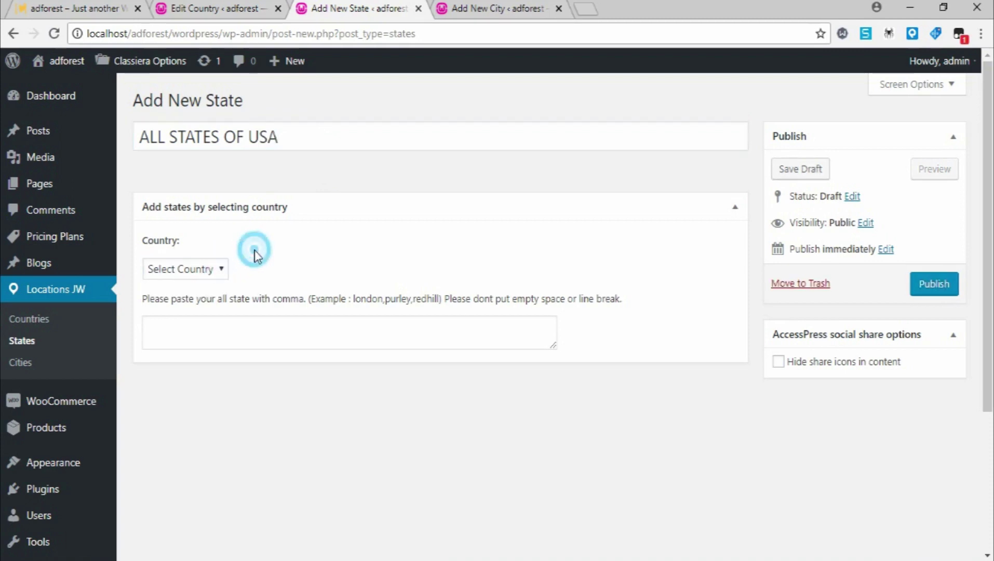
left_click(210, 269)
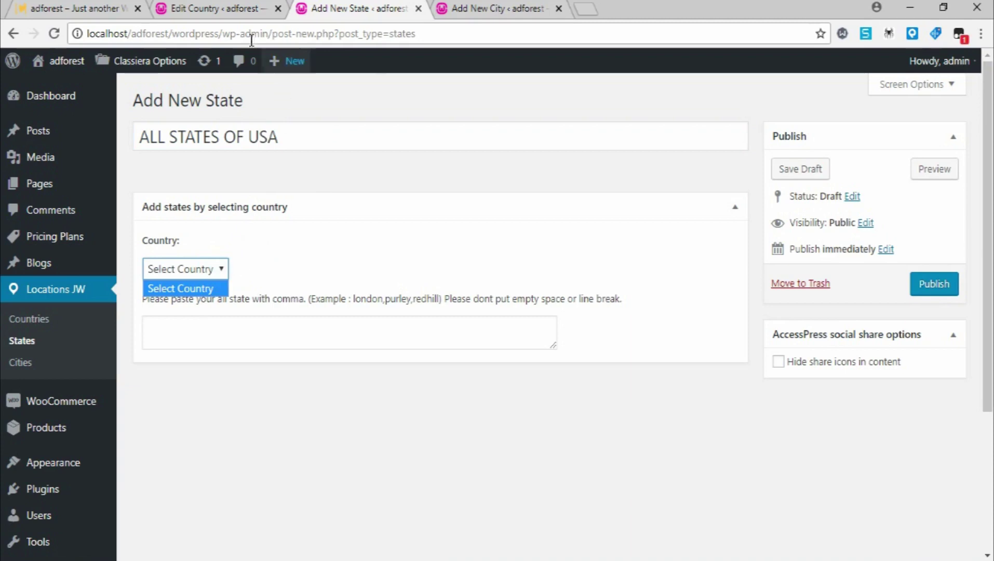
- Check the published USA country entry and look for it among the new state's country options
left_click(203, 9)
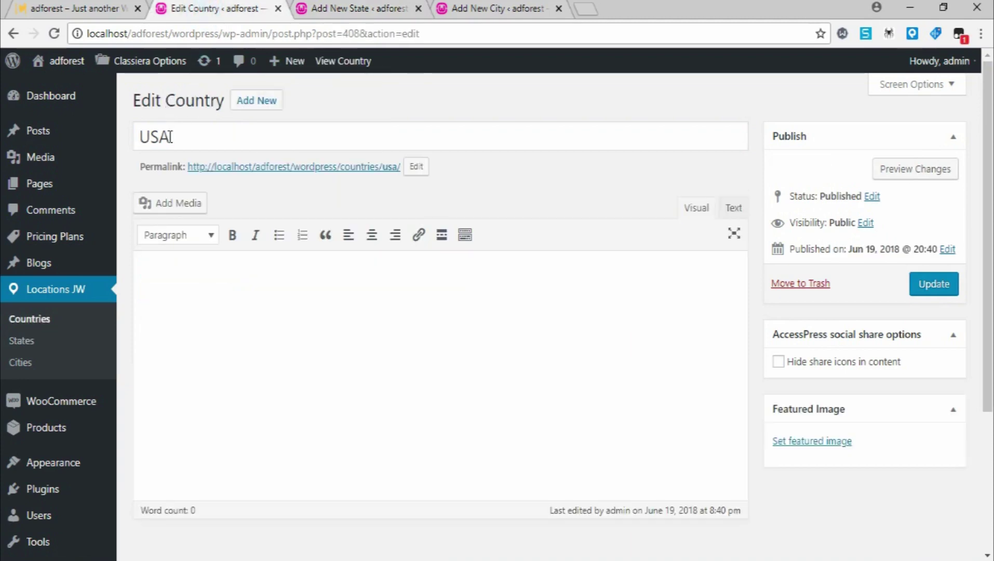
left_click(358, 9)
left_click(220, 266)
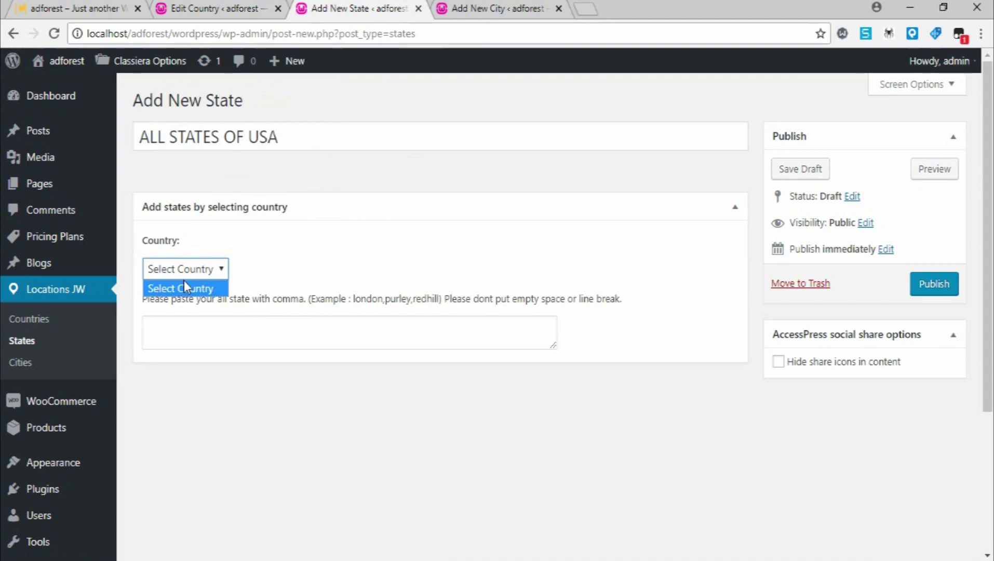
left_click(282, 175)
- Reload the new state form and check its country options for USA
right_click(317, 173)
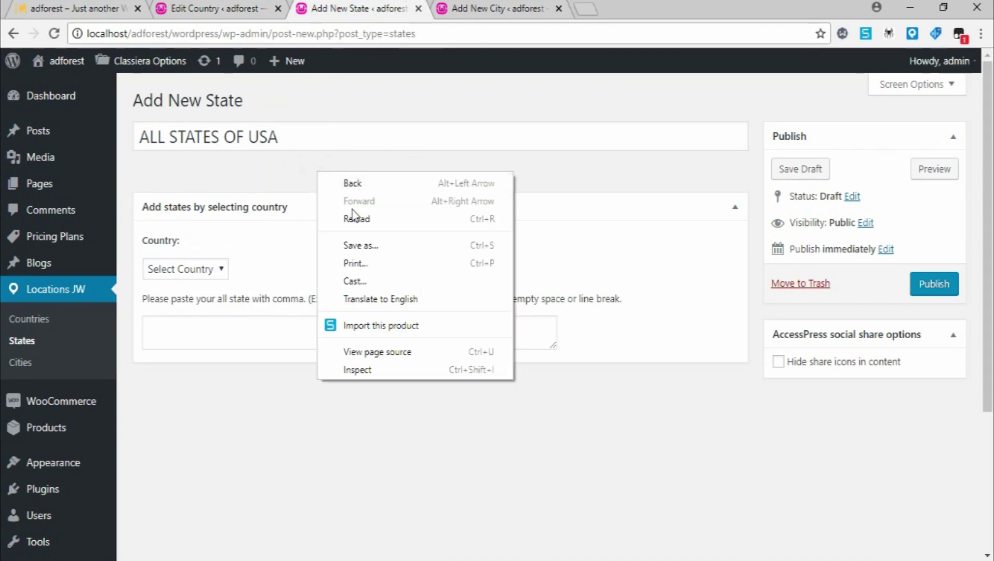
left_click(355, 218)
left_click(578, 123)
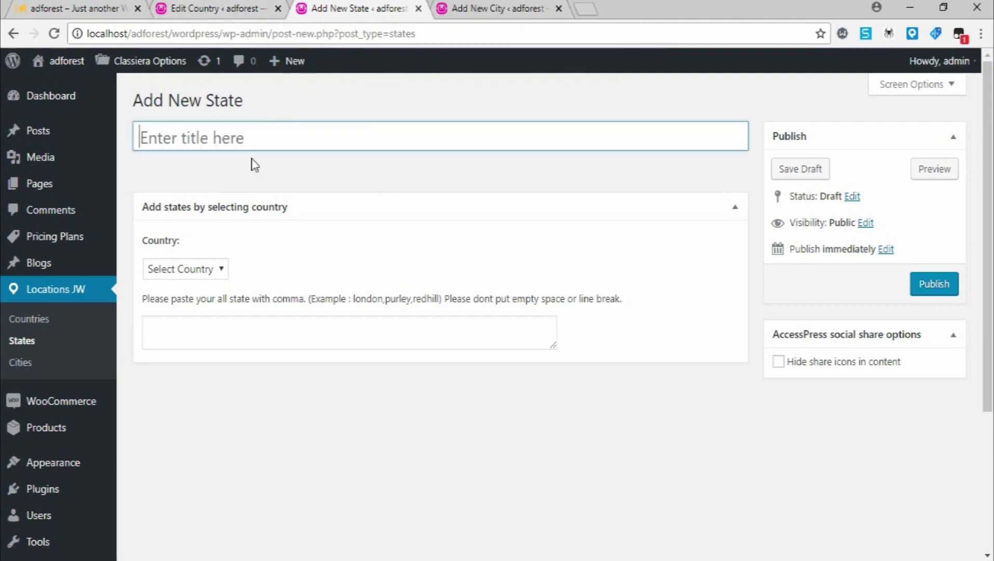
left_click(222, 267)
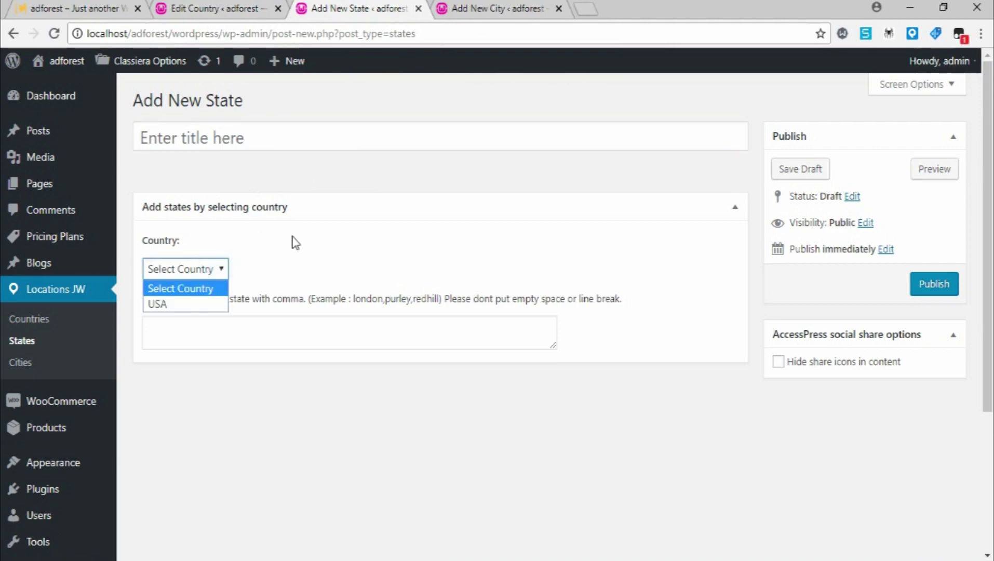
- Title the new state entry ALL STATES IN USA and select USA as its country
left_click(268, 141)
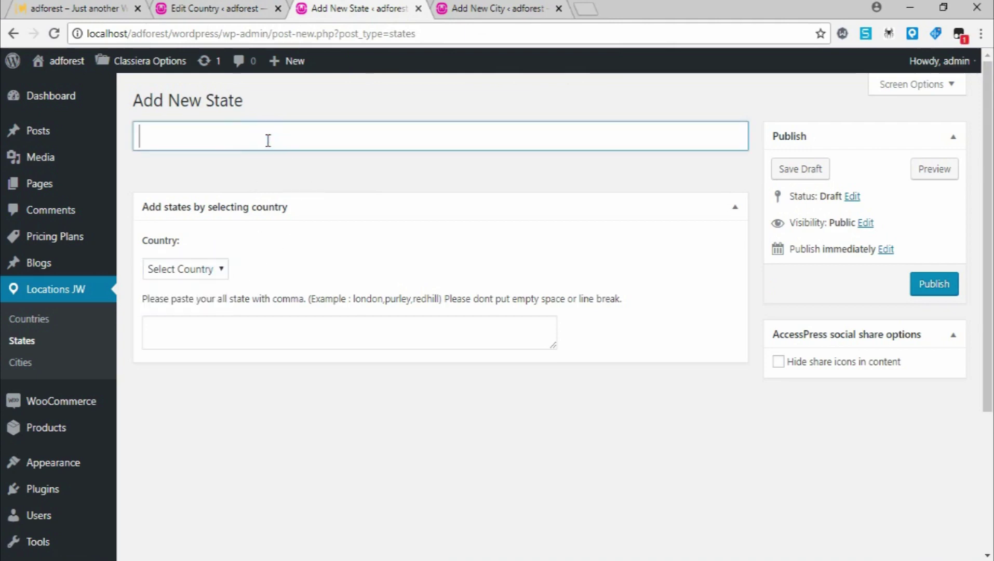
type("ALL")
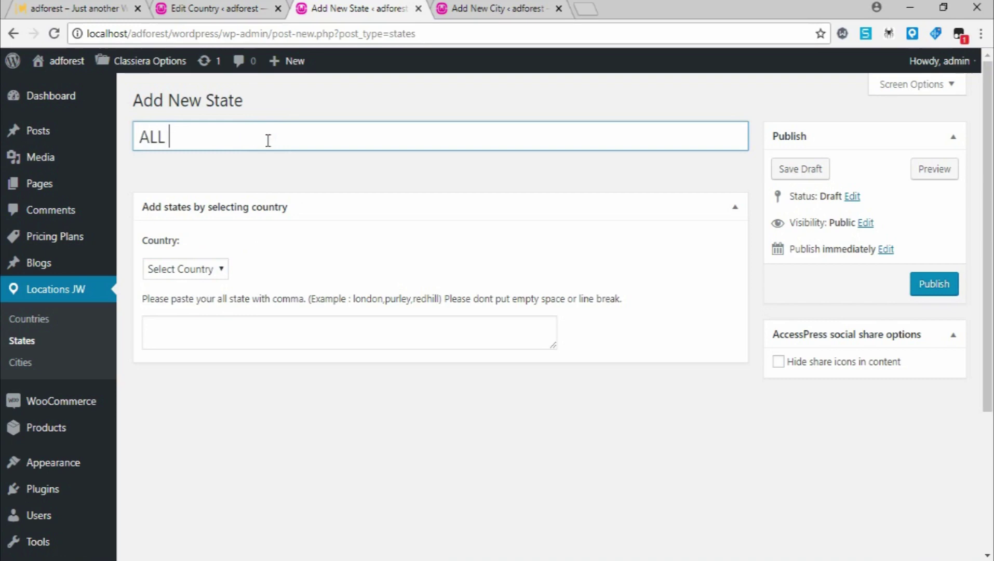
type(" STATES IN USA")
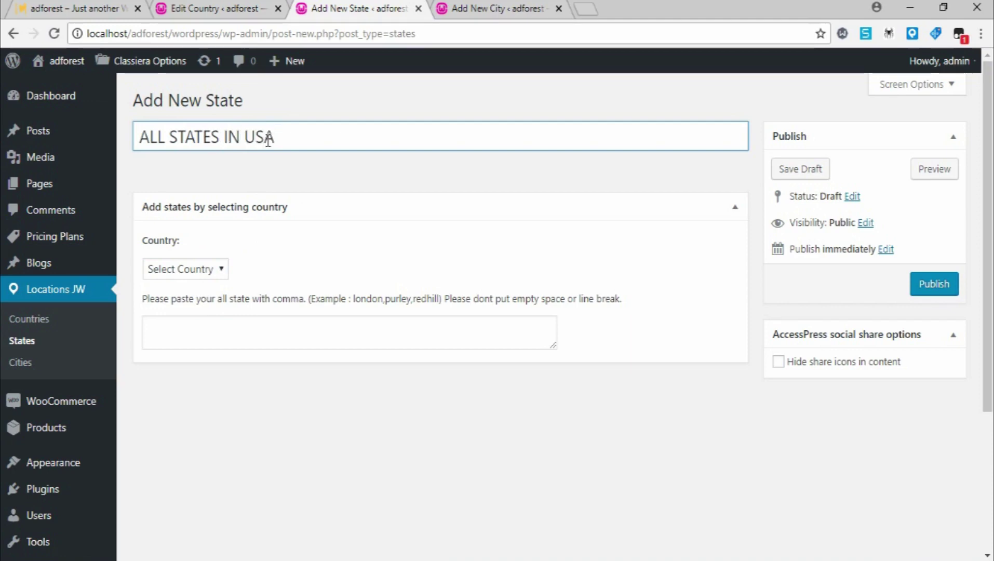
left_click(221, 269)
left_click(205, 305)
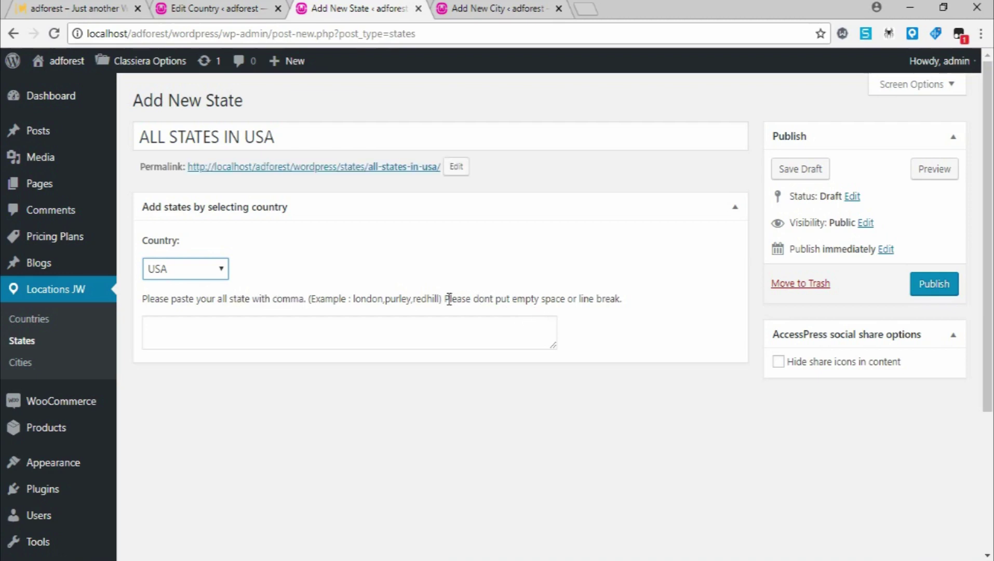
- Review the comma-separation instructions, and copy the state names Alabama through California from the Word document Alabama.docx
left_click_drag(449, 300, 627, 306)
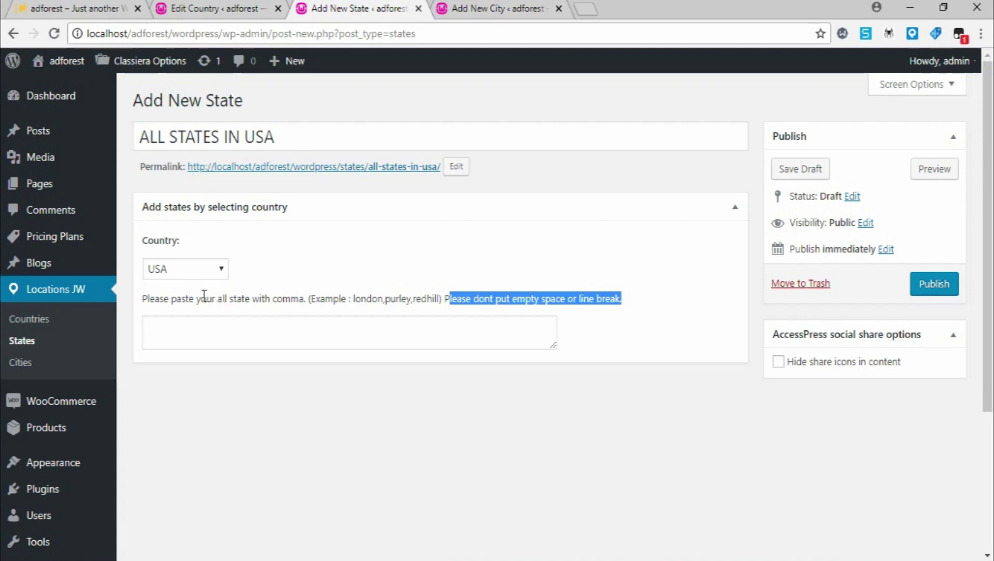
left_click_drag(219, 298, 277, 298)
key("alt+Tab")
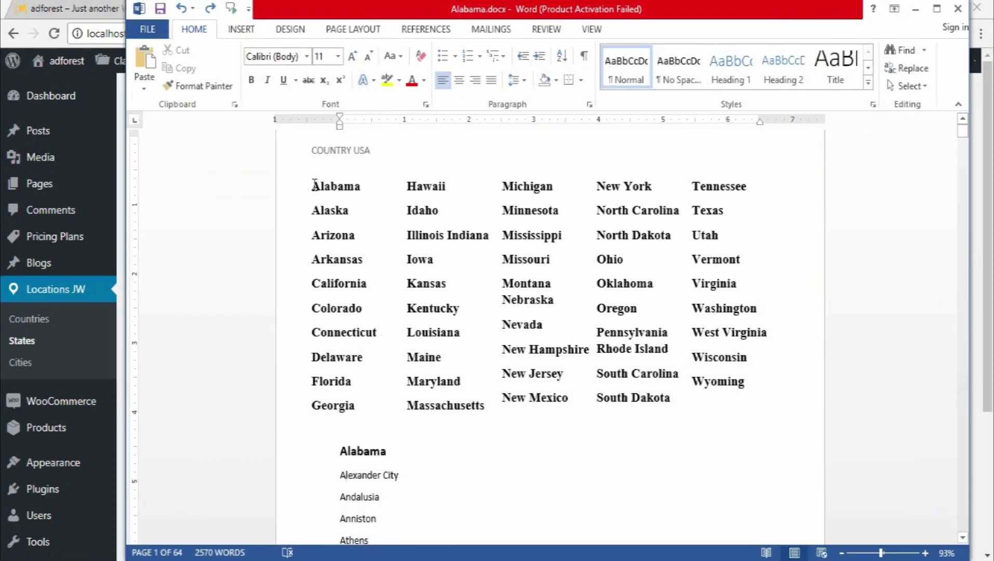
left_click_drag(311, 184, 363, 283)
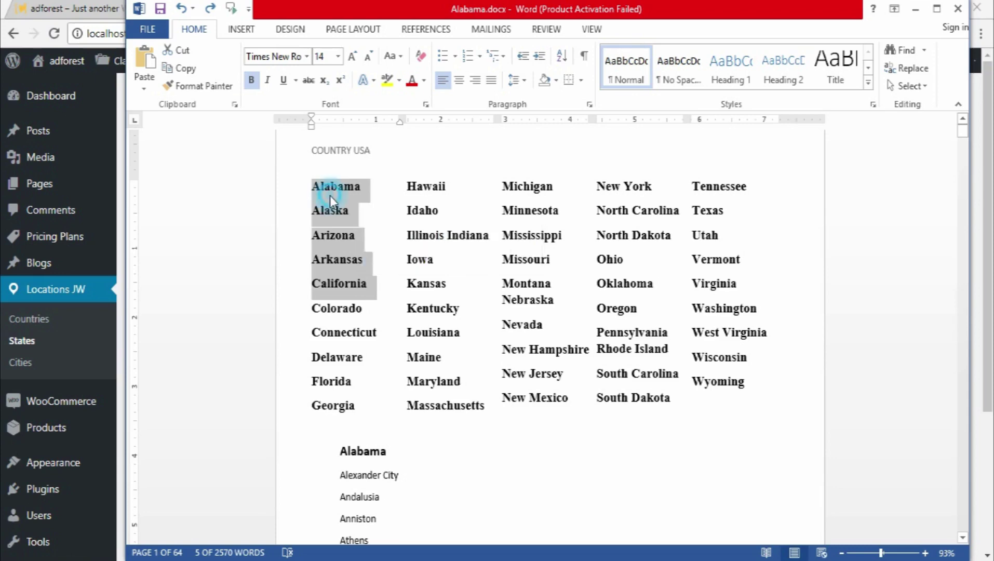
left_click(312, 187)
left_click_drag(313, 188, 737, 401)
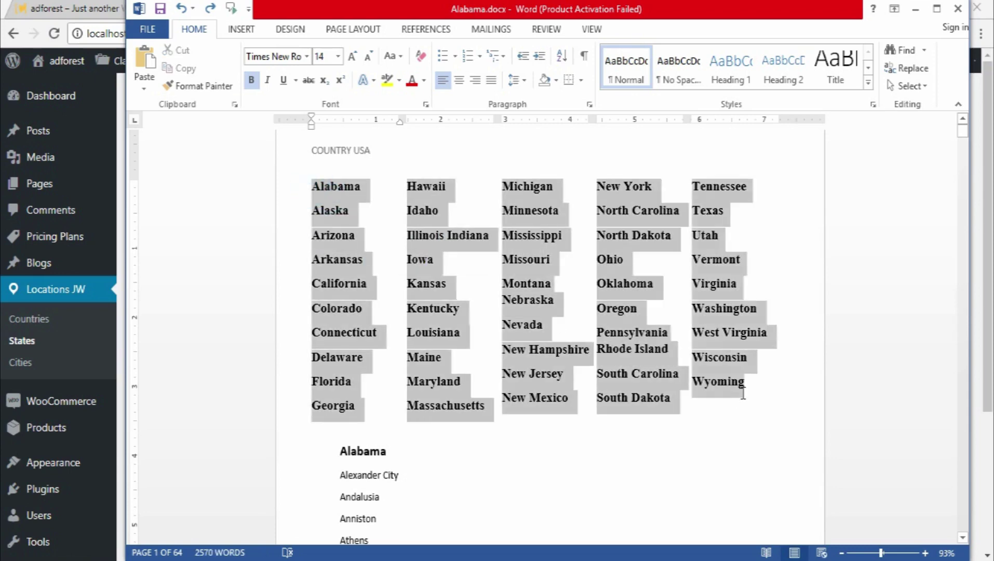
left_click(327, 236)
left_click_drag(315, 186, 340, 287)
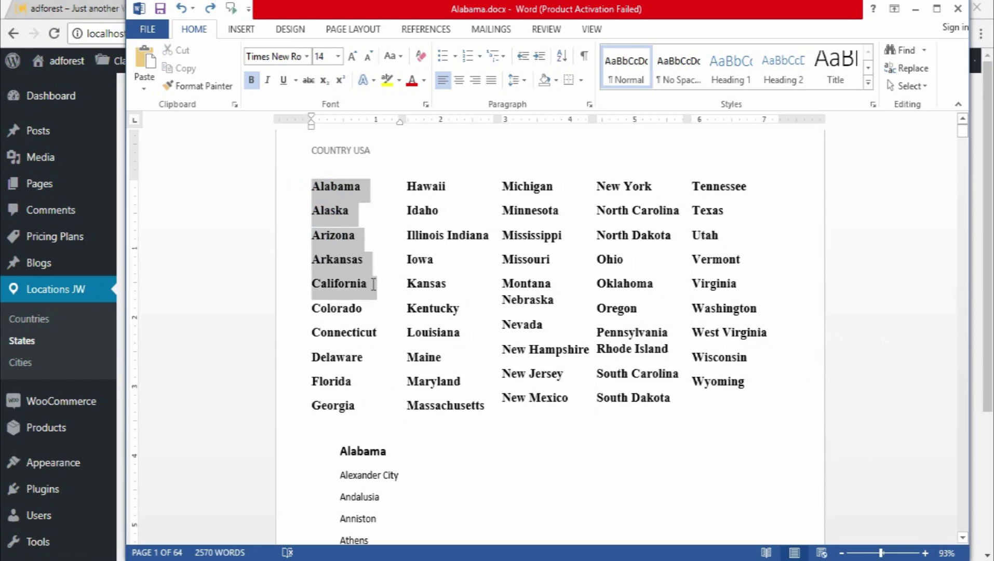
right_click(334, 191)
left_click(370, 220)
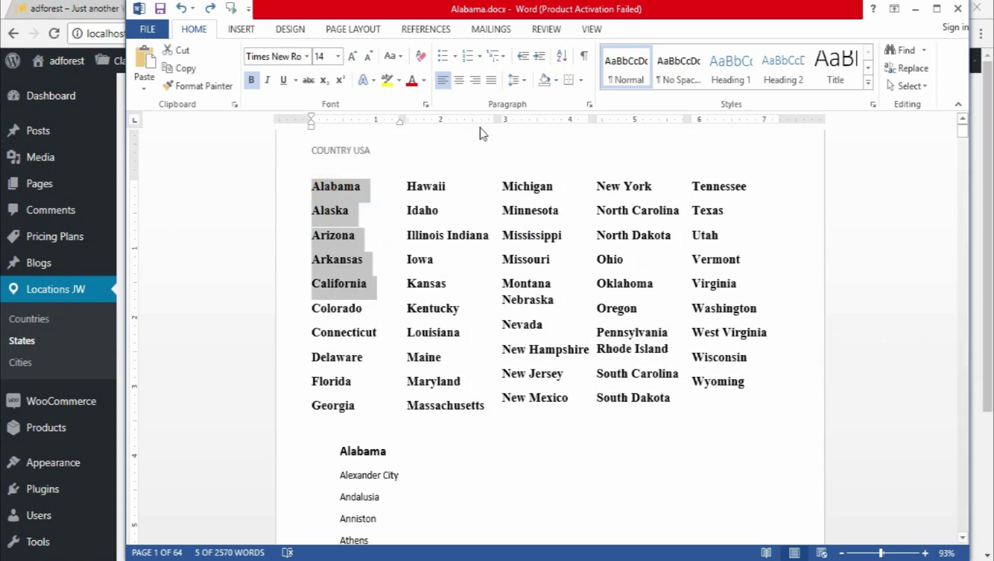
left_click(915, 9)
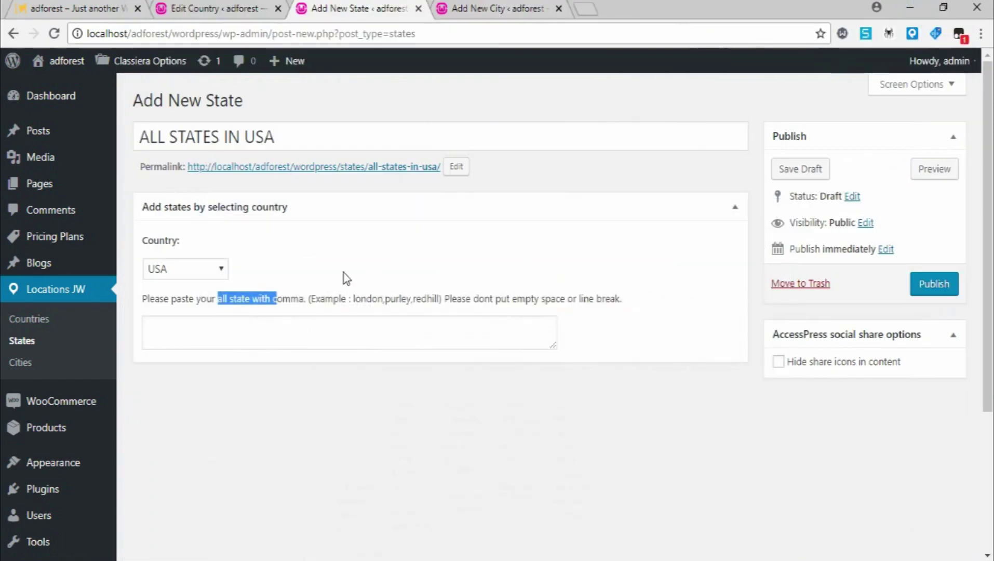
- Paste the copied state names into the new state entry's list box and enlarge the box to show them all
right_click(158, 333)
left_click(239, 193)
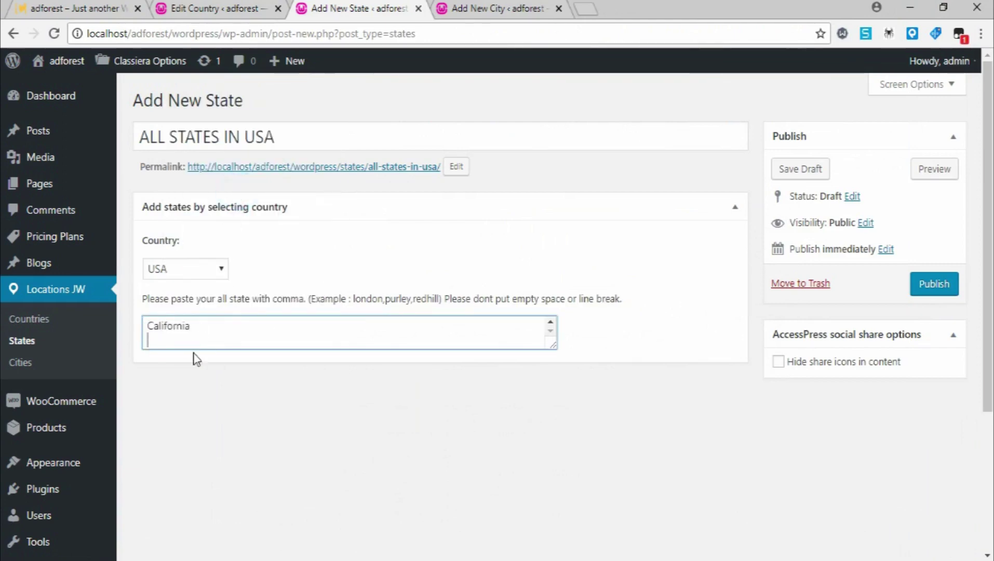
left_click_drag(554, 347, 546, 465)
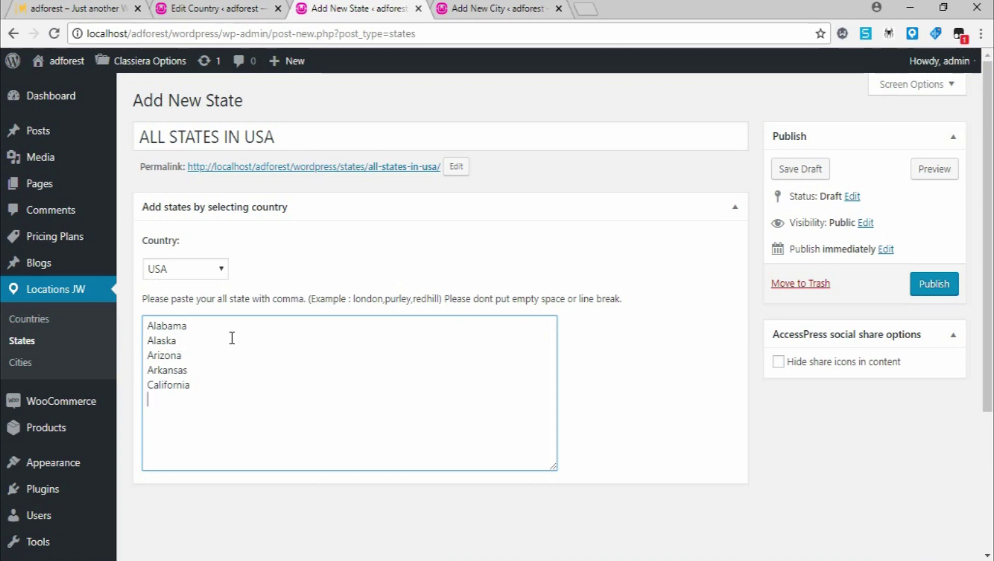
- Join the states into one line as Alabama,Alaska,Arizona,Arkansas,California without spaces or line breaks, and publish the state entry
left_click(187, 325)
key("Delete")
left_click(220, 325)
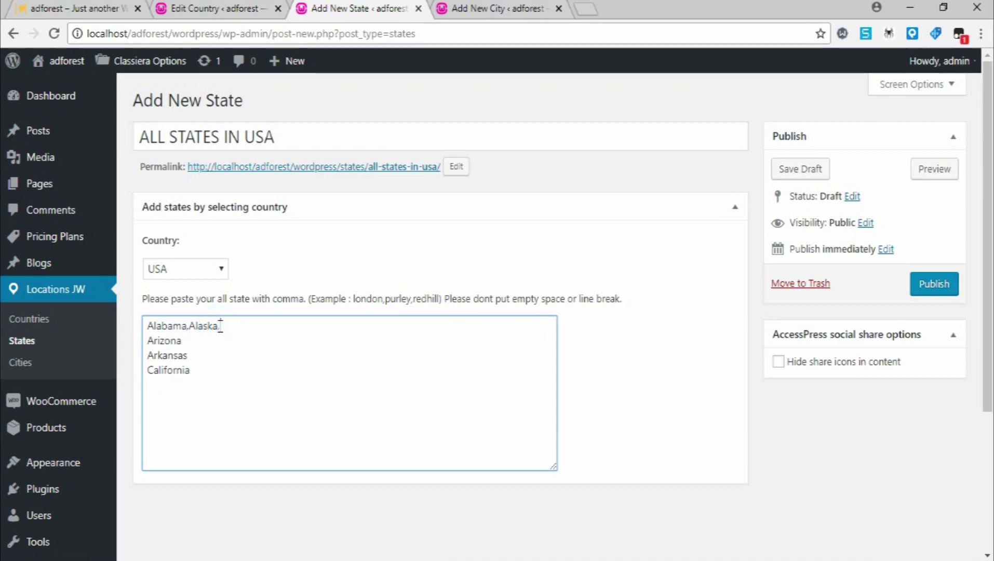
key("Delete")
left_click(254, 326)
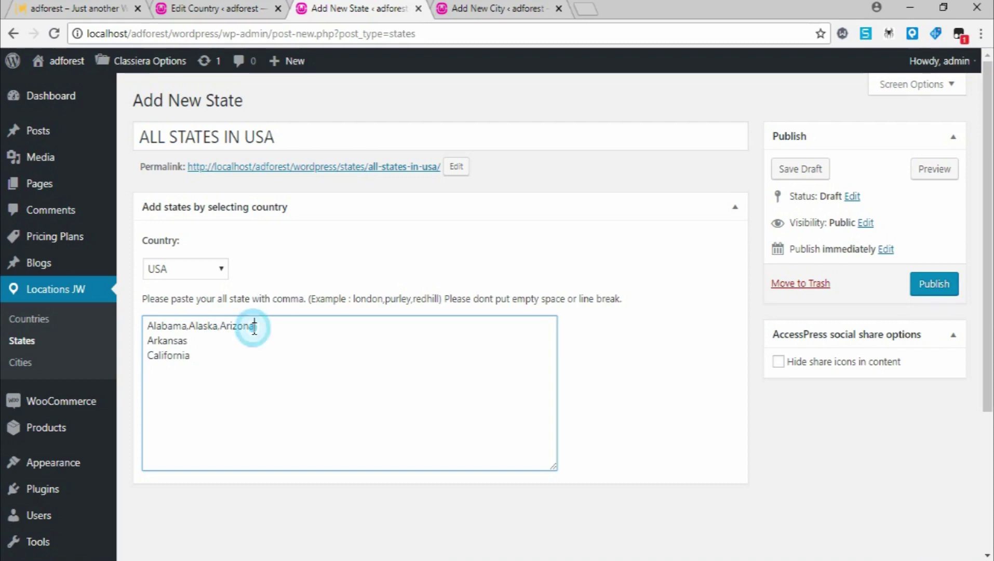
key("Delete")
left_click(300, 326)
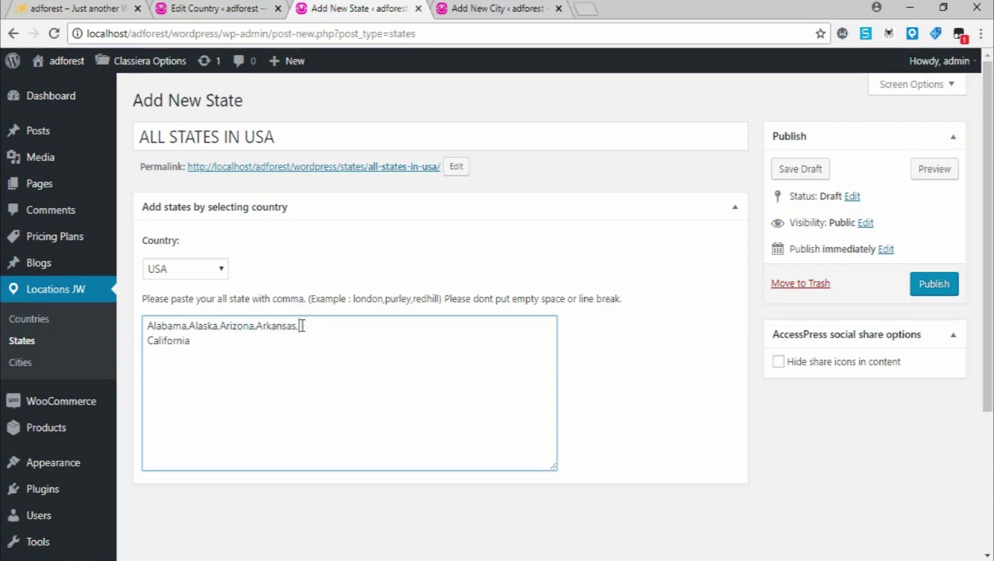
key("Delete")
left_click(919, 285)
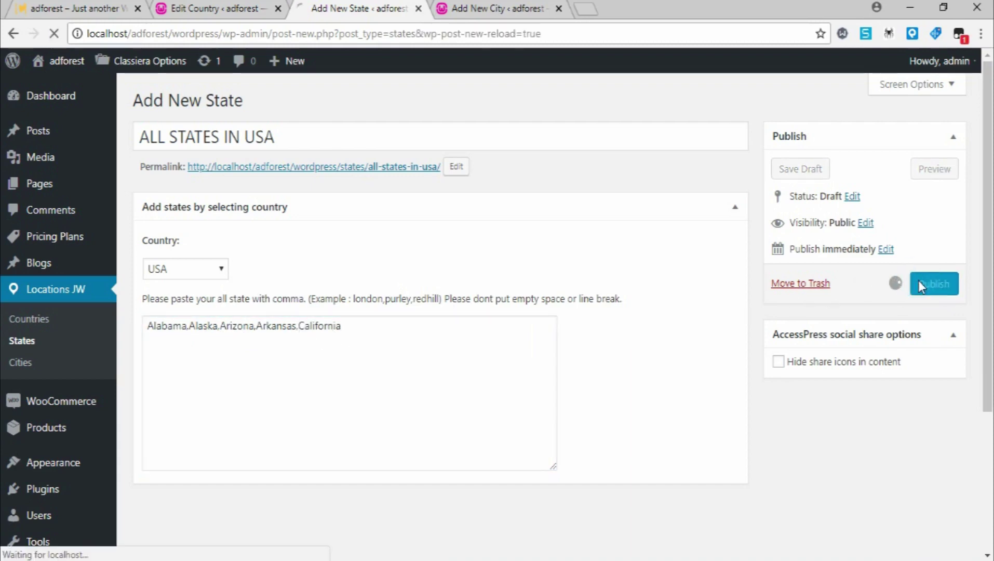
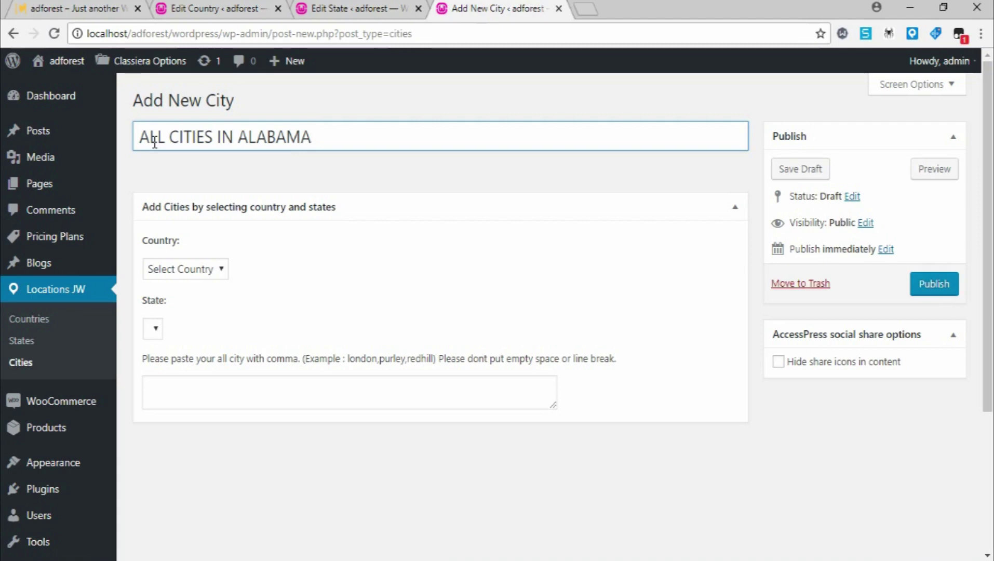
- Change the new city entry's title to ALL CITIES IN USA and try to choose its country
key("BackSpace")
key("BackSpace")
key("BackSpace")
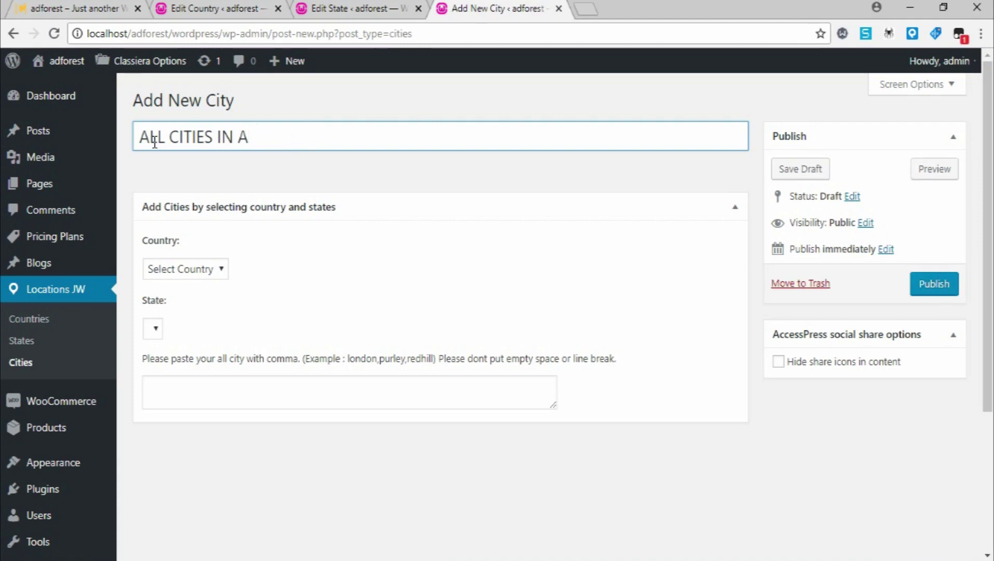
key("BackSpace")
key("BackSpace")
type("N USA")
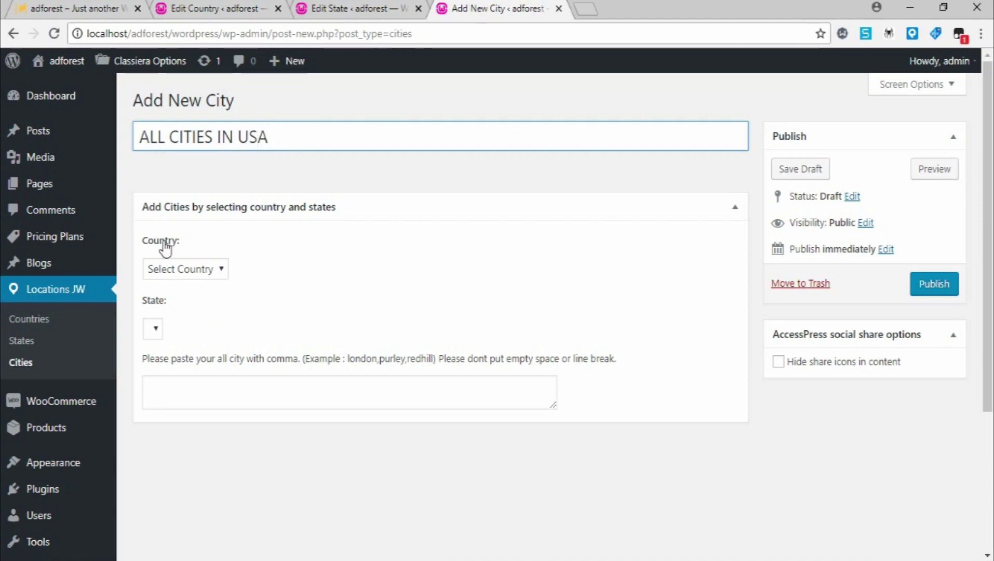
left_click(224, 268)
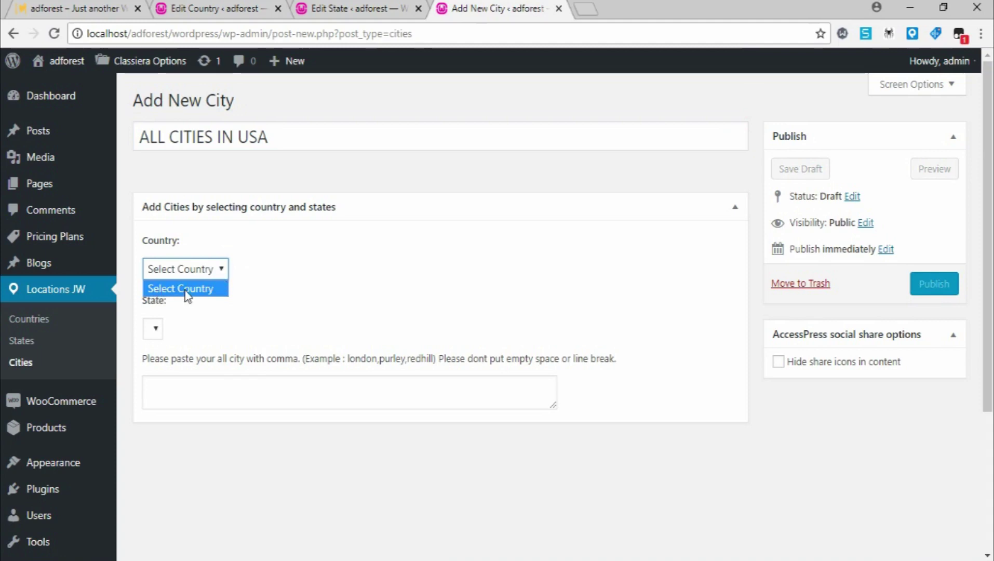
- Reload the new city form and check the published state entry for reference before returning to the blank title field
right_click(376, 175)
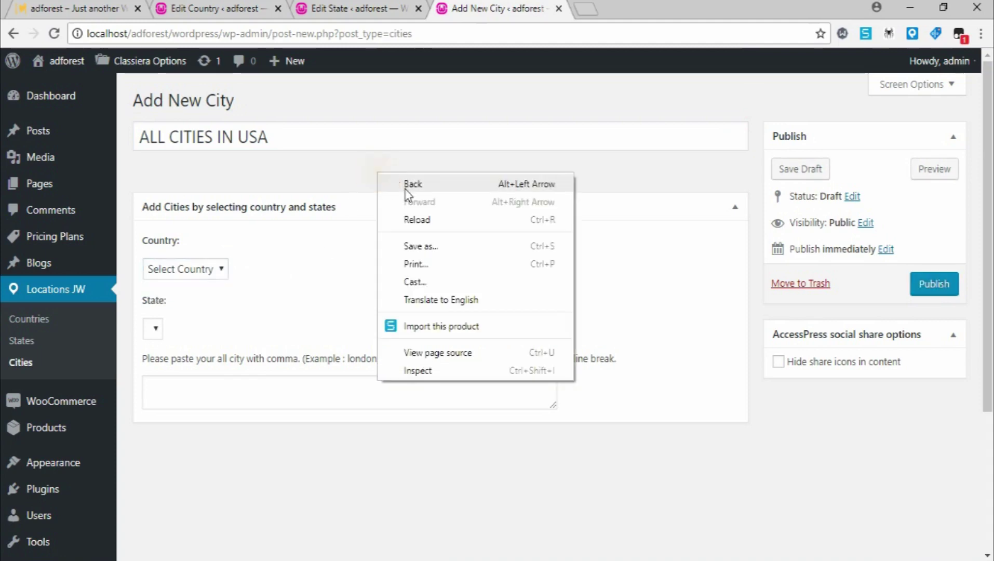
left_click(413, 223)
left_click(567, 127)
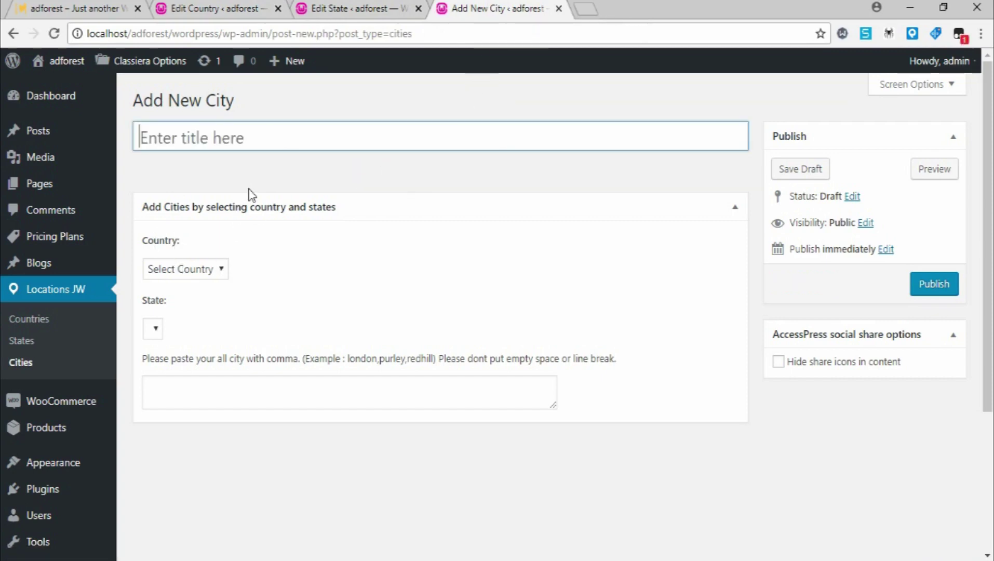
left_click(340, 7)
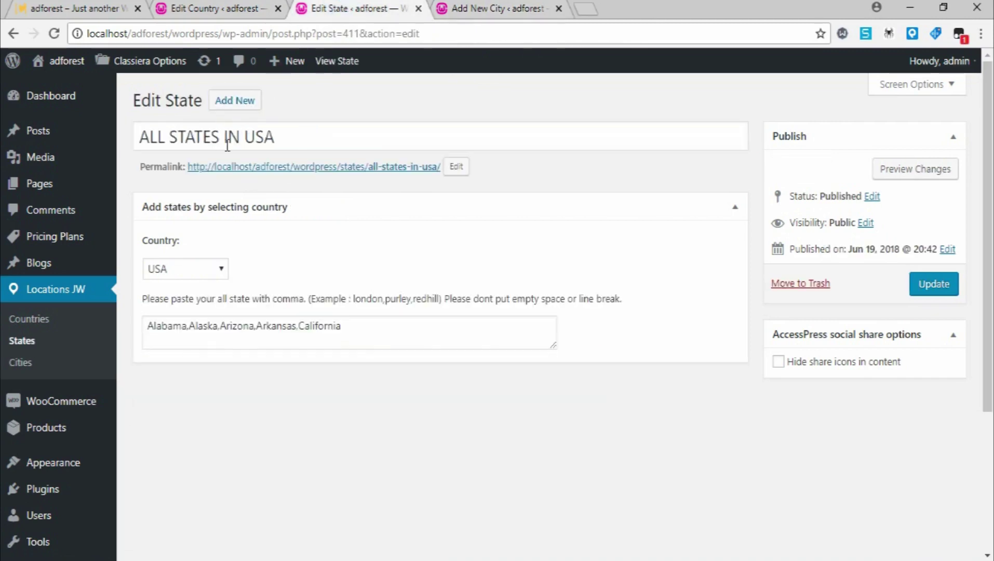
left_click(467, 8)
left_click(154, 133)
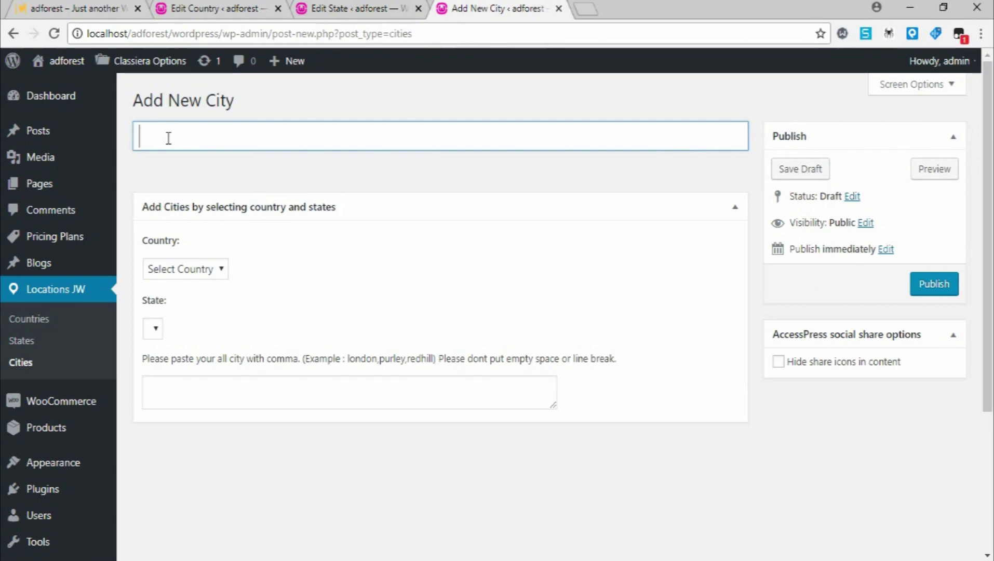
left_click(196, 139)
- Select USA as the country and Alabama as the state for the new city entry
left_click(225, 270)
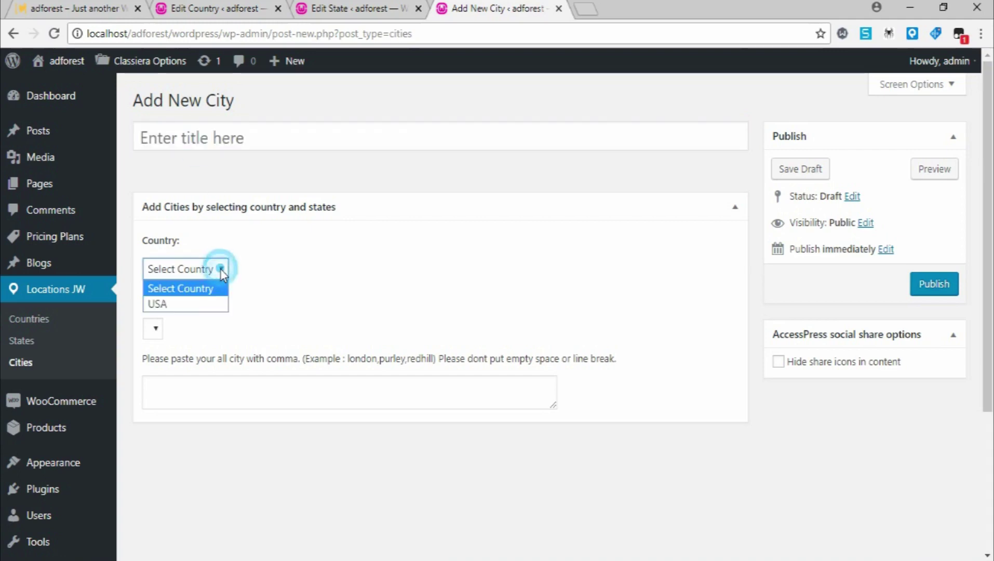
left_click(193, 304)
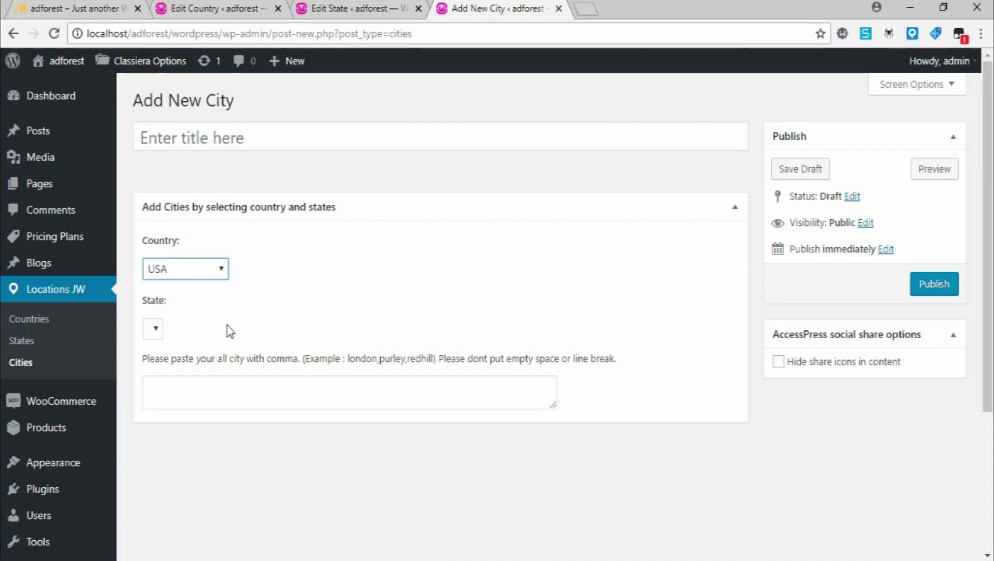
left_click(156, 332)
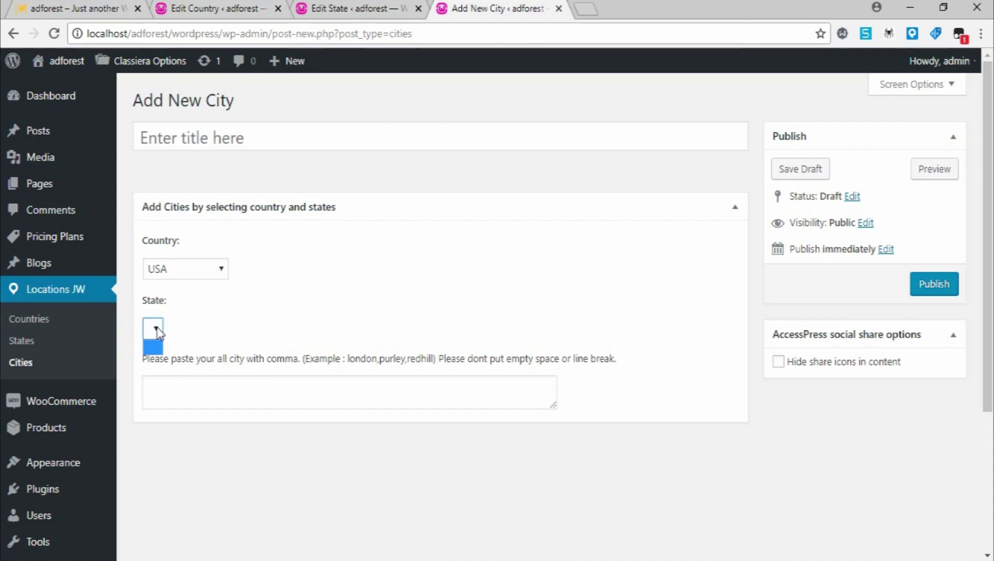
left_click(235, 298)
left_click(176, 326)
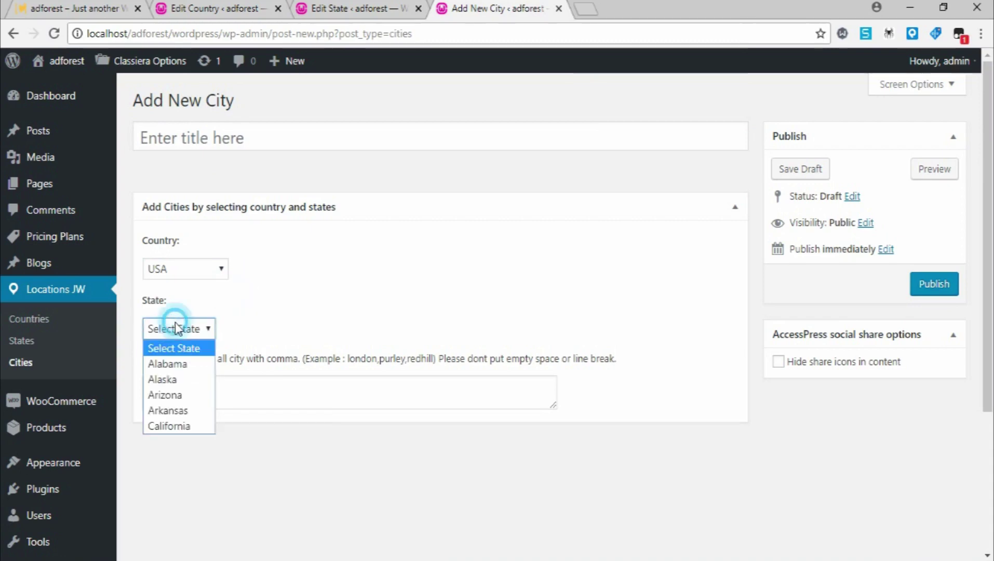
left_click(194, 366)
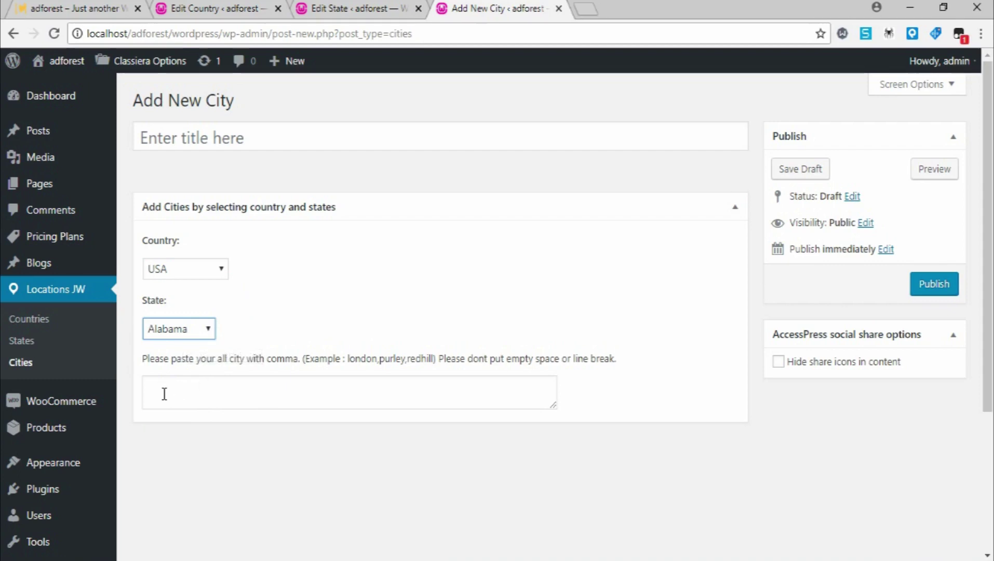
- Switch to the Alabama.docx Word document and copy the Alabama cities from Alexander City through Auburn
key("alt+Tab")
left_click_drag(315, 185, 372, 286)
scroll(338, 330, "down", 3)
scroll(338, 330, "down", 1)
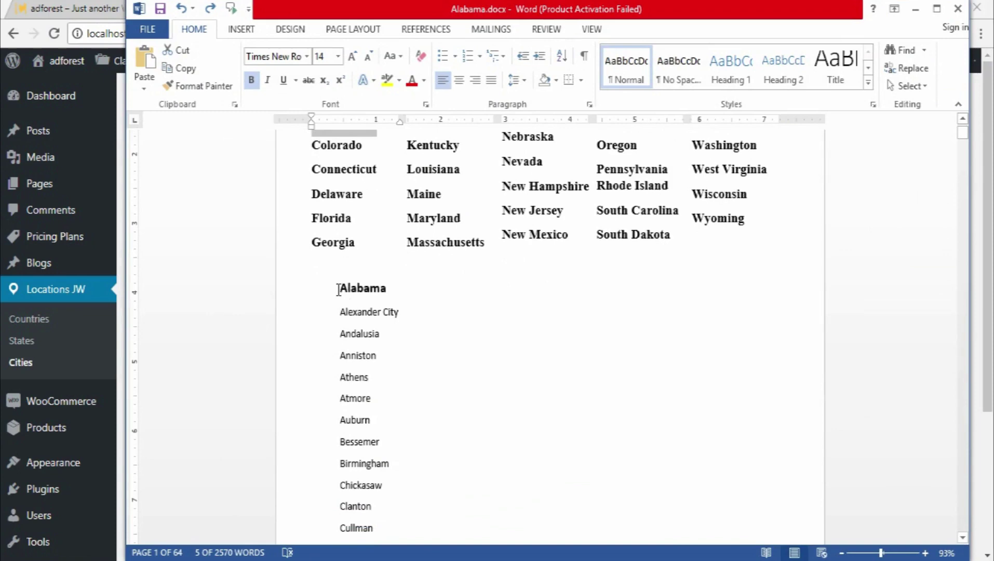
scroll(338, 290, "down", 2)
left_click_drag(334, 218, 393, 511)
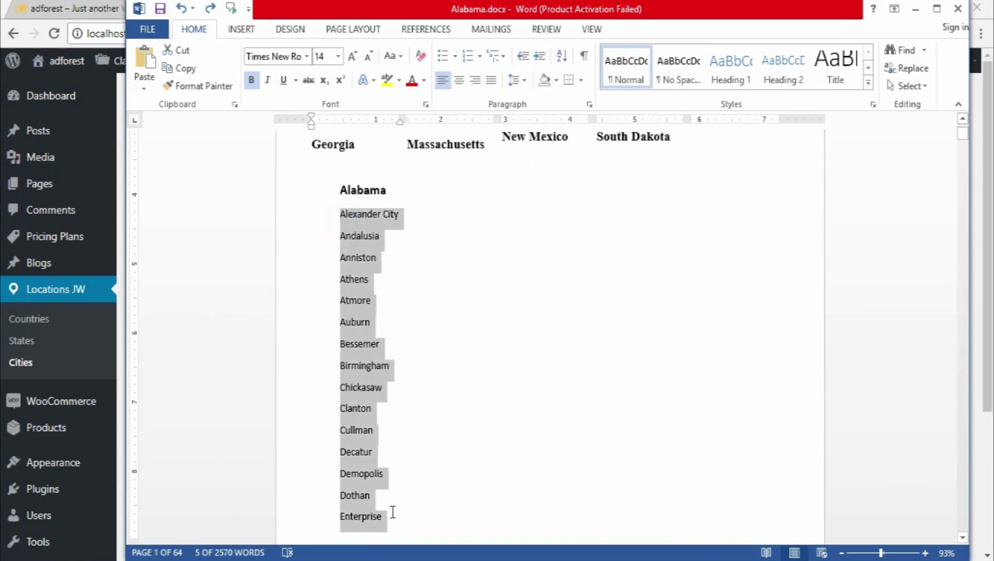
left_click_drag(395, 454, 381, 326)
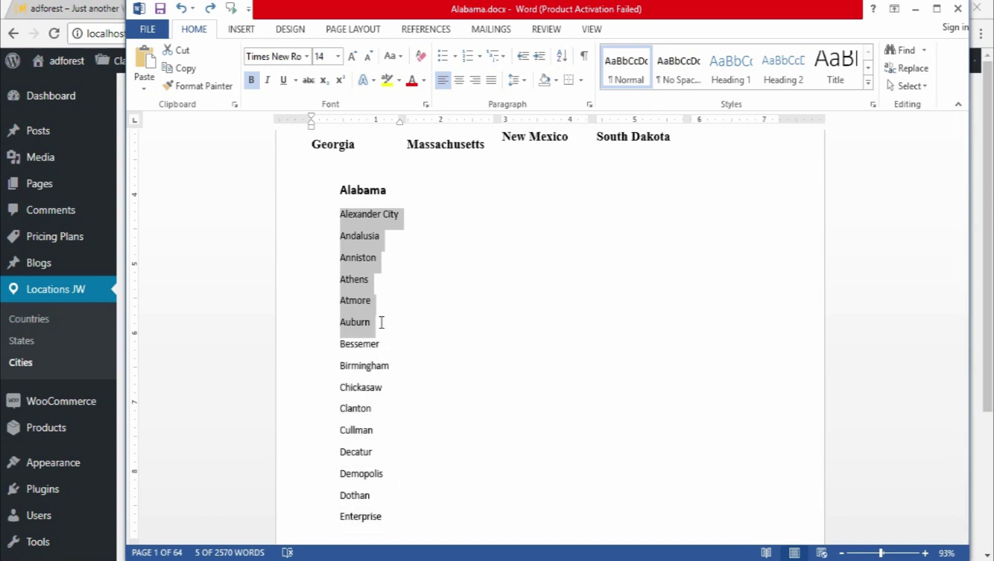
left_click_drag(381, 322, 381, 321)
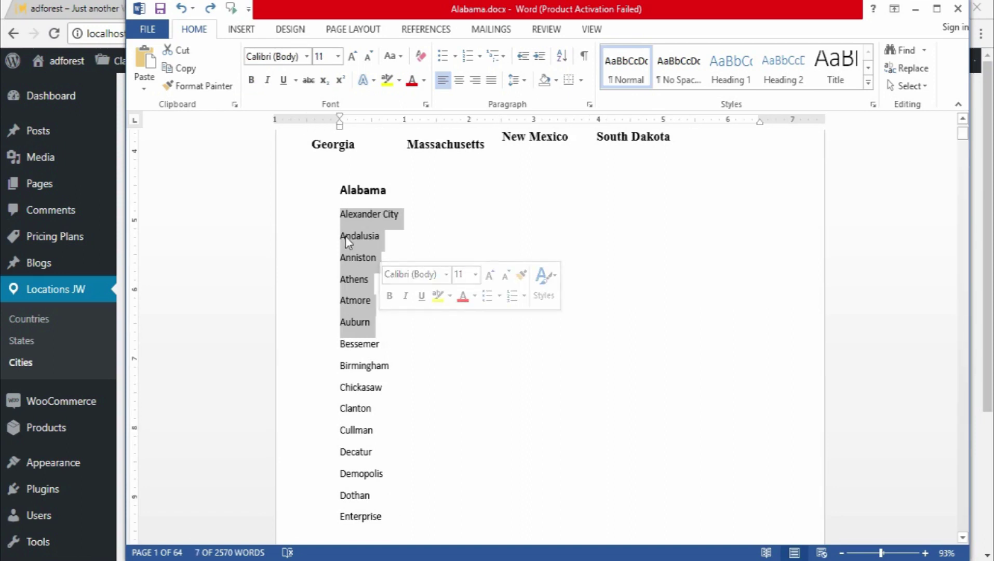
right_click(351, 236)
left_click(396, 270)
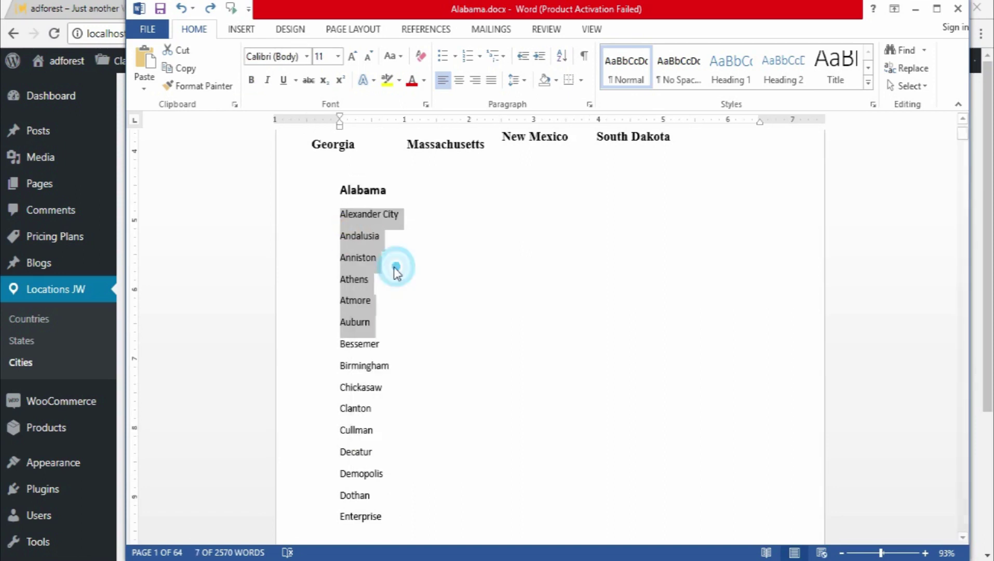
- Return to the new city entry in the browser, paste the copied cities into the city list field, and enlarge the field
left_click(914, 8)
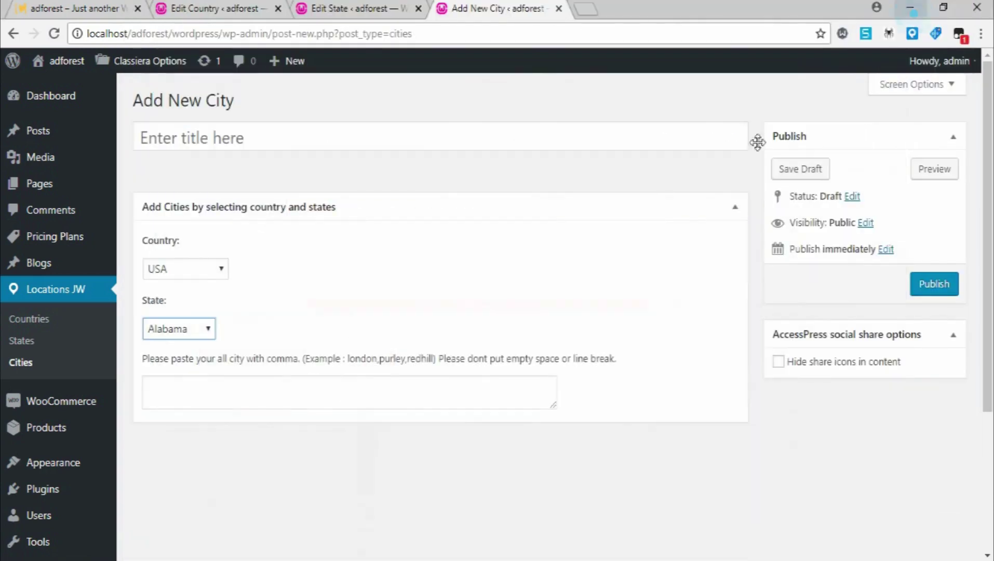
left_click(200, 386)
right_click(200, 385)
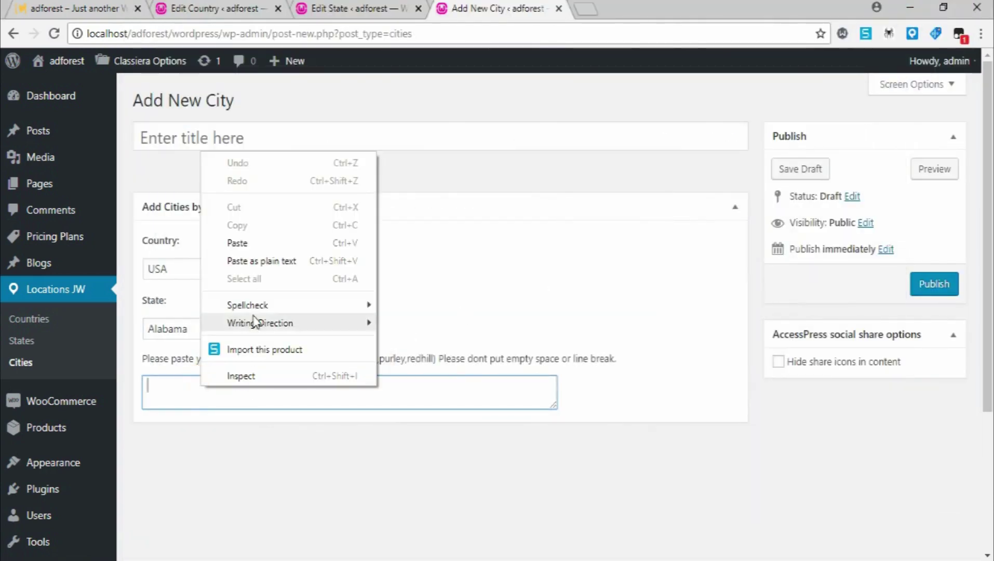
left_click(237, 243)
left_click_drag(553, 406, 562, 520)
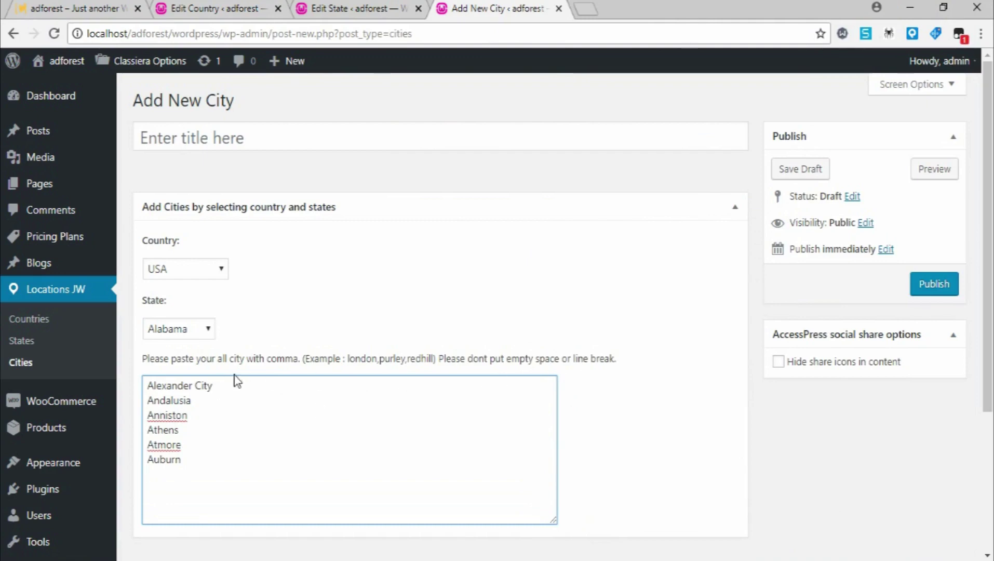
- Join the cities into one line as Alexander City,Andalusia,Anniston,Athens,Atmore,Auburn, with commas and no line breaks
left_click(218, 387)
type(",")
key("Delete")
left_click(257, 389)
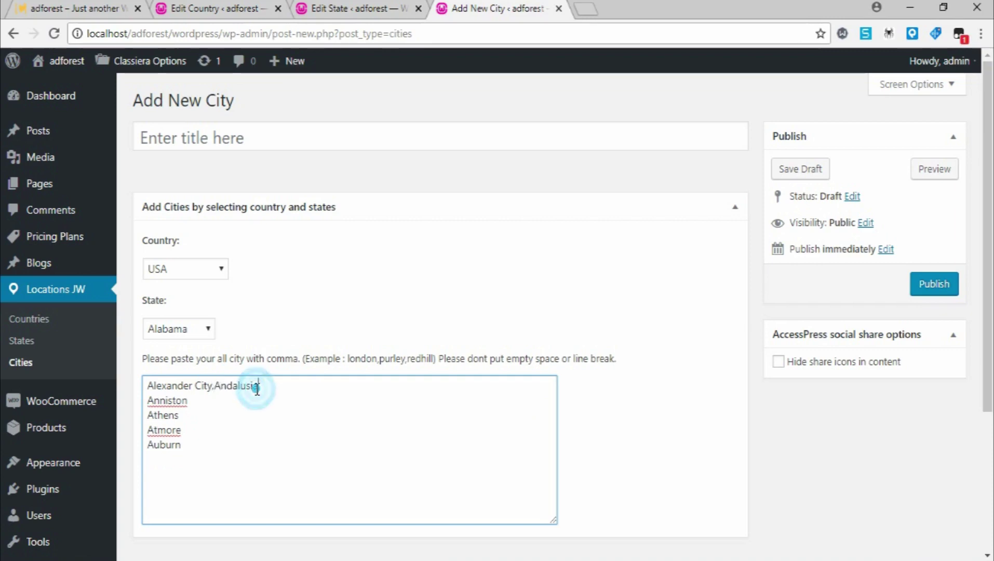
type(",")
key("Delete")
left_click(300, 390)
left_click(306, 387)
type(",Anniston,")
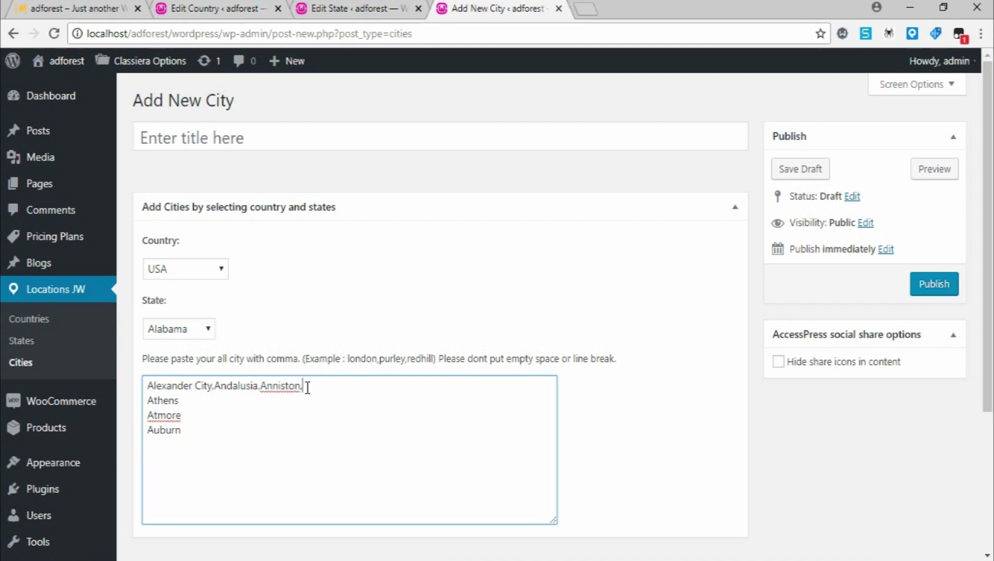
key("Delete")
left_click(334, 387)
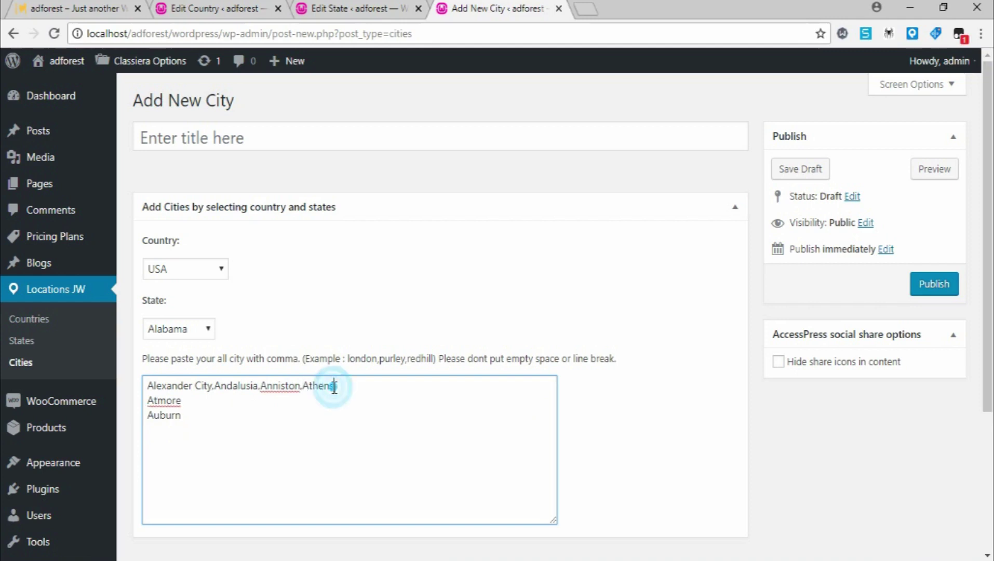
type(",")
key("Delete")
left_click(381, 385)
key("Delete")
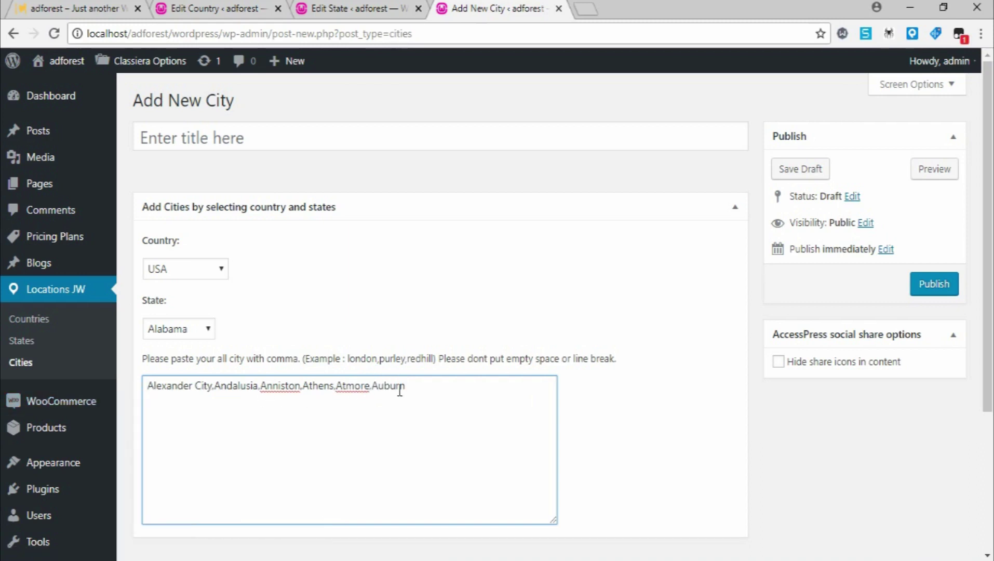
left_click_drag(411, 389, 142, 248)
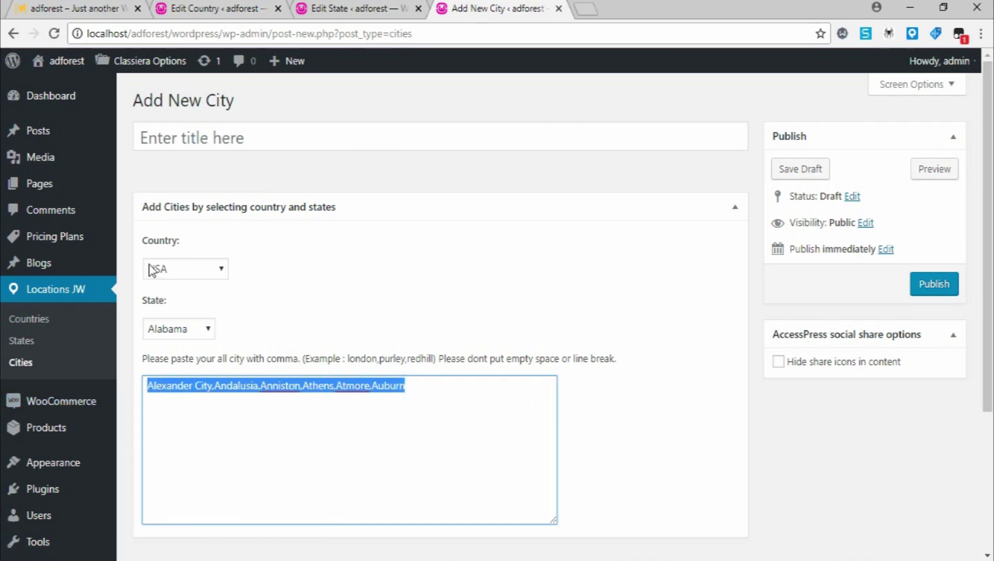
- Title the new city entry ALL STATES OF ALABAMA OF USA and publish it
left_click(188, 130)
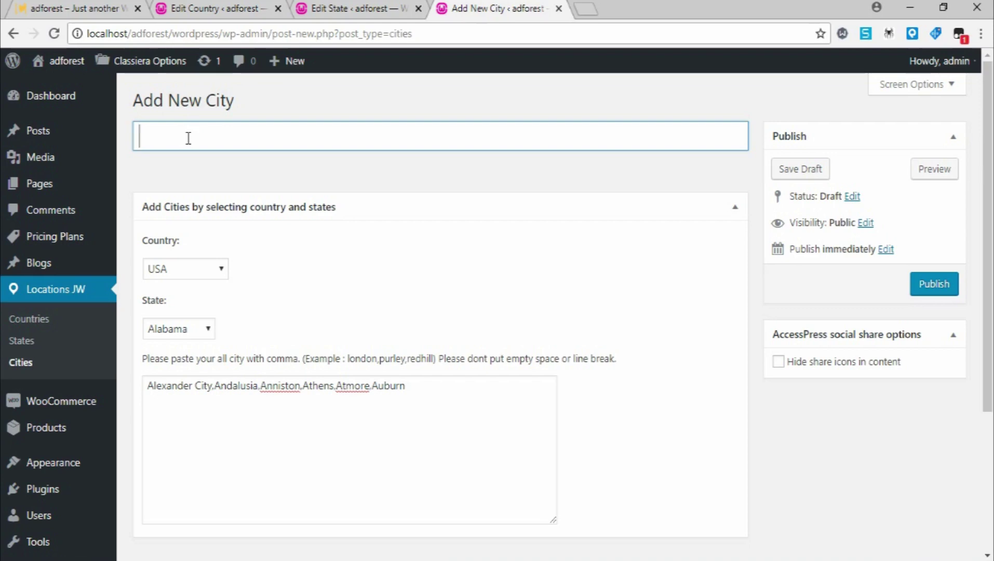
type("L STATES OF ALABAMA OF USA")
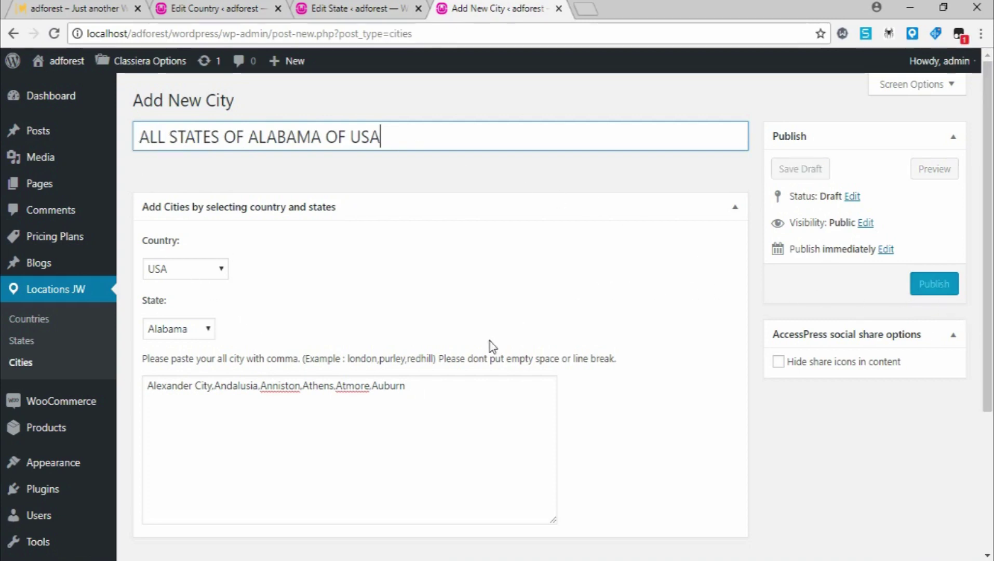
left_click(442, 401)
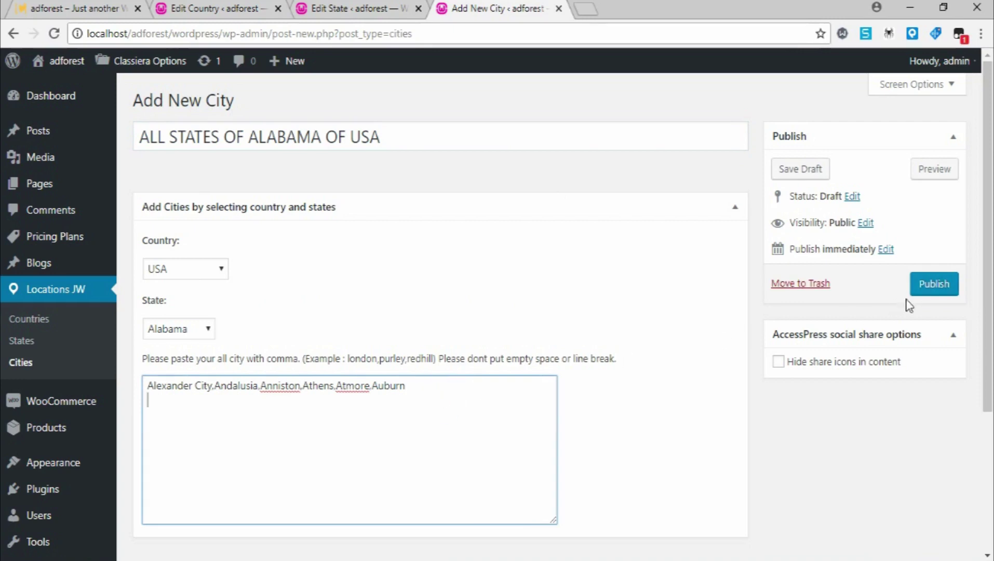
left_click(934, 287)
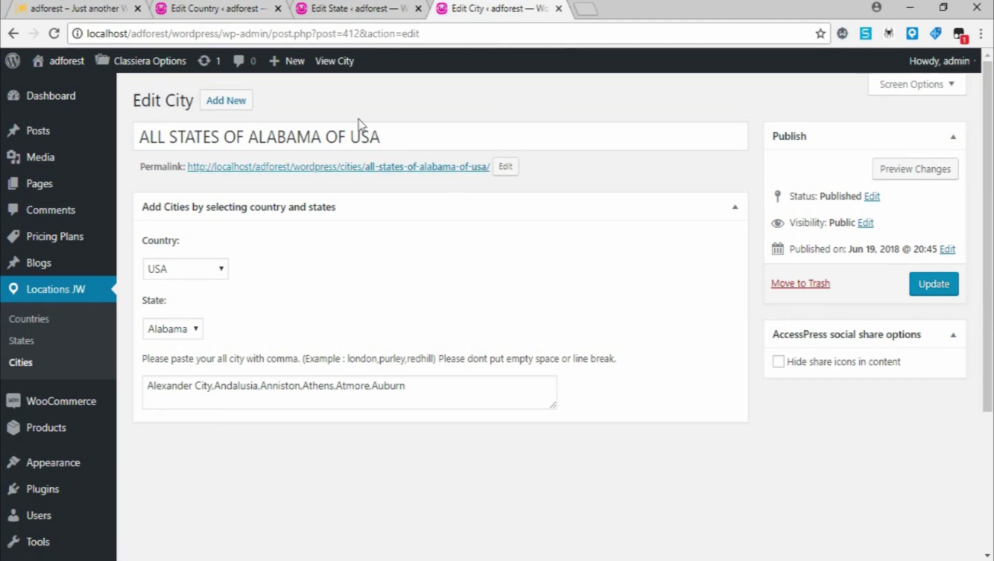
- Open the Submit Ad form on the site's front end and select USA as the ad's country
left_click(80, 7)
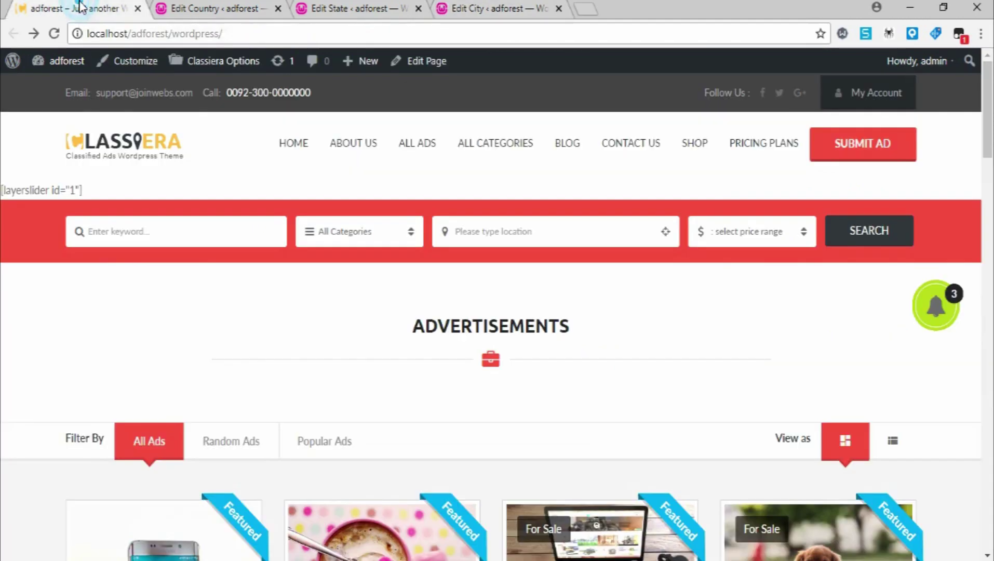
left_click(859, 149)
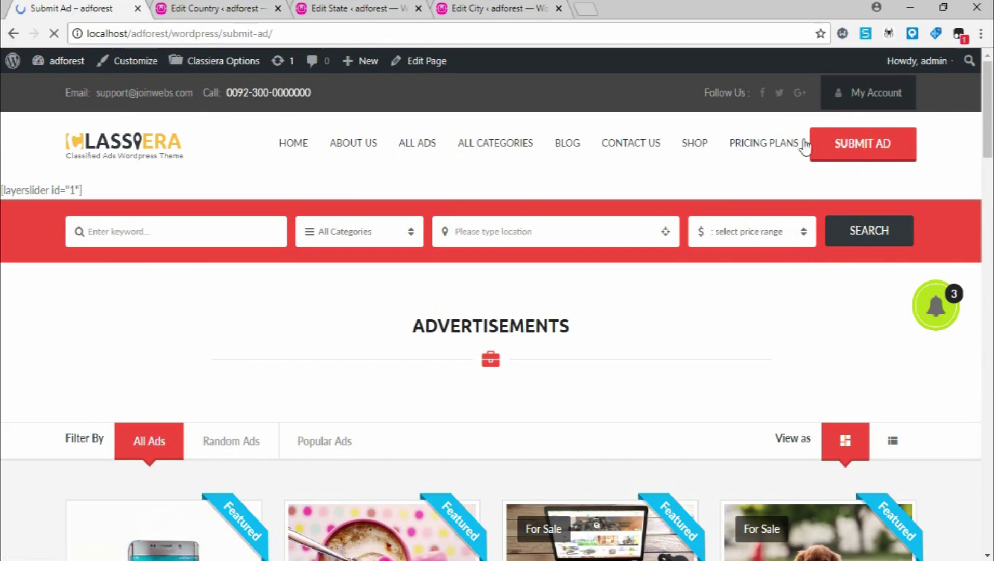
scroll(669, 283, "down", 3)
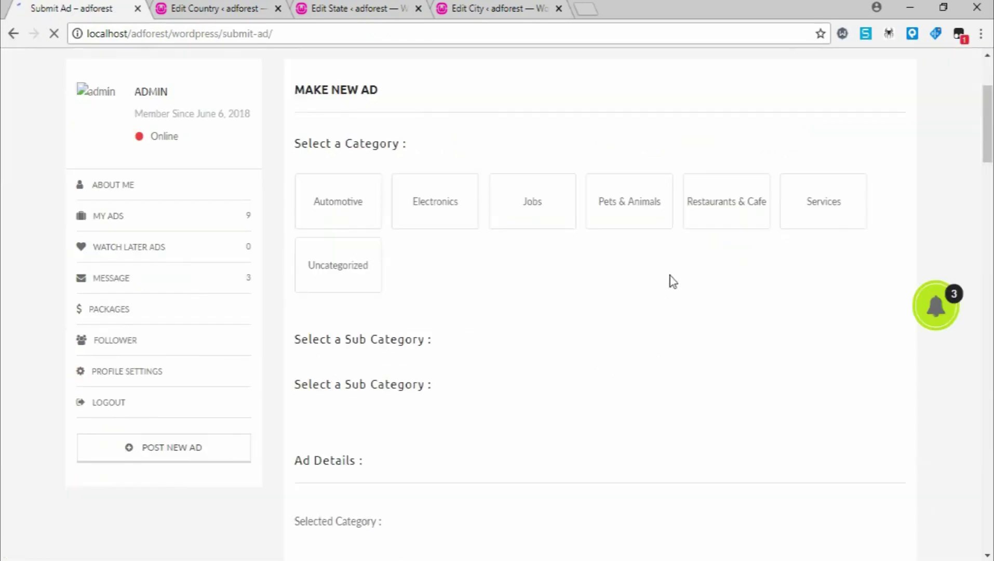
scroll(718, 275, "down", 15)
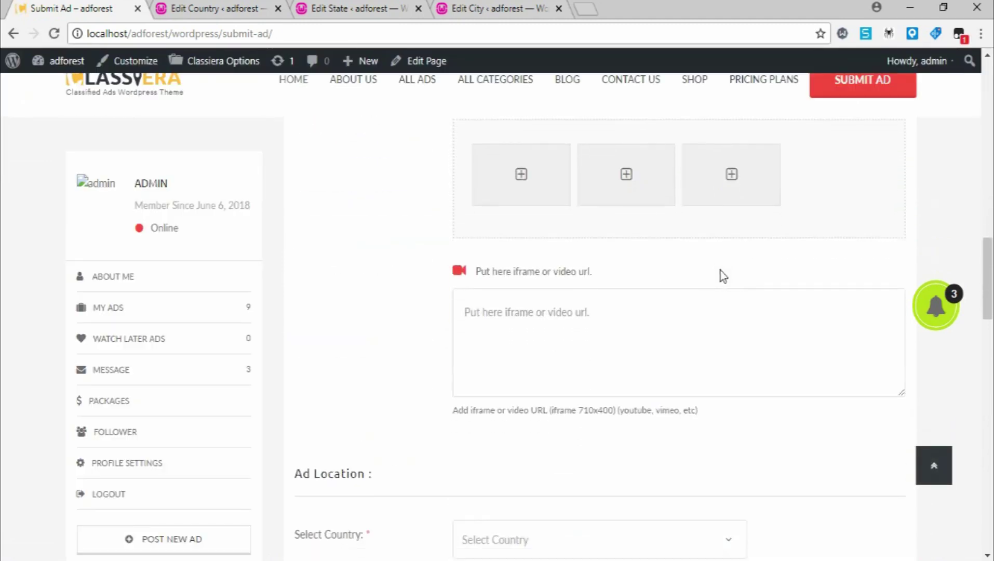
scroll(610, 224, "up", 3)
left_click(597, 250)
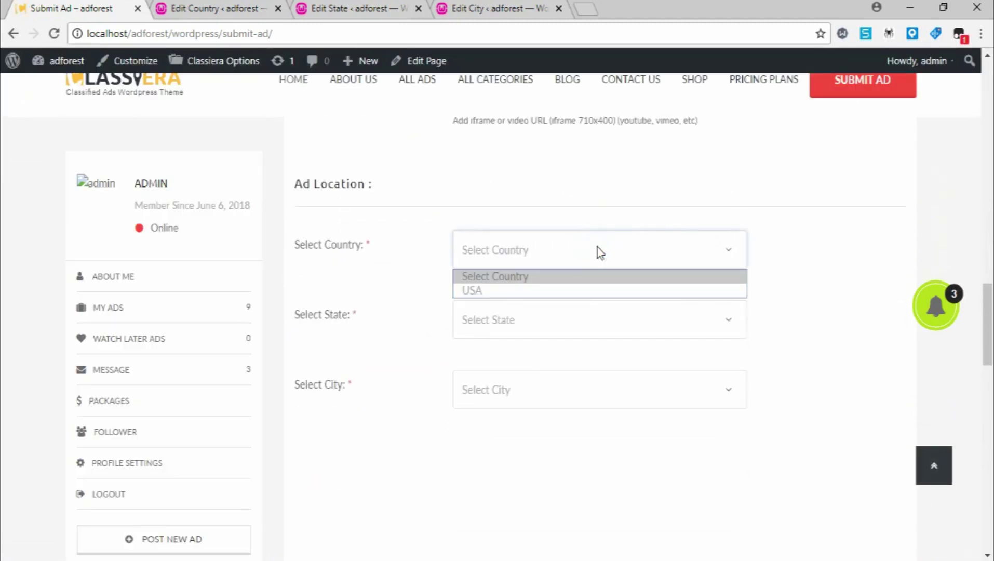
left_click(482, 290)
- Select Alabama as the state in the Ad Location section
left_click(717, 317)
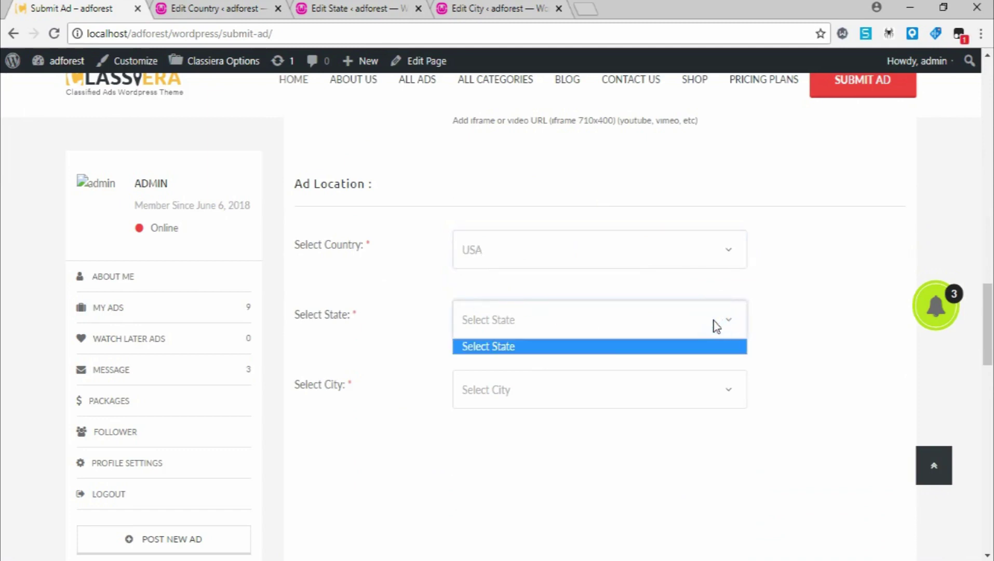
left_click(810, 279)
left_click(622, 317)
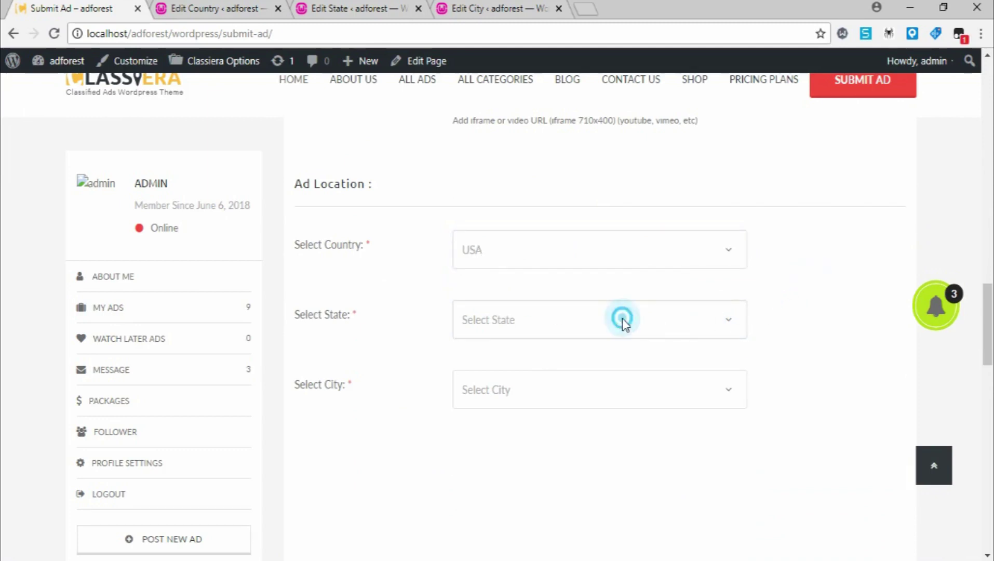
left_click(770, 275)
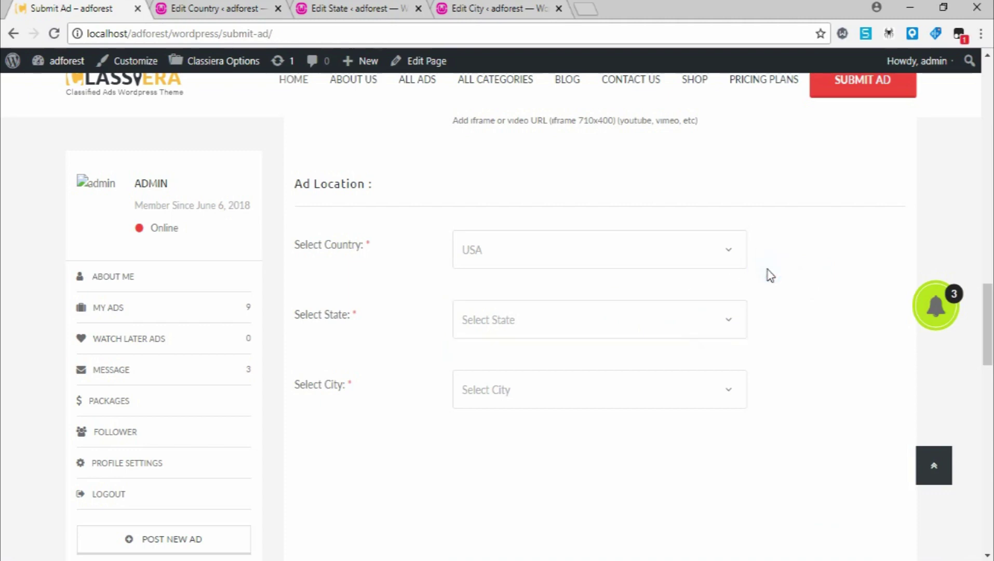
left_click(625, 327)
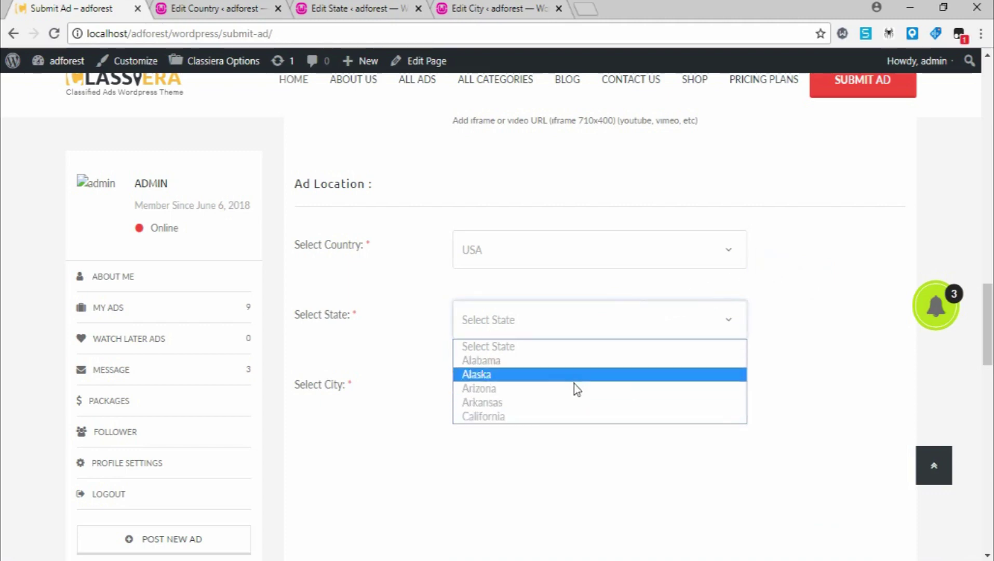
left_click(582, 361)
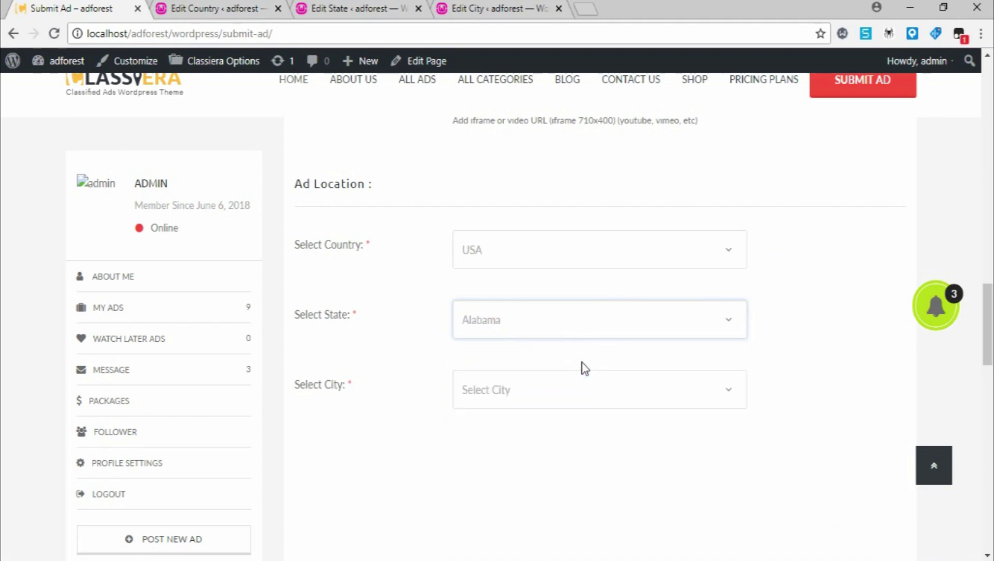
left_click(813, 345)
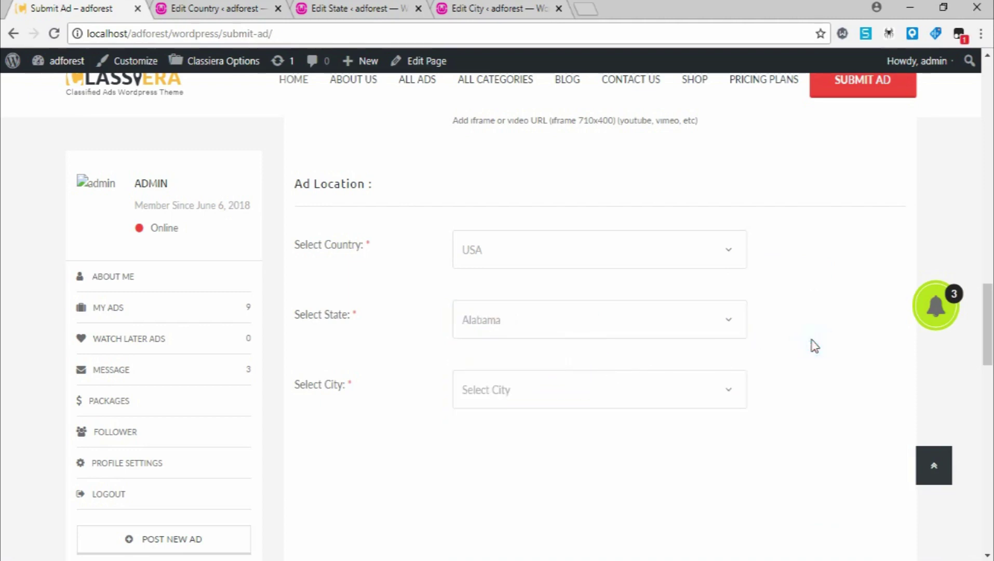
- Compare the ad form's city choices for Alabama with the cities entered in the published Alabama city entry
left_click(578, 391)
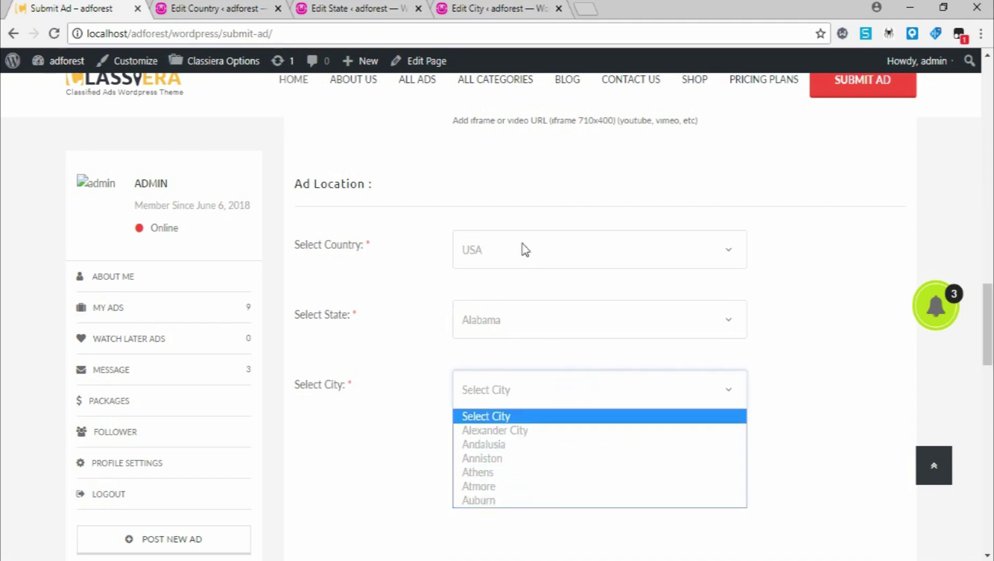
left_click(466, 11)
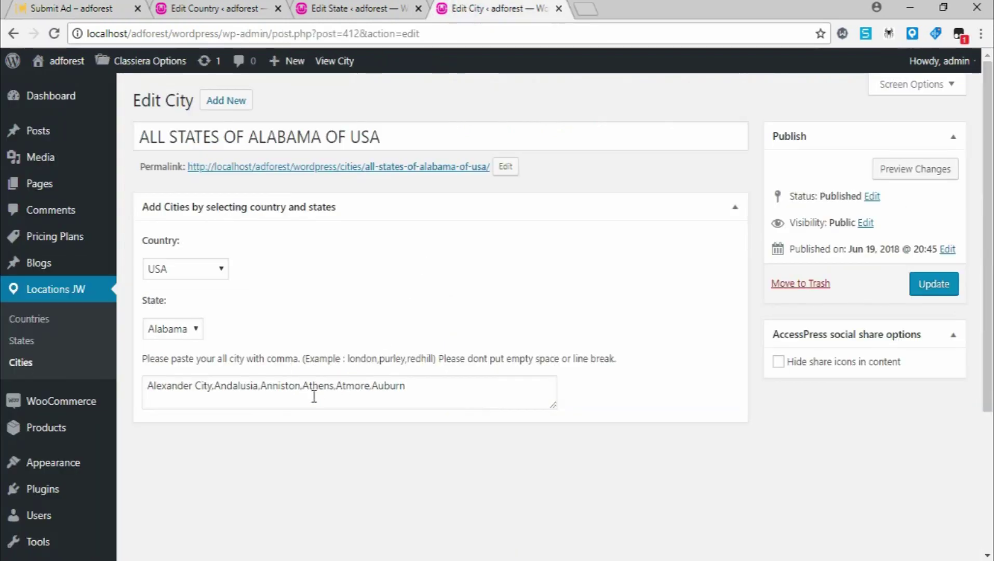
left_click_drag(146, 384, 432, 384)
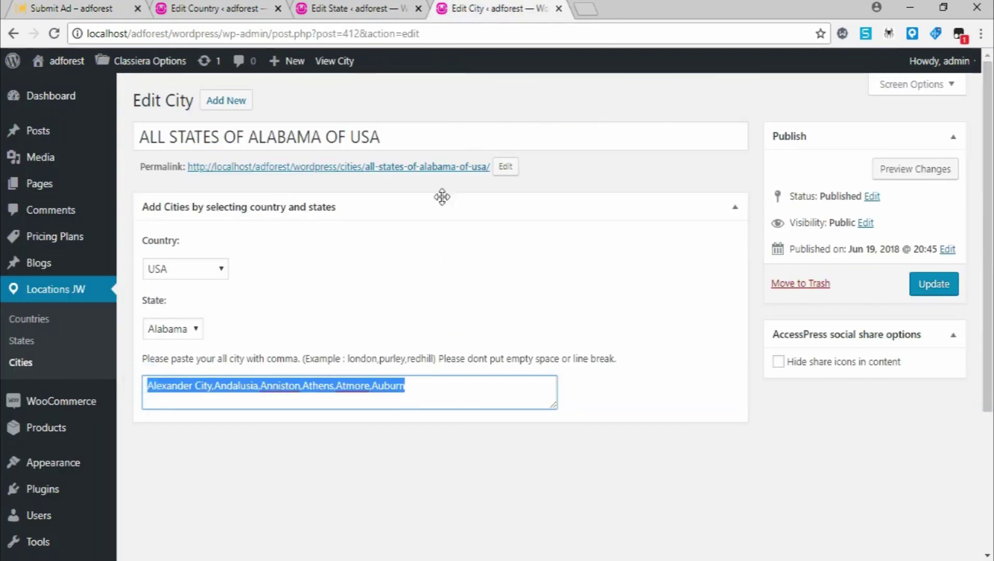
left_click(91, 9)
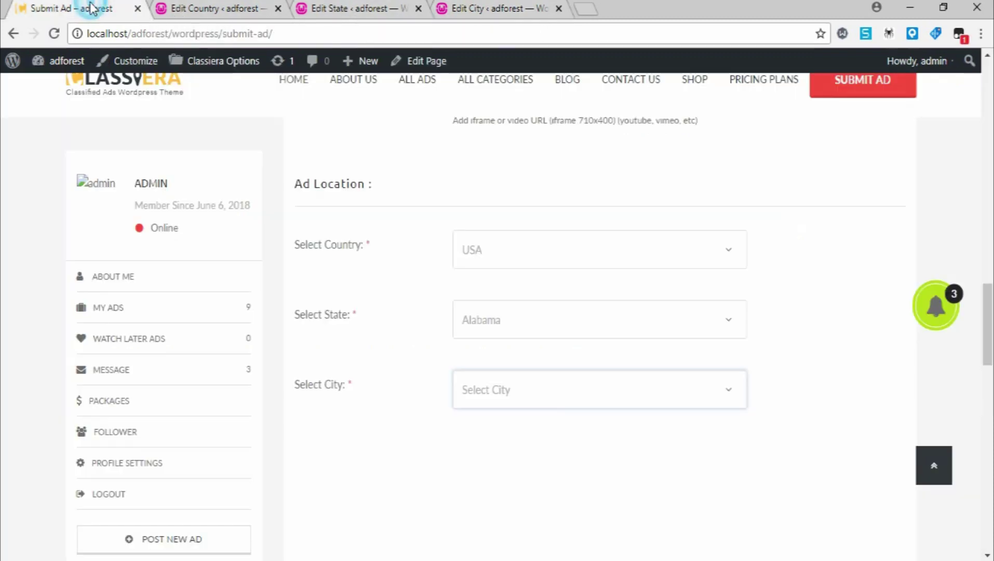
left_click(527, 397)
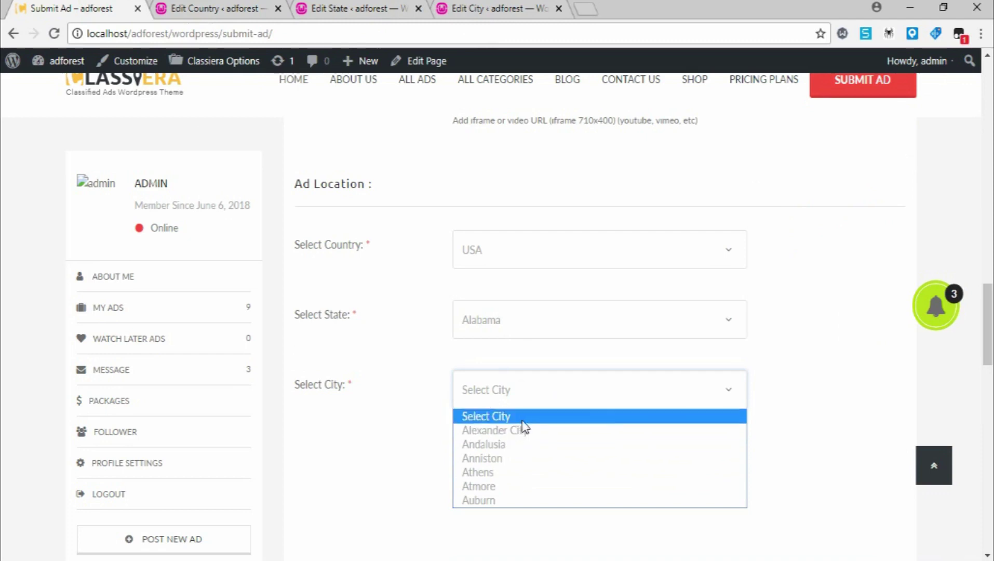
left_click(802, 367)
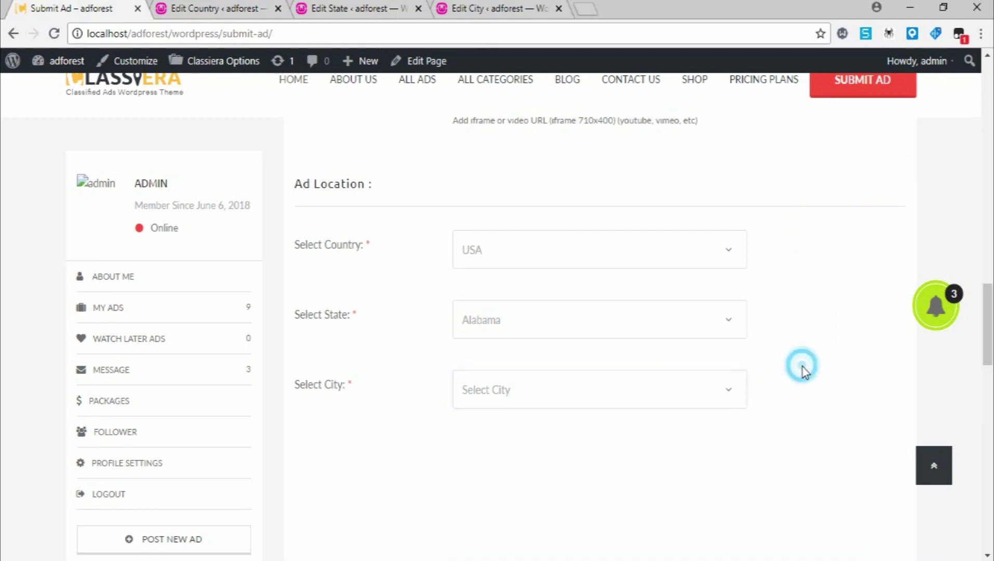
- Change the ad's state to Alaska and check which cities the form offers for it
left_click(508, 324)
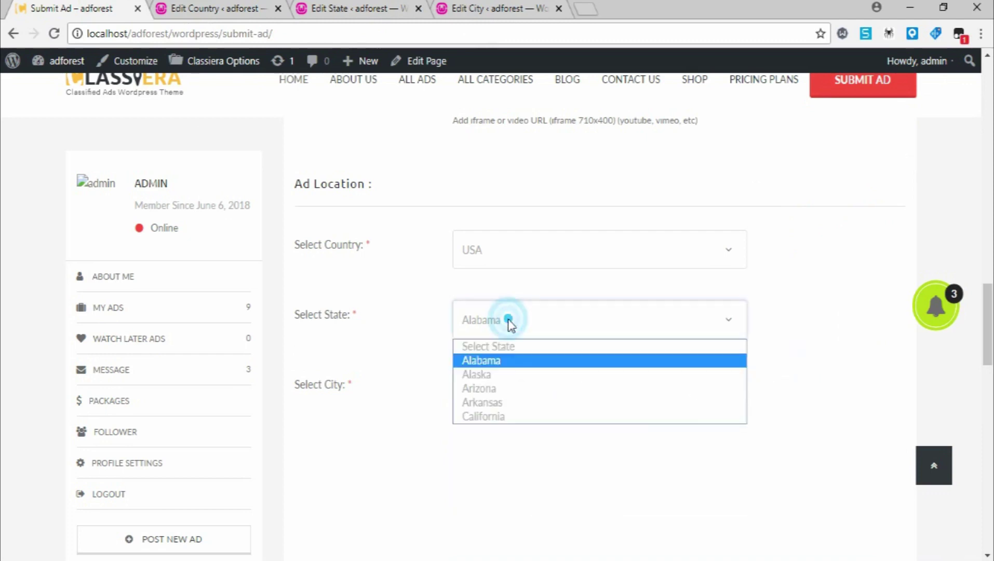
left_click(479, 376)
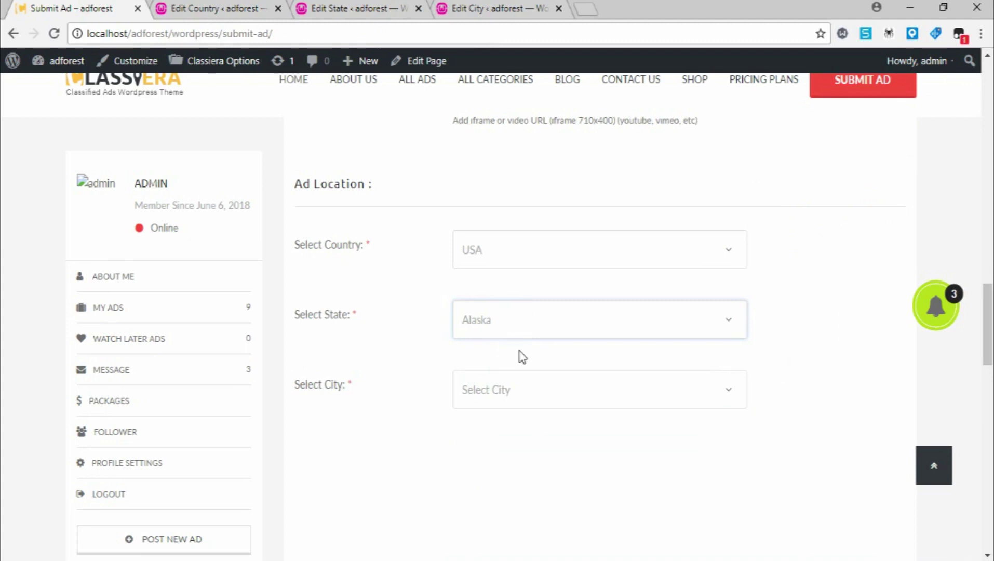
left_click(527, 396)
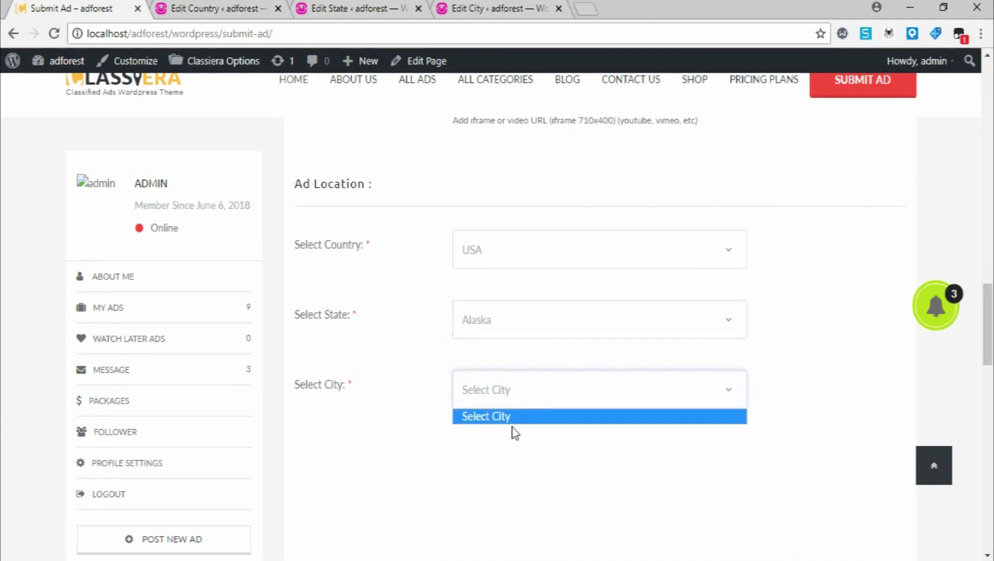
left_click(513, 427)
left_click(526, 399)
left_click(518, 418)
left_click(524, 395)
left_click(524, 417)
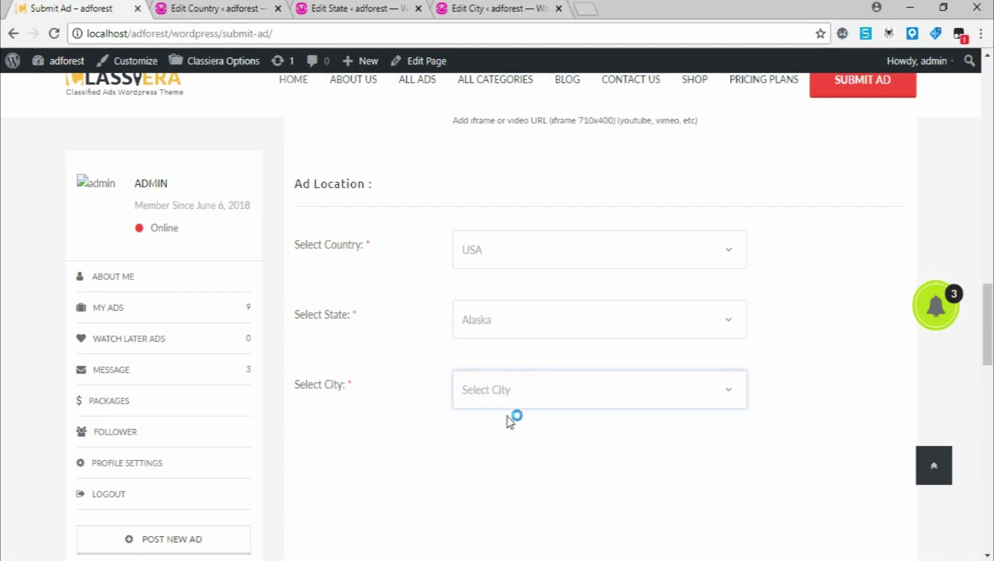
- Switch to the Alabama.docx document in Word and look up the list of Alaska's cities
key("alt+Tab")
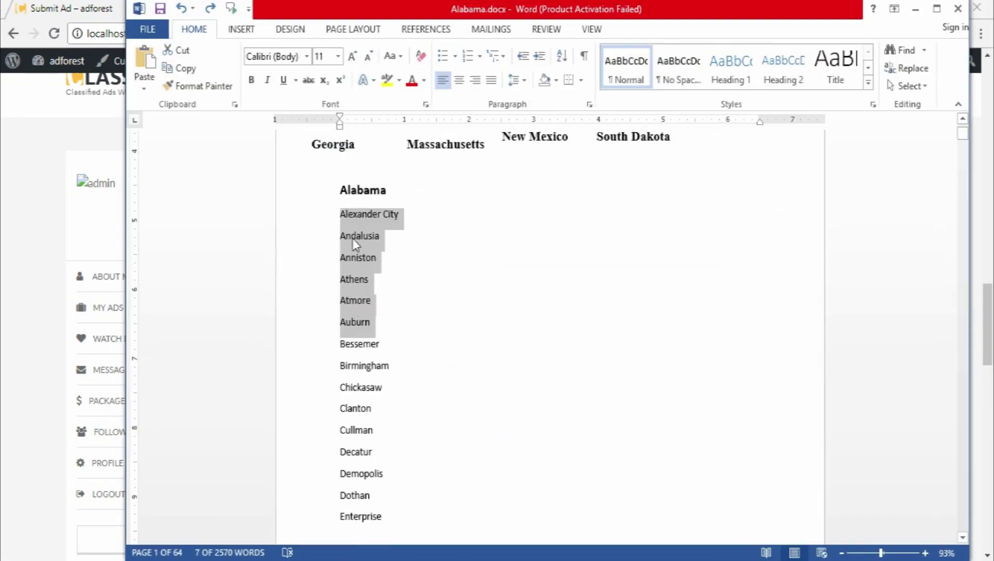
scroll(377, 382, "down", 8)
scroll(376, 386, "down", 12)
scroll(368, 388, "down", 6)
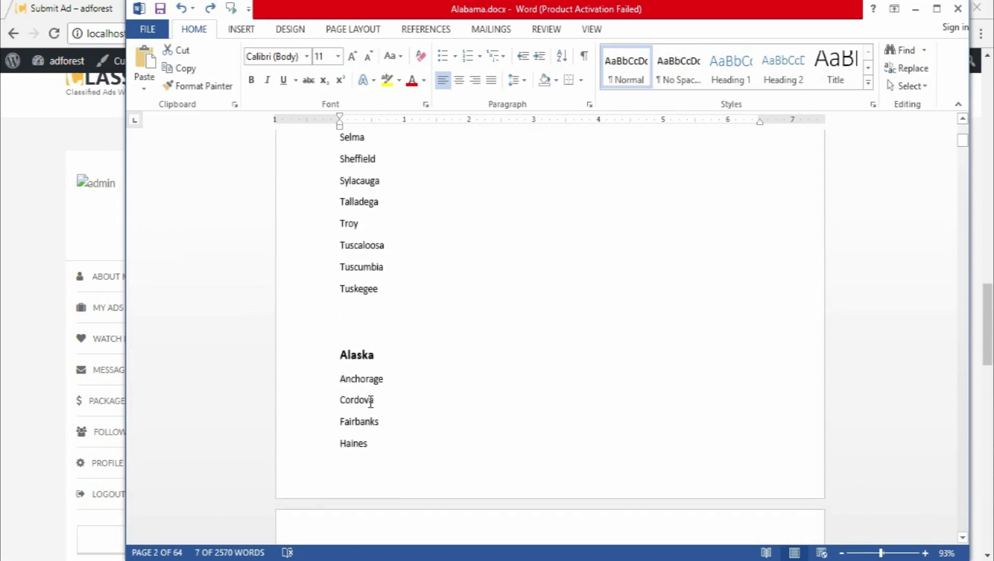
left_click(914, 9)
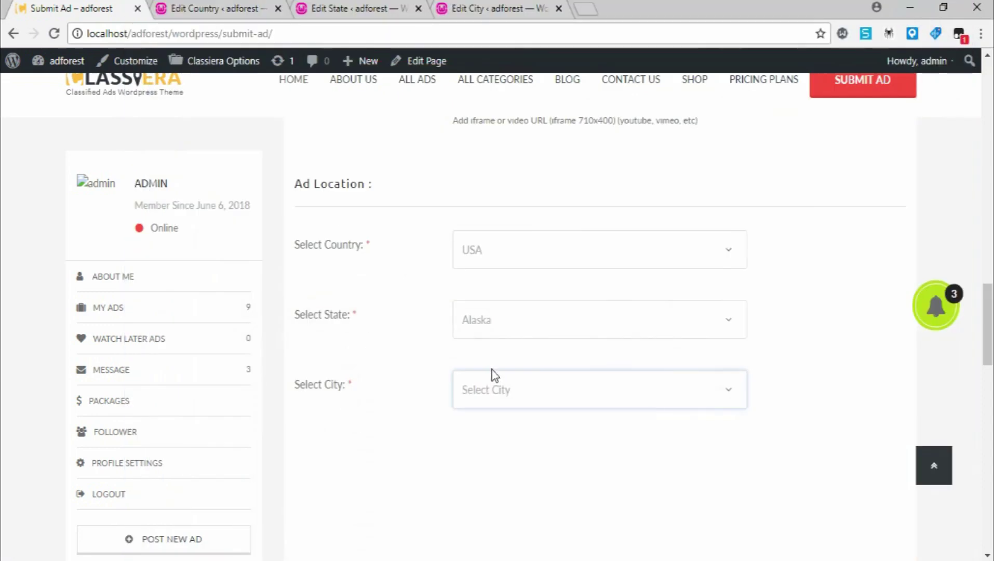
- Recheck the ad form's city choices with Alaska as the state, and review the published USA states entry
left_click(521, 319)
left_click(484, 375)
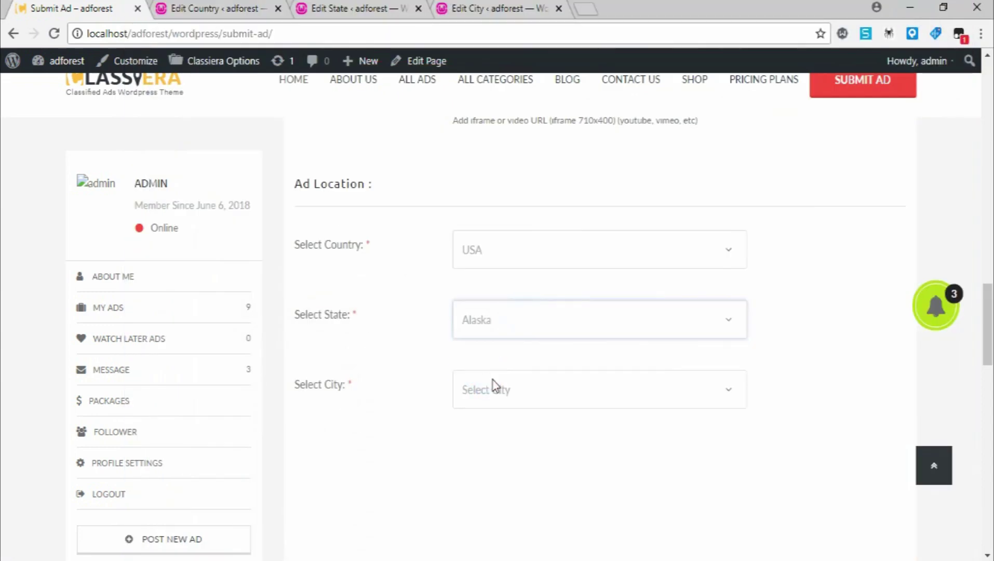
left_click(560, 393)
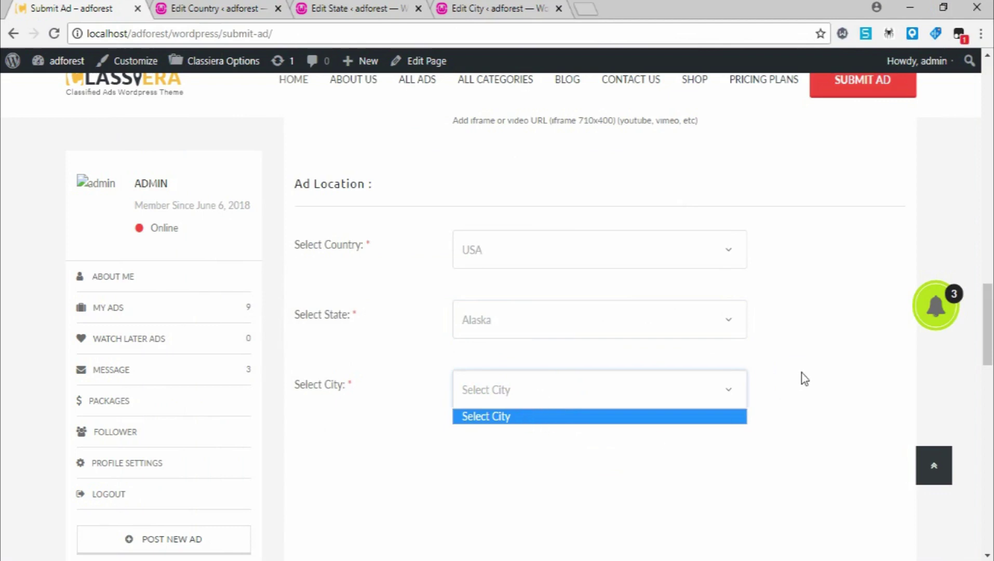
left_click(786, 337)
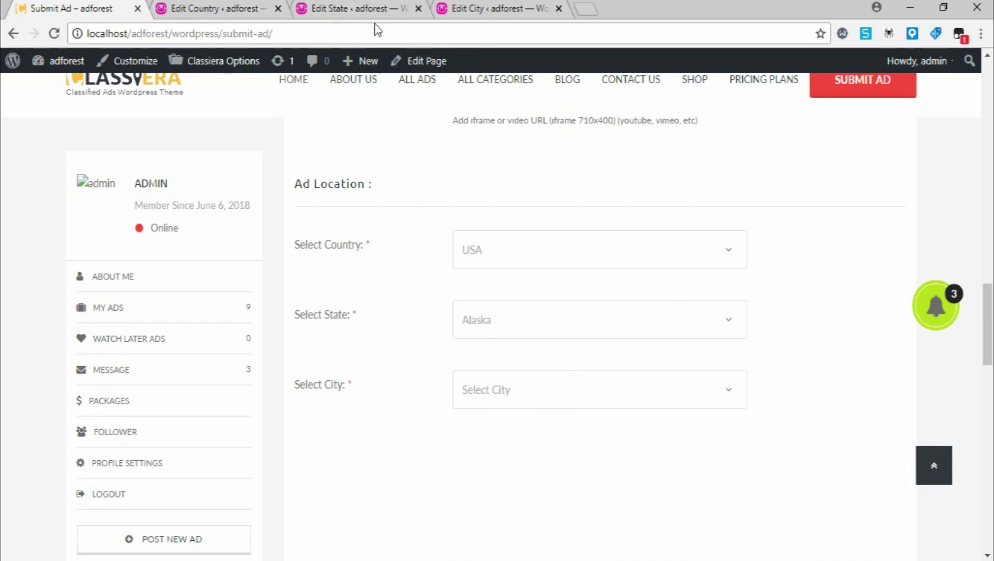
left_click(366, 7)
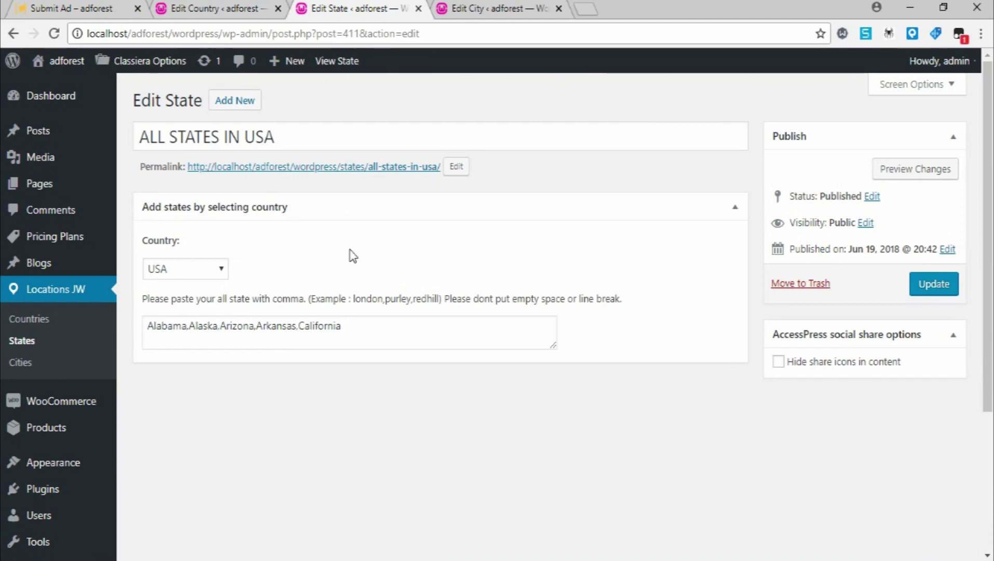
- Copy the Alaska cities Anchorage, Cordova, Fairbanks, Haines and Homer from the Alabama.docx document in Word
left_click(490, 10)
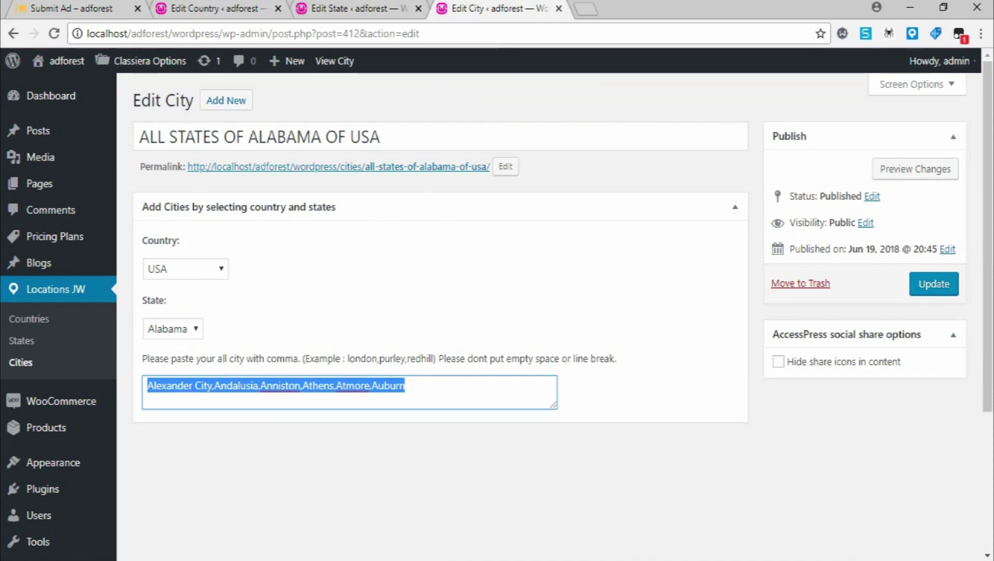
key("alt+Tab")
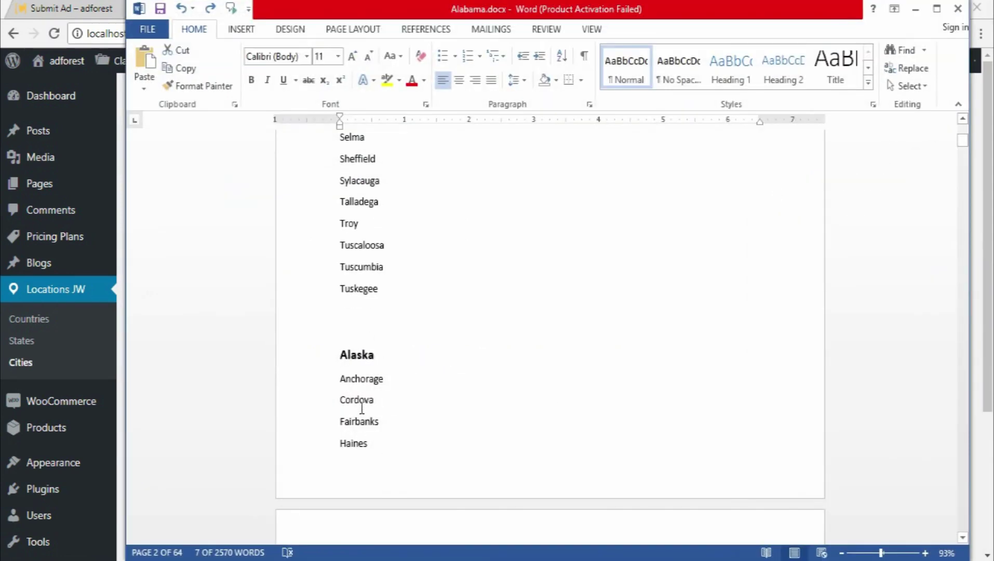
scroll(363, 398, "down", 5)
left_click(340, 247)
left_click_drag(340, 247, 390, 408)
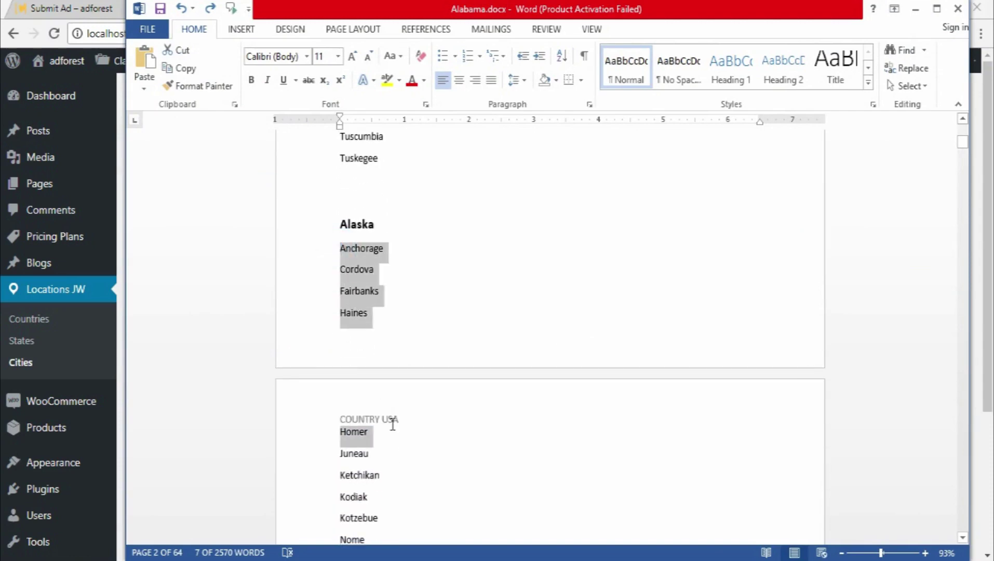
right_click(363, 272)
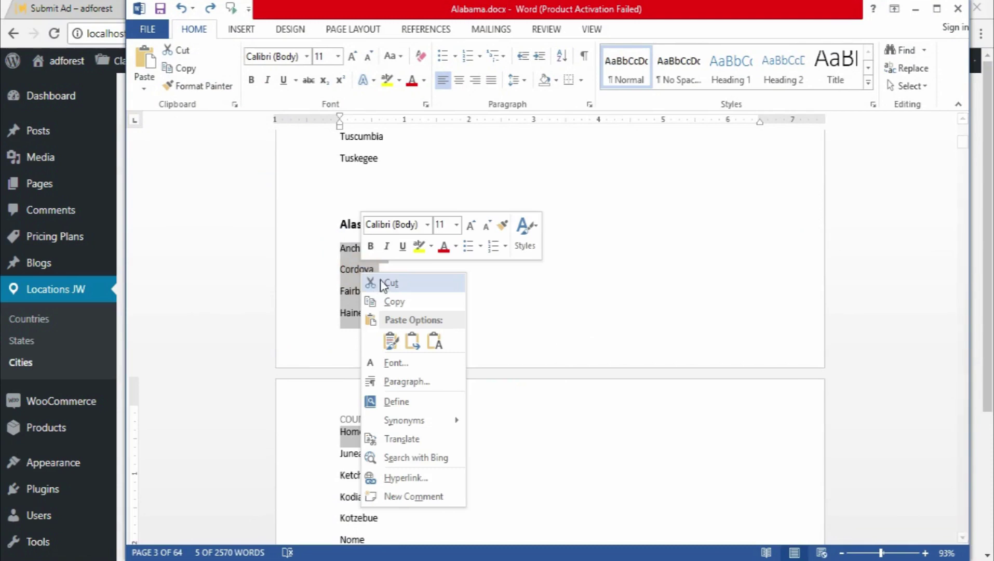
left_click(385, 302)
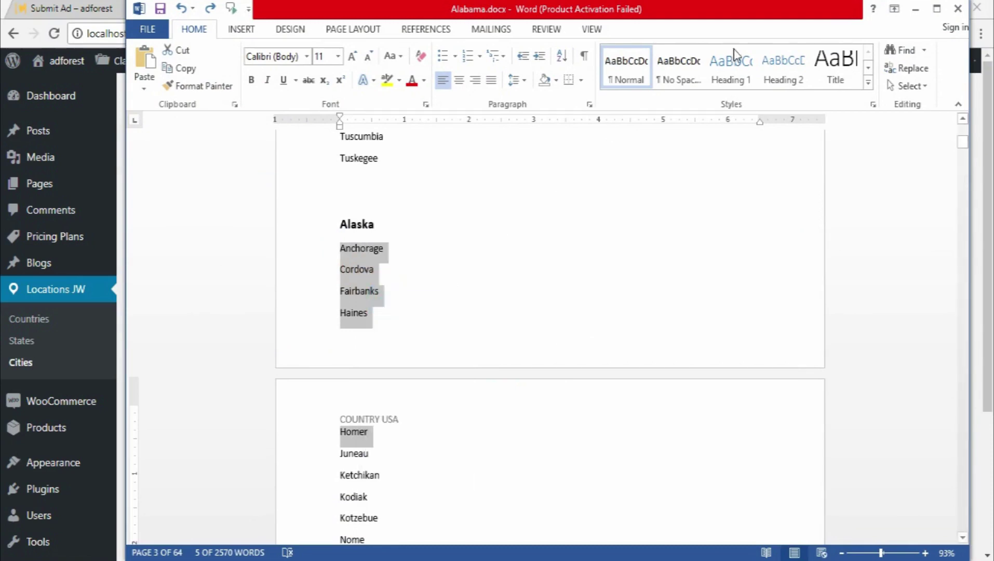
left_click(914, 9)
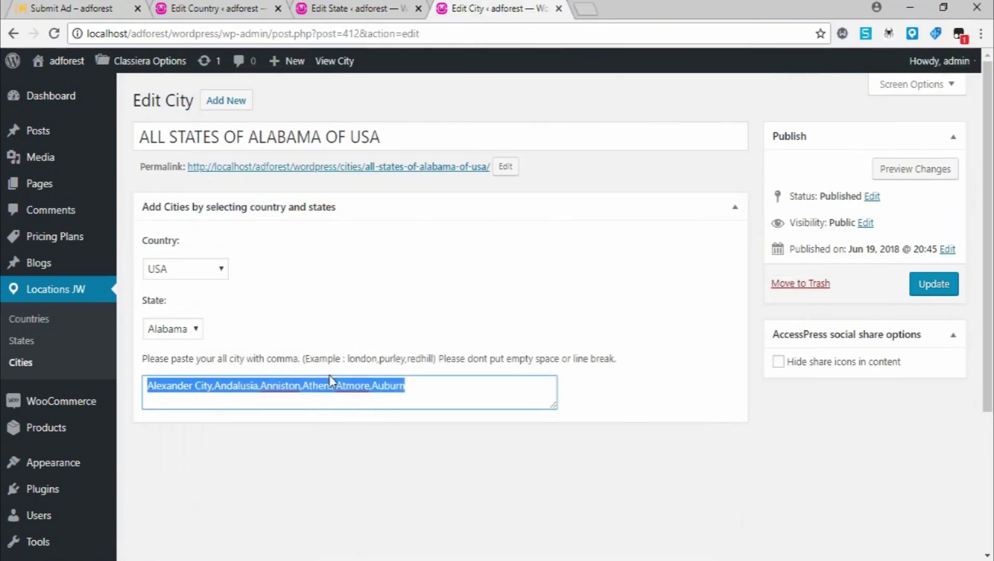
- Open a blank new city entry in a separate browser tab, keeping the Alabama entry open
right_click(218, 104)
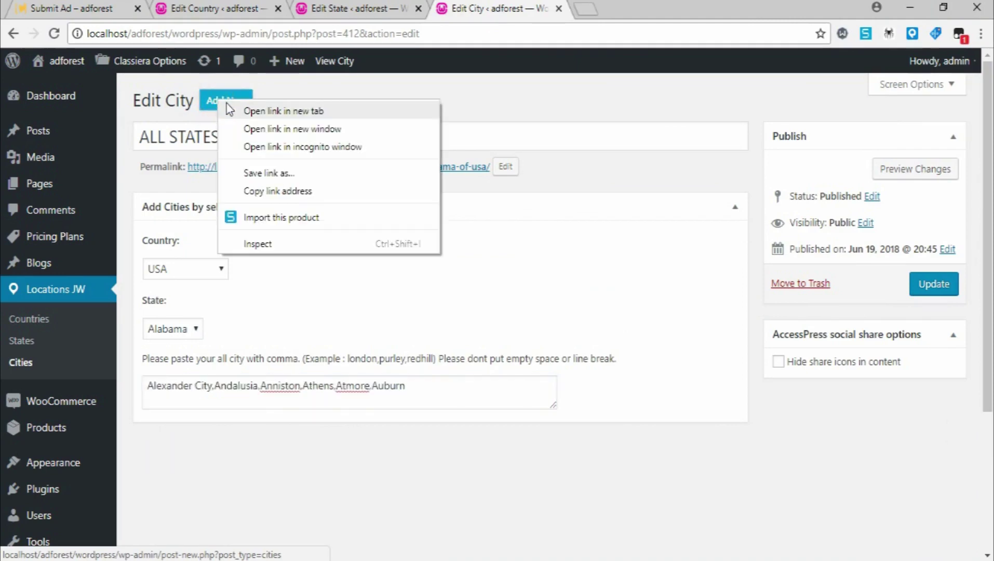
left_click(255, 110)
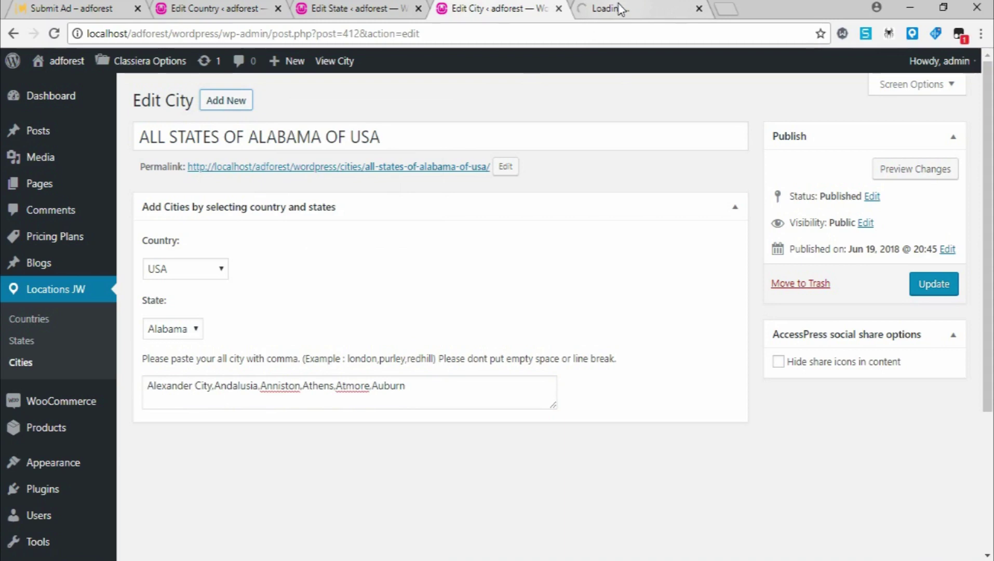
left_click(619, 8)
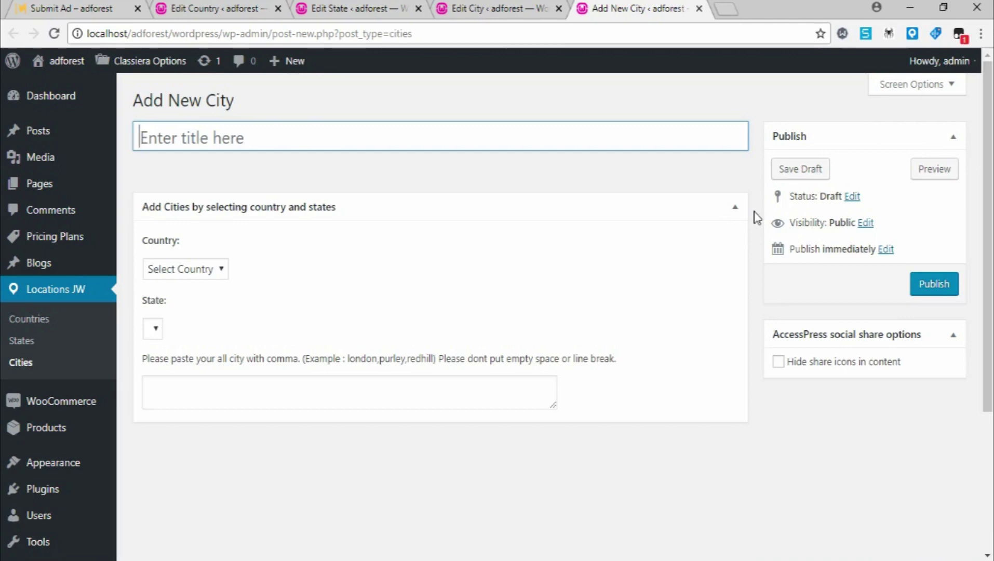
- Set the new city entry's country to USA and its state to Alaska
left_click_drag(140, 133, 251, 138)
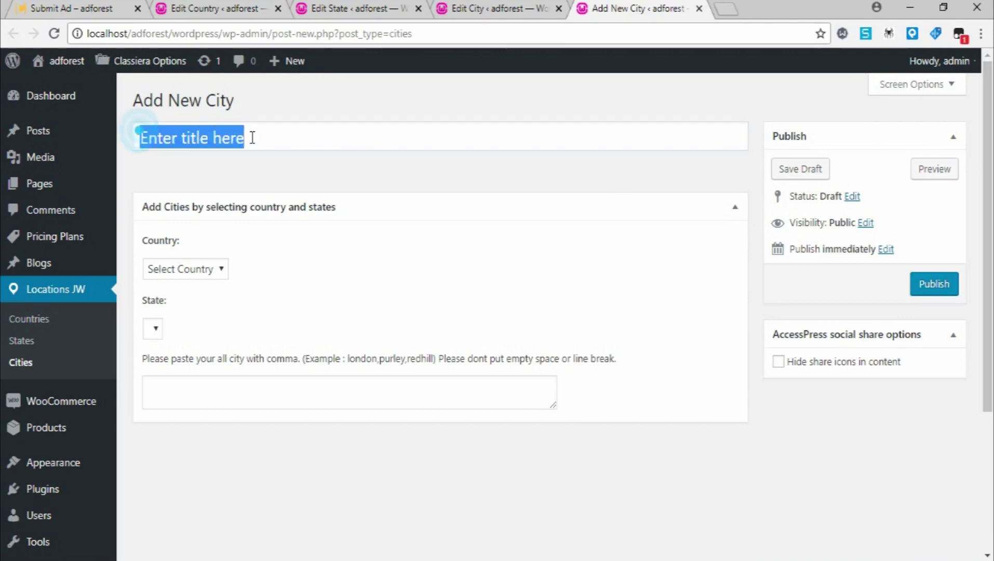
left_click(218, 270)
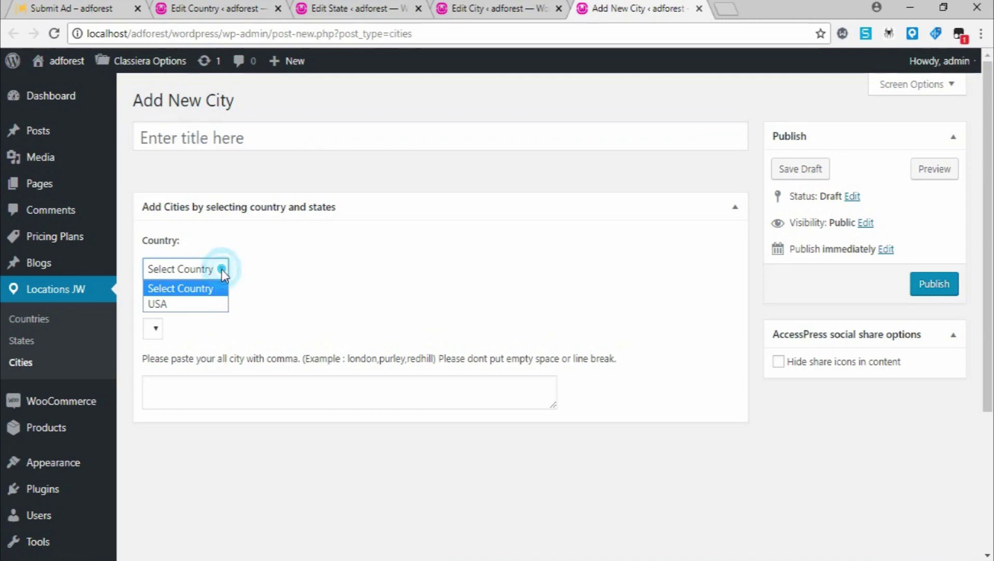
left_click(202, 303)
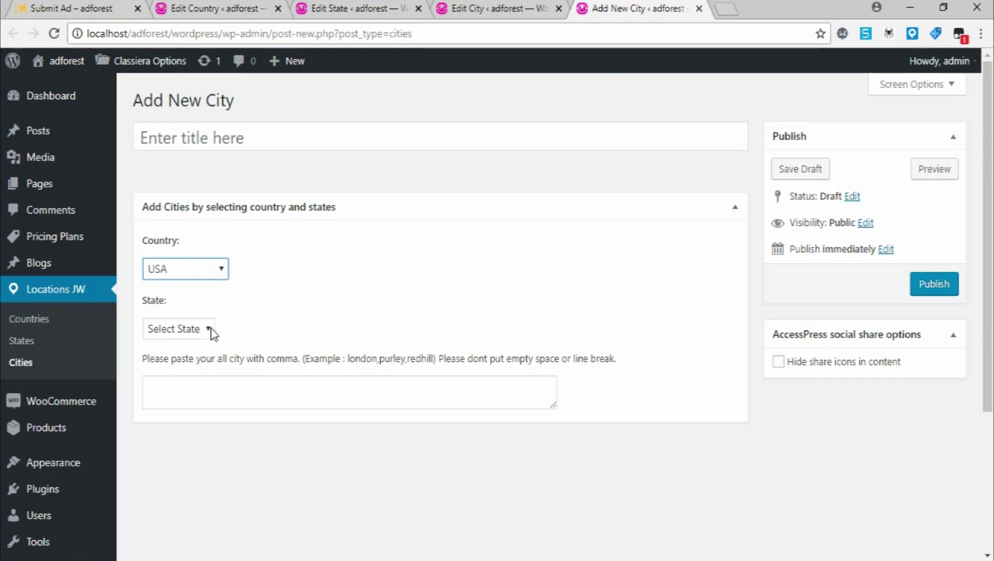
left_click(211, 331)
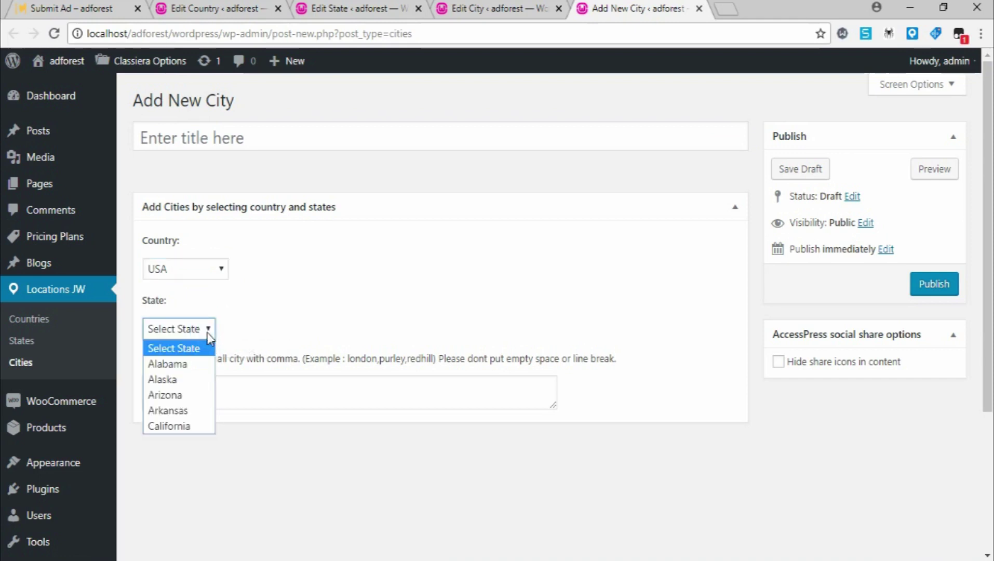
left_click(185, 379)
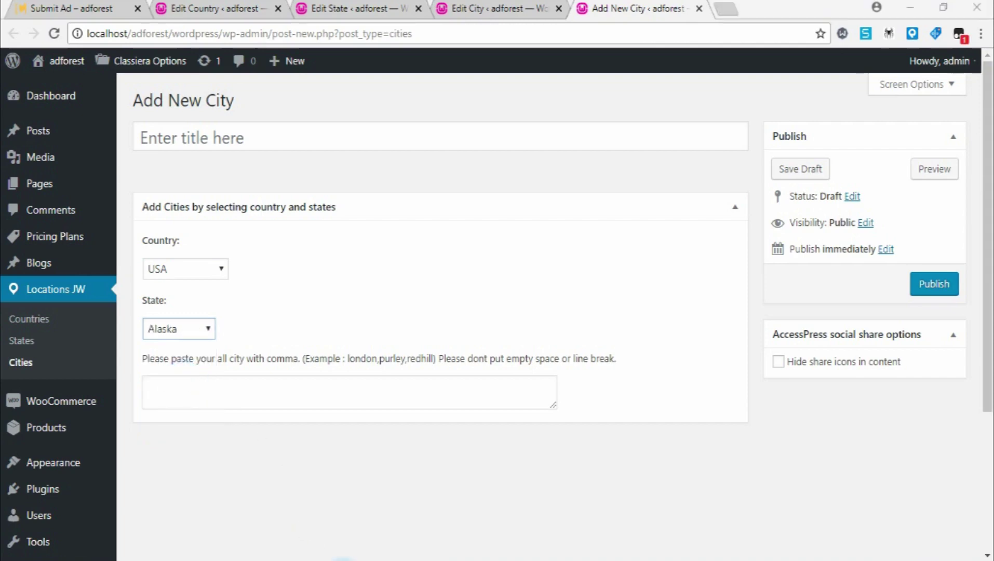
- Paste the copied Alaska cities into the new entry's city text area and enlarge it to show the whole list
key("alt+Tab")
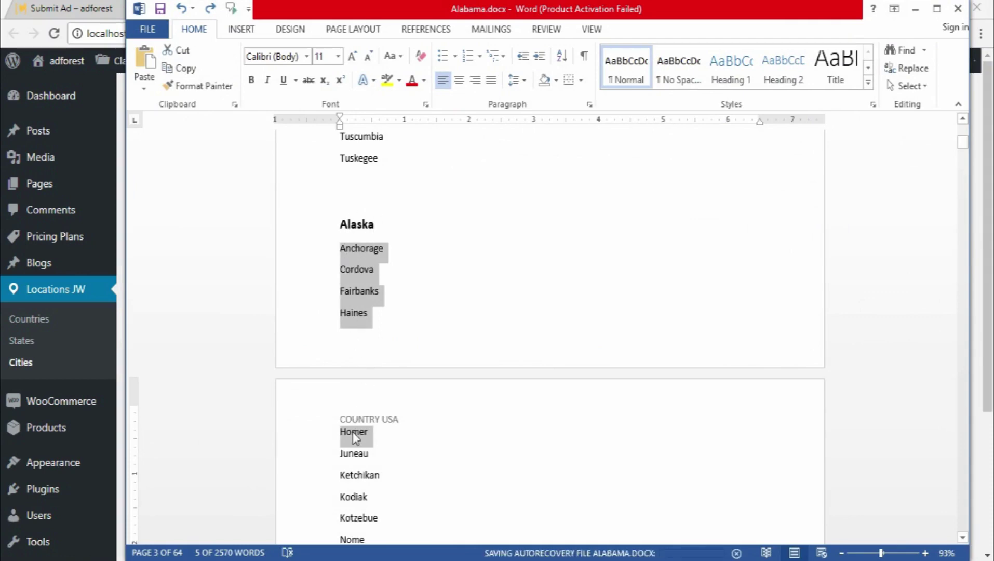
left_click(917, 10)
right_click(183, 382)
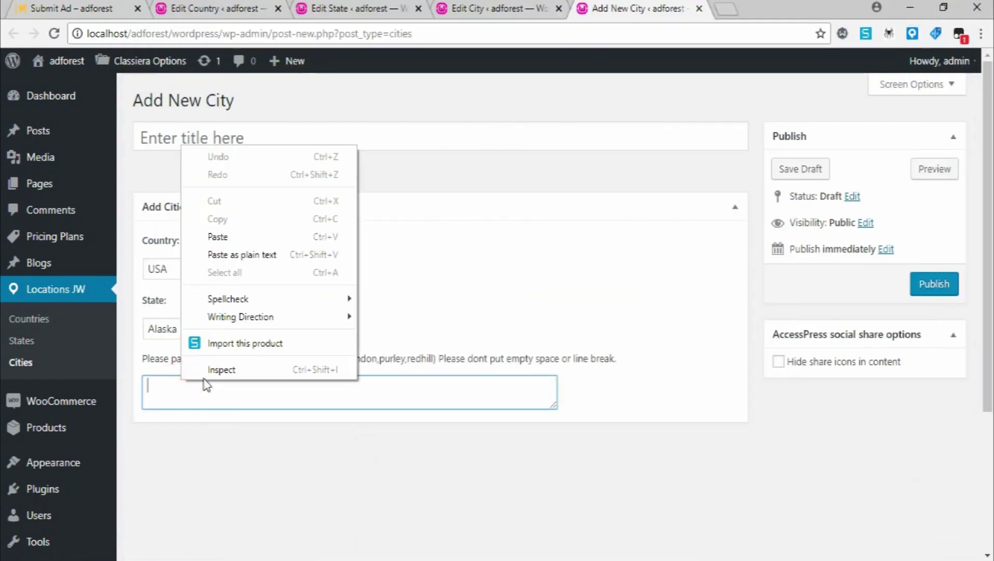
left_click(247, 237)
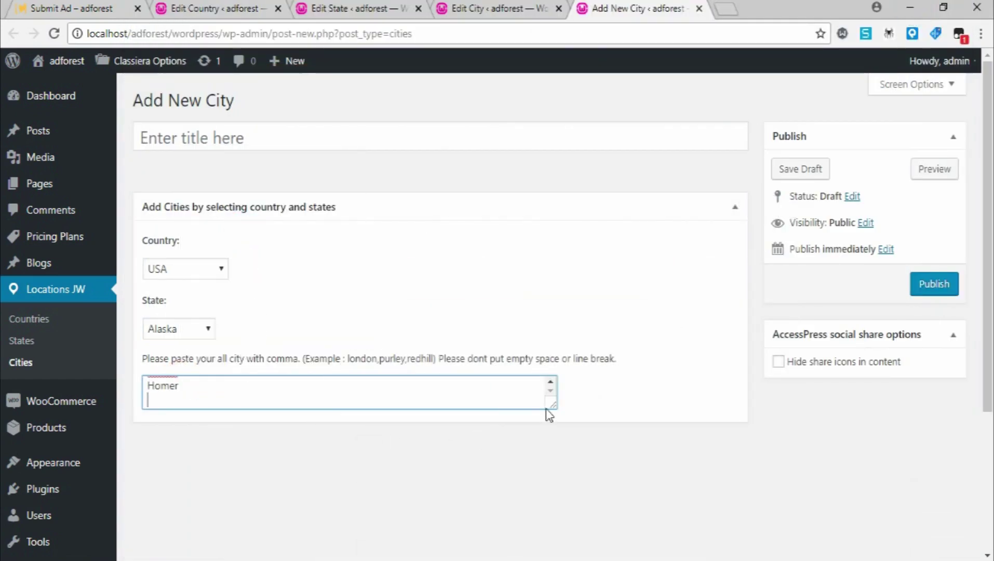
left_click_drag(550, 408, 554, 526)
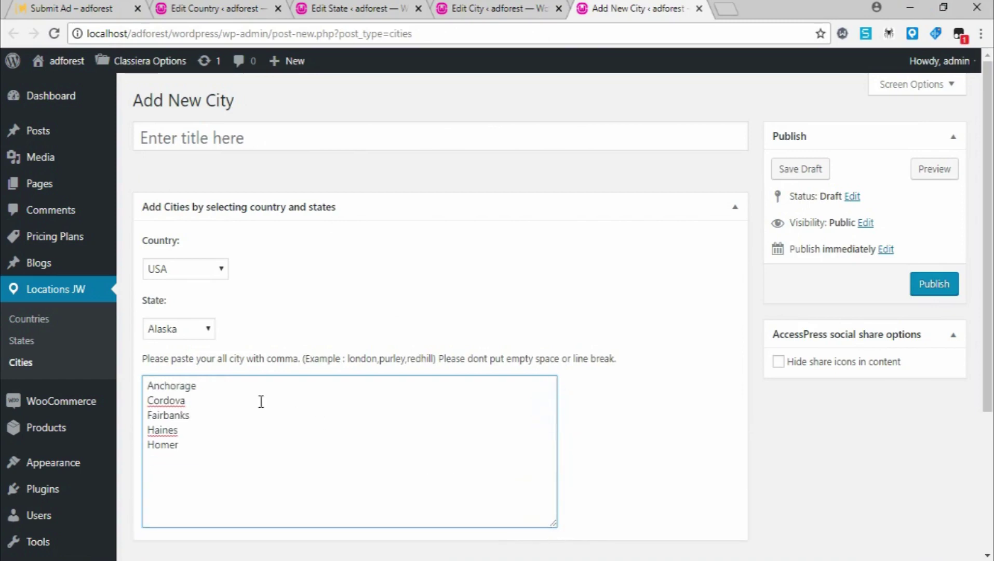
- Join the pasted Alaska cities into one comma-separated line without breaks: Anchorage,Cordova,Fairbanks,Haines,Homer
left_click(201, 389)
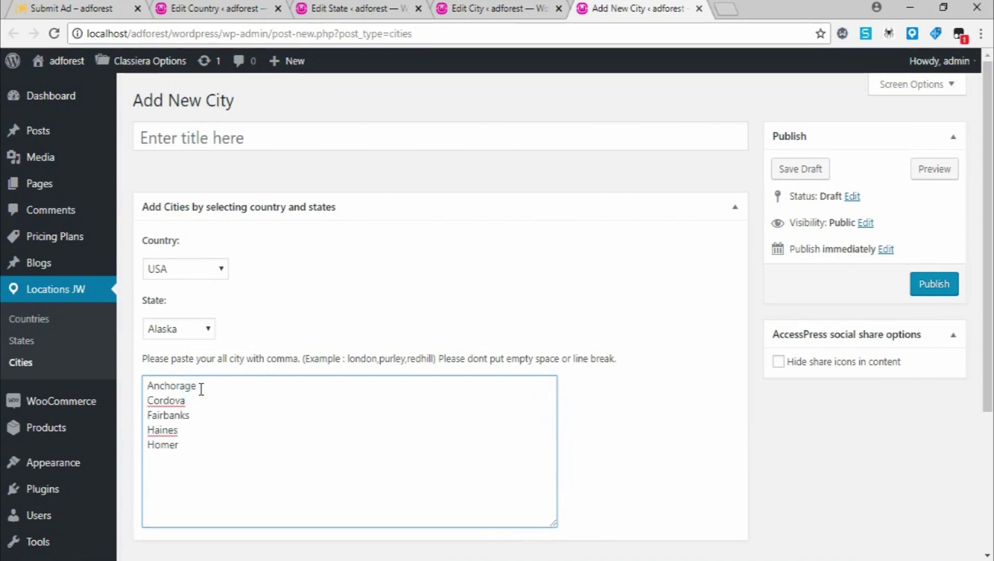
type(",")
key("Delete")
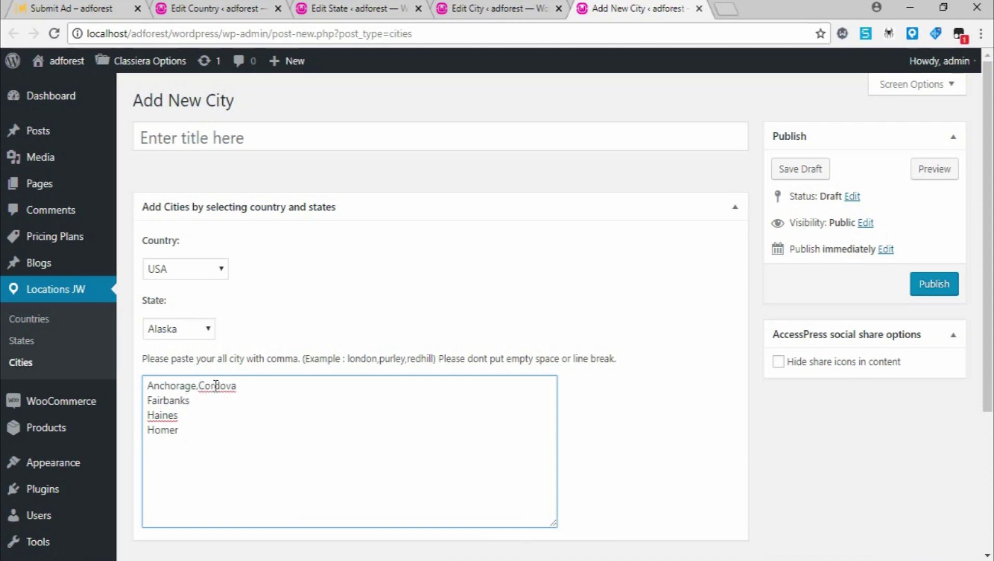
left_click(257, 390)
key("Delete")
left_click(284, 390)
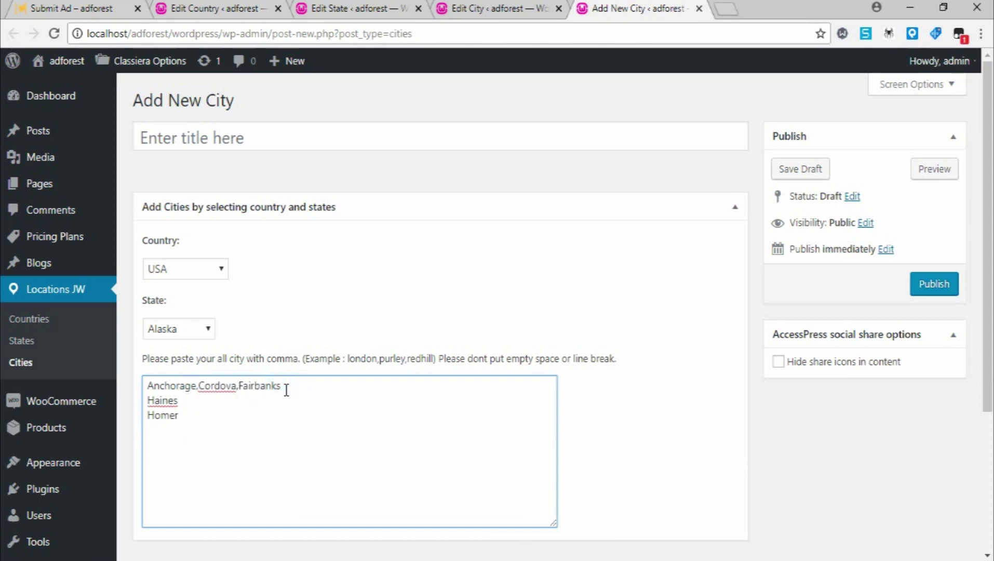
key("Delete")
left_click(317, 389)
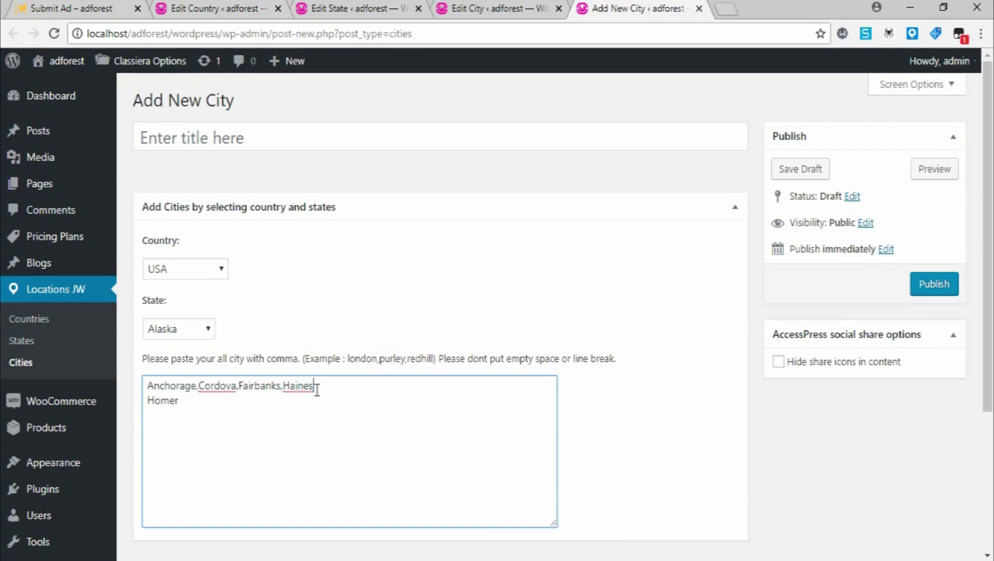
key("Delete")
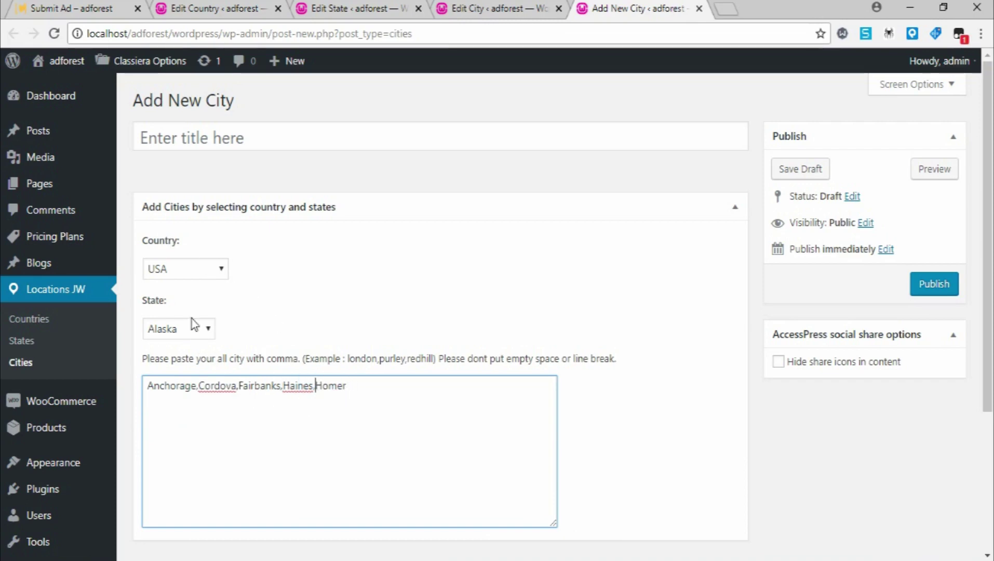
- Title the city entry ALL STATES OF ALASKA OF USA and publish it
left_click(175, 137)
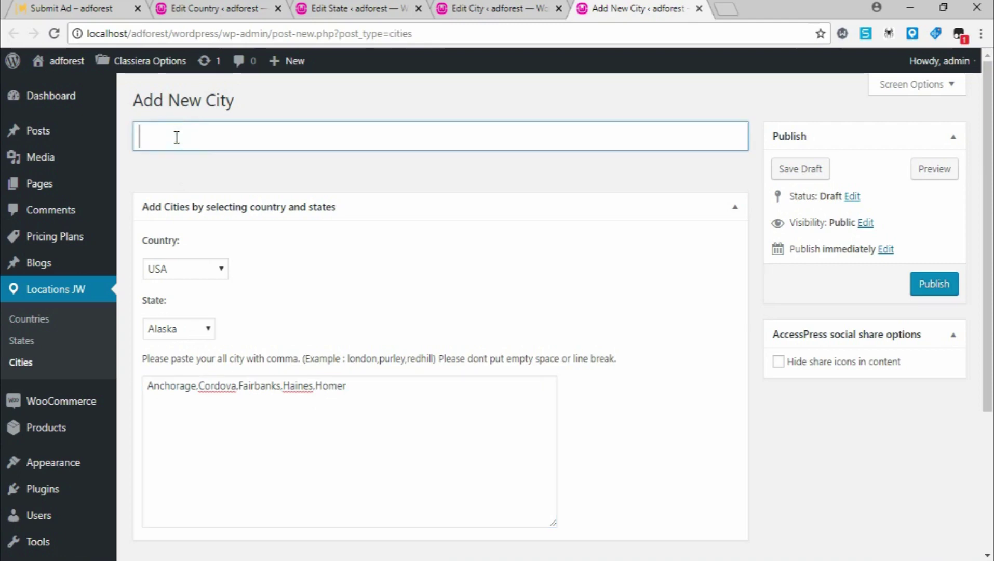
type("ALL STATES ")
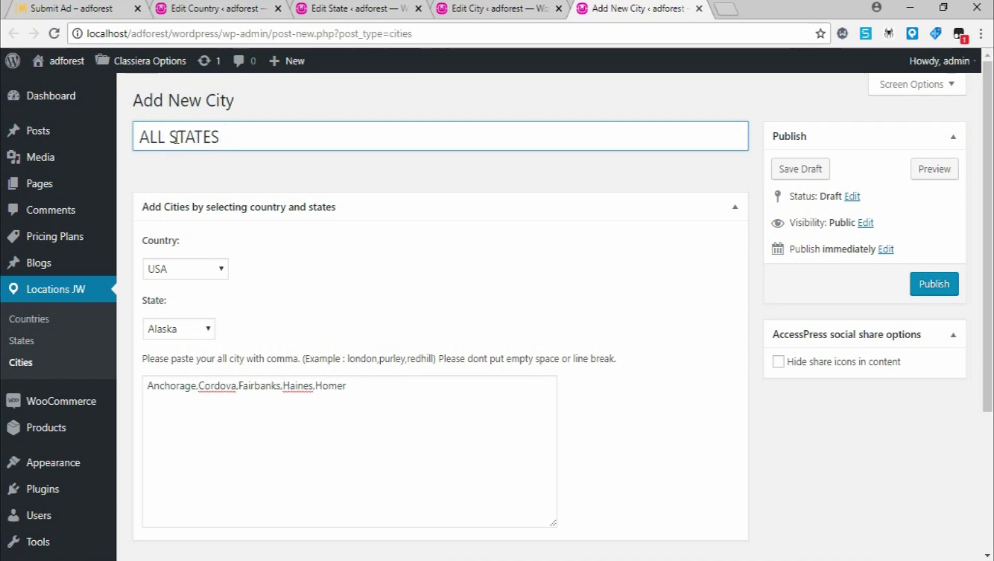
type("OF")
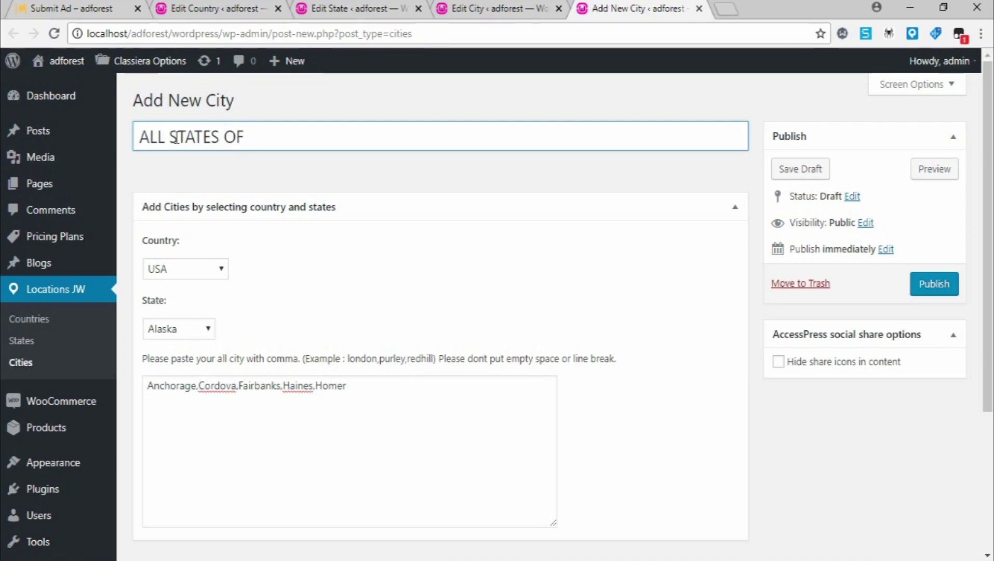
type(" ALASKA ")
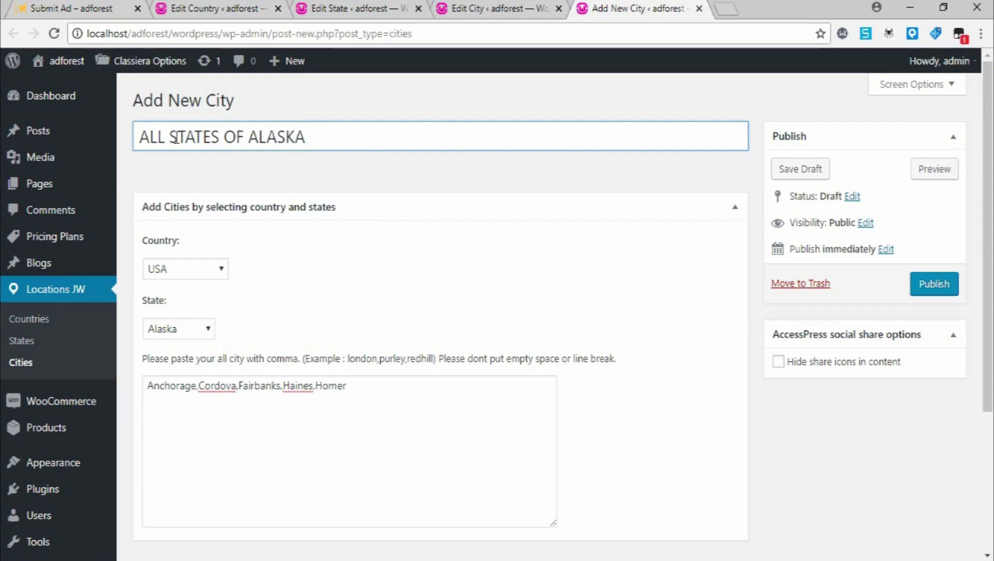
type("OF USA")
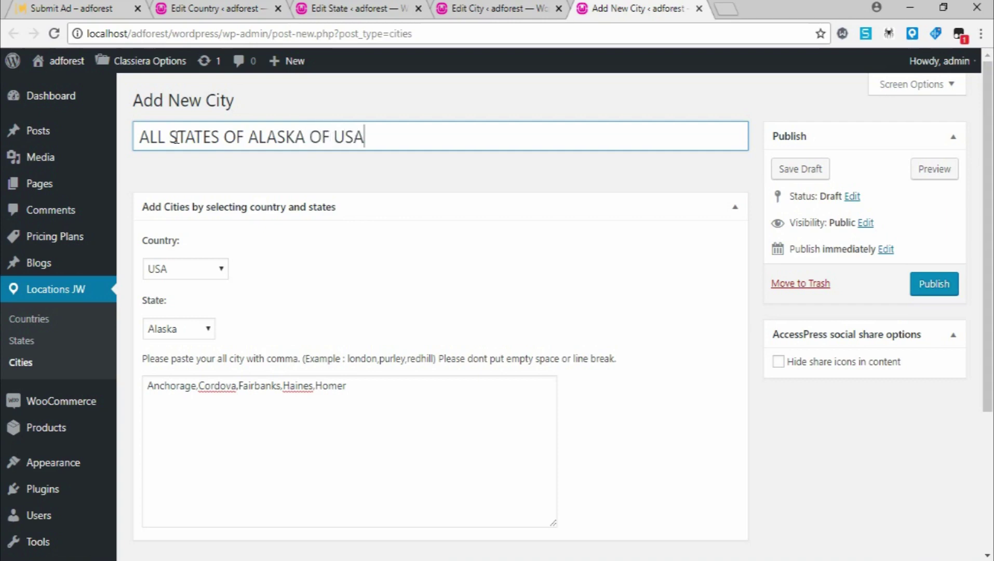
left_click(929, 285)
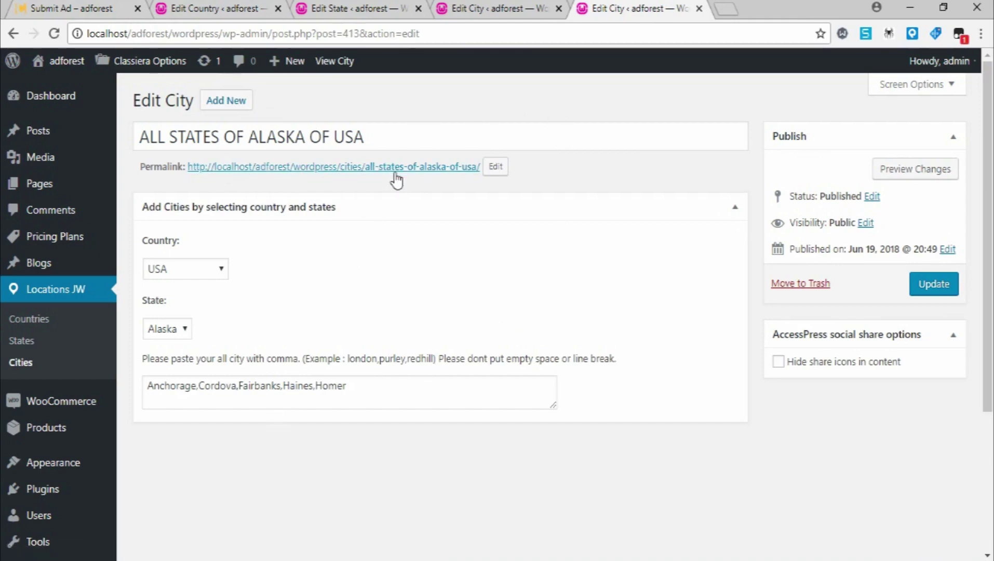
- Reselect Alaska as the state in the Submit Ad form's location section and check which cities are offered
left_click(52, 6)
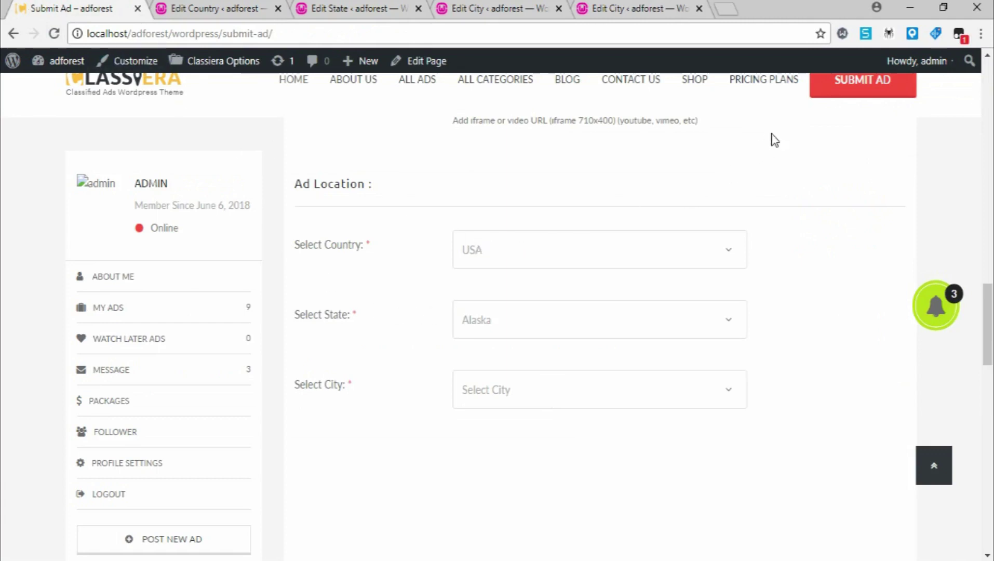
left_click(540, 381)
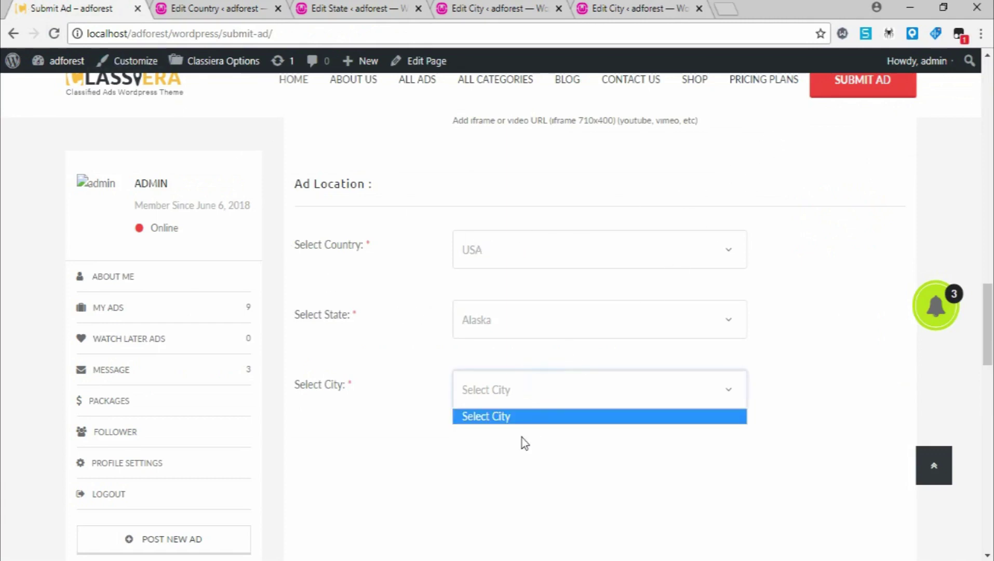
left_click(565, 317)
left_click(542, 351)
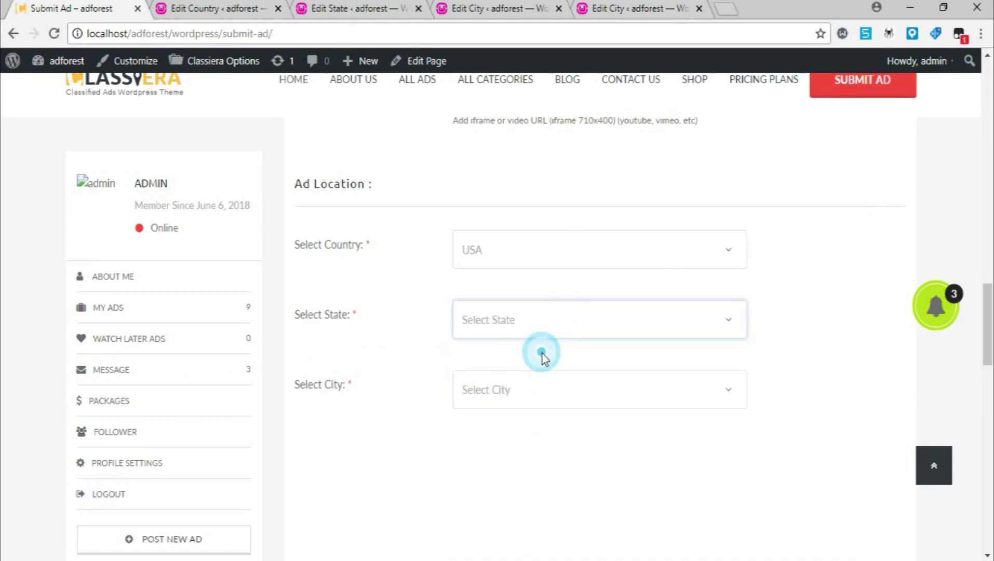
left_click(550, 317)
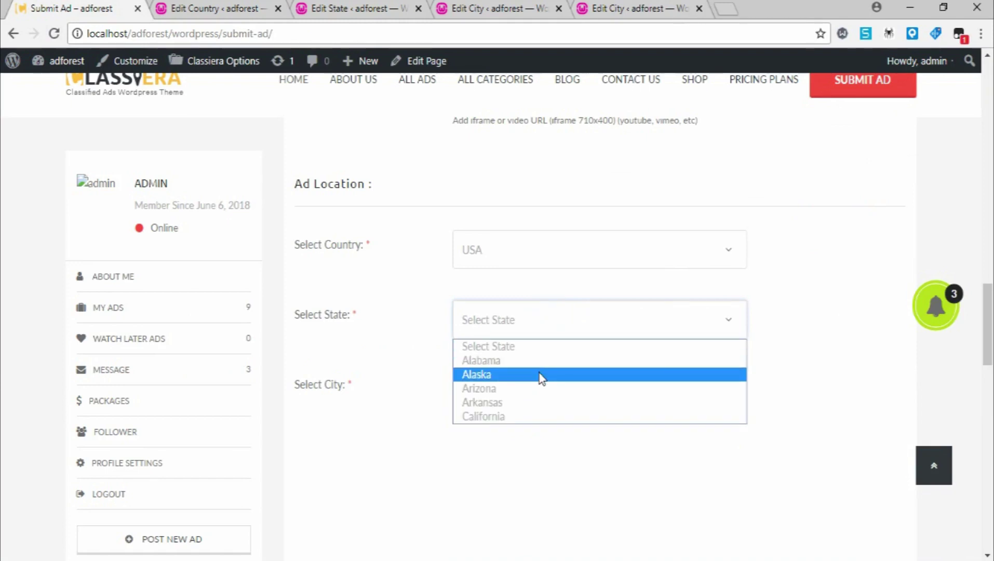
left_click(540, 375)
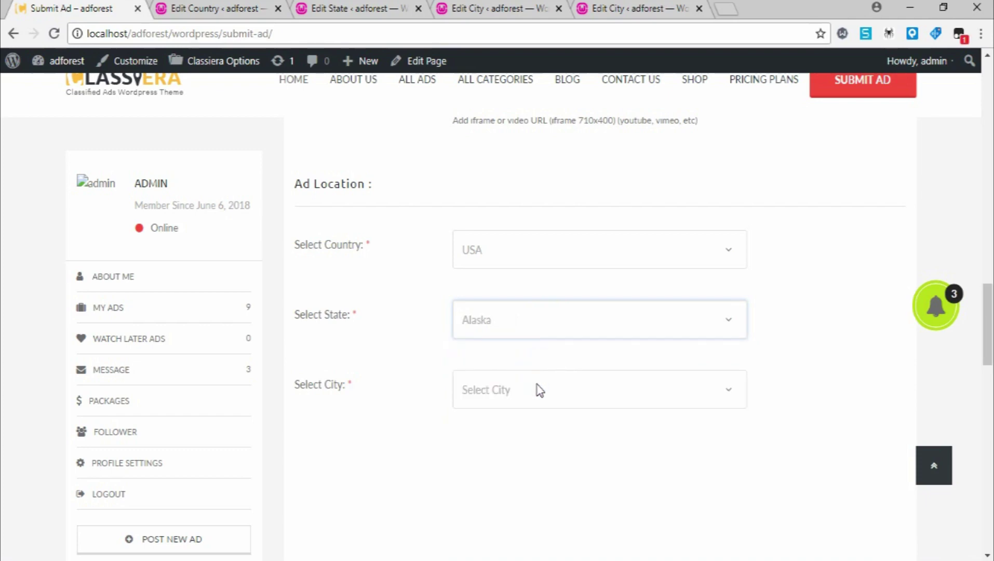
left_click(521, 395)
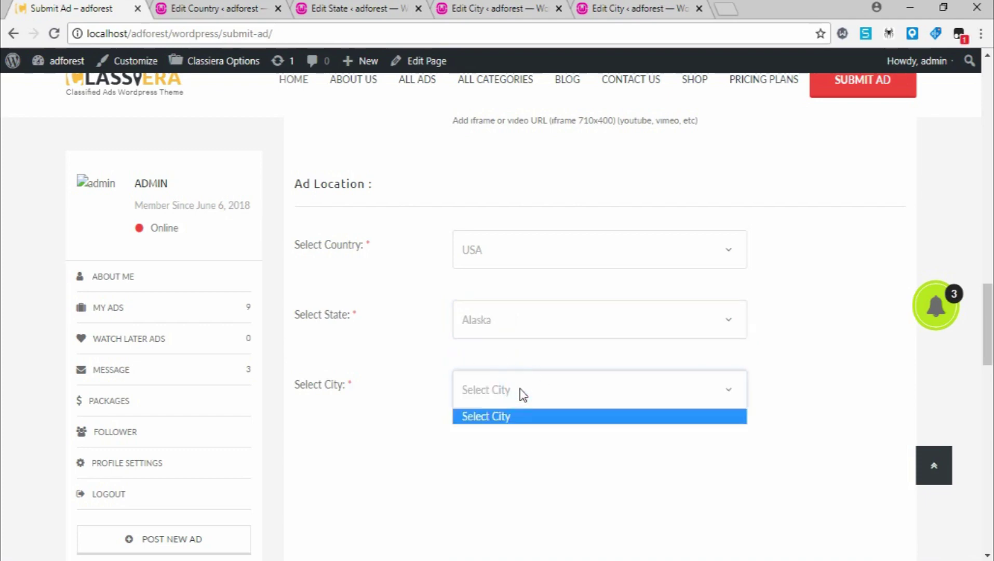
left_click(545, 351)
left_click(537, 392)
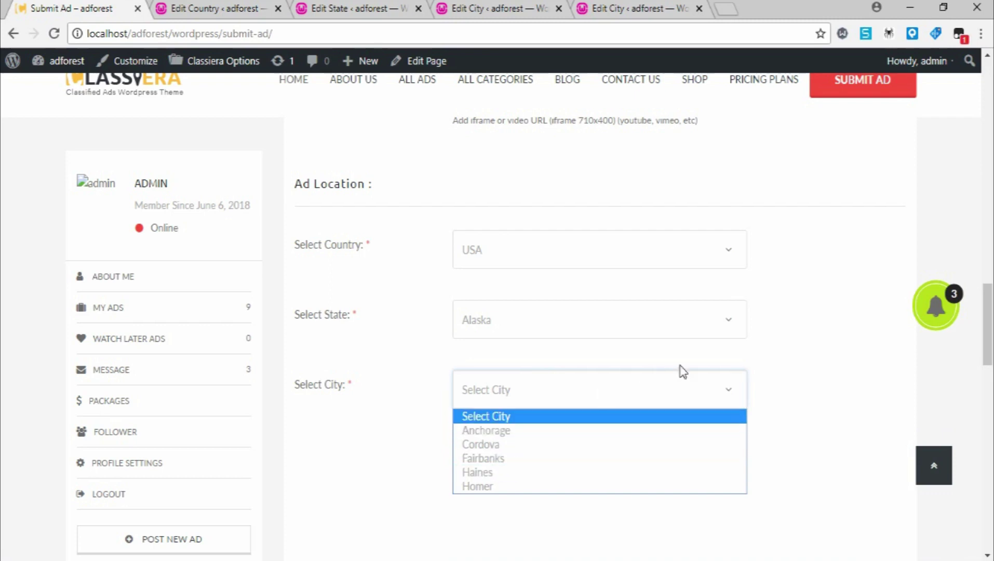
left_click(778, 336)
- Choose Arizona as the ad's state in the Submit Ad form and check which cities are offered
left_click(547, 319)
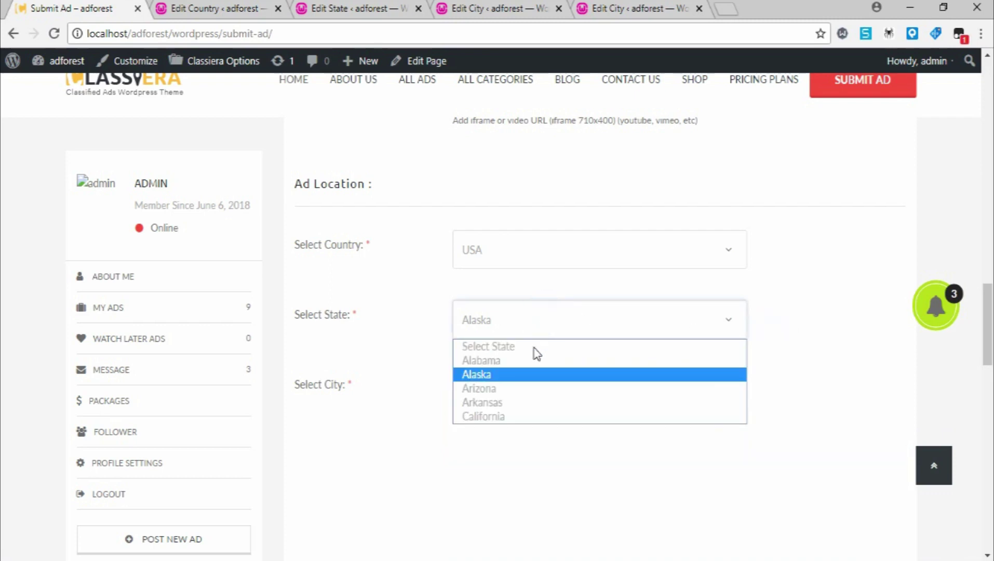
left_click(527, 389)
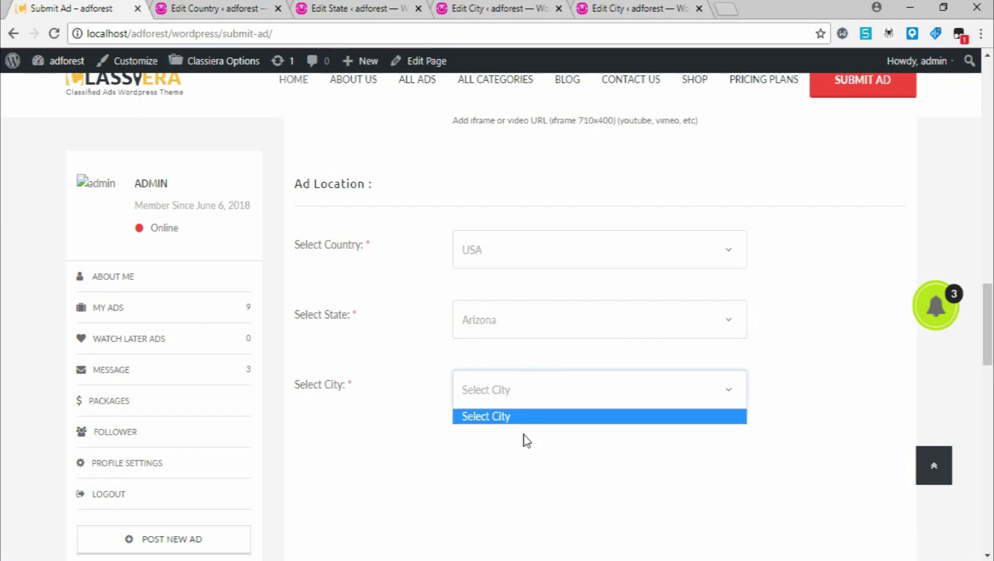
left_click(516, 419)
left_click(522, 394)
left_click(514, 419)
left_click(517, 391)
left_click(516, 394)
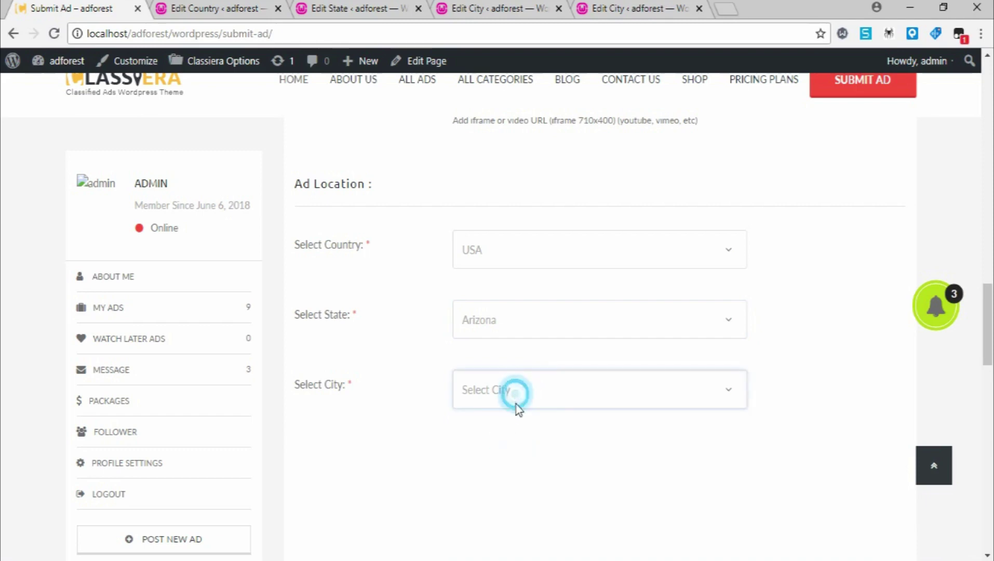
left_click(532, 398)
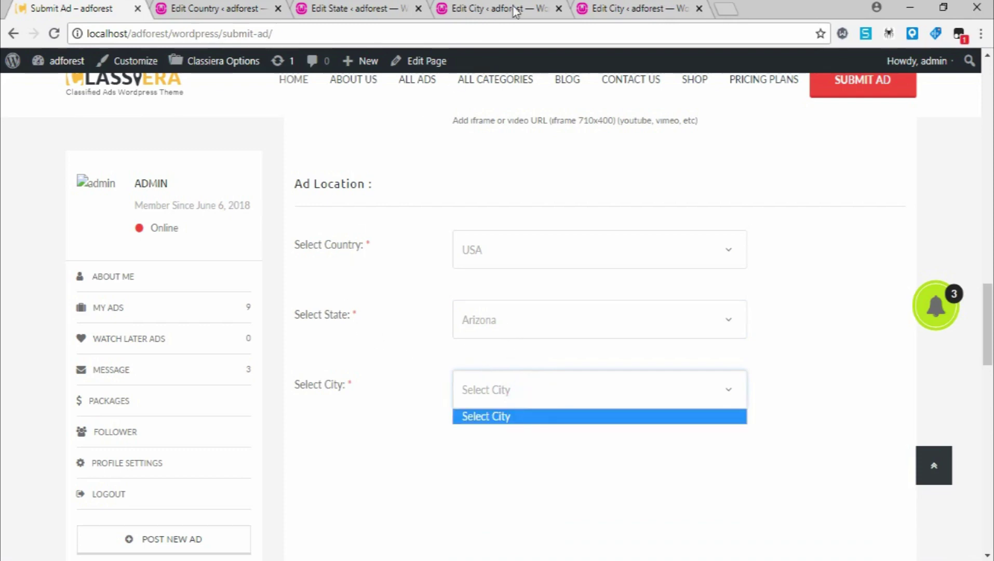
- Return to the published Alabama city entry and start a blank new city entry from it
left_click(610, 9)
left_click(516, 6)
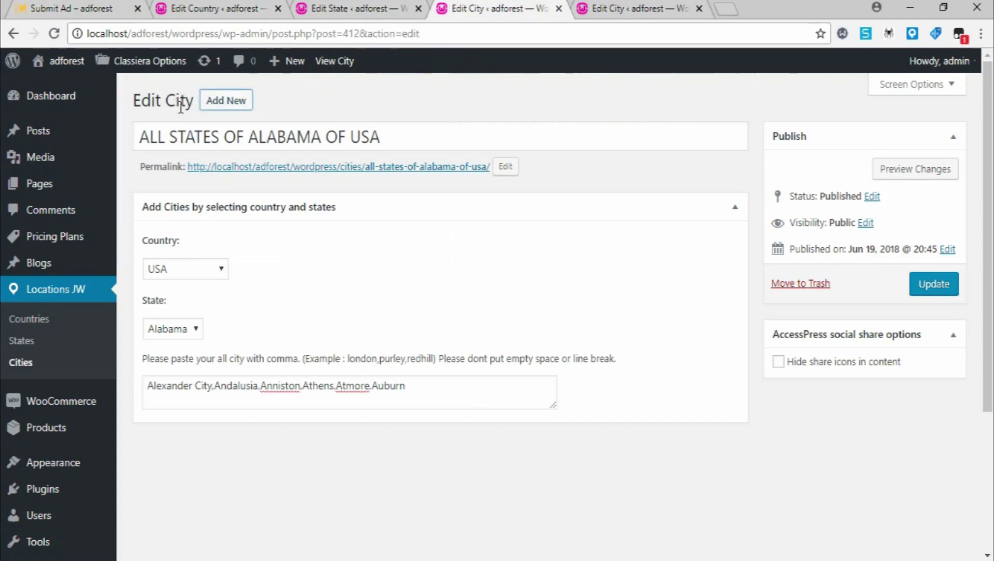
left_click(229, 105)
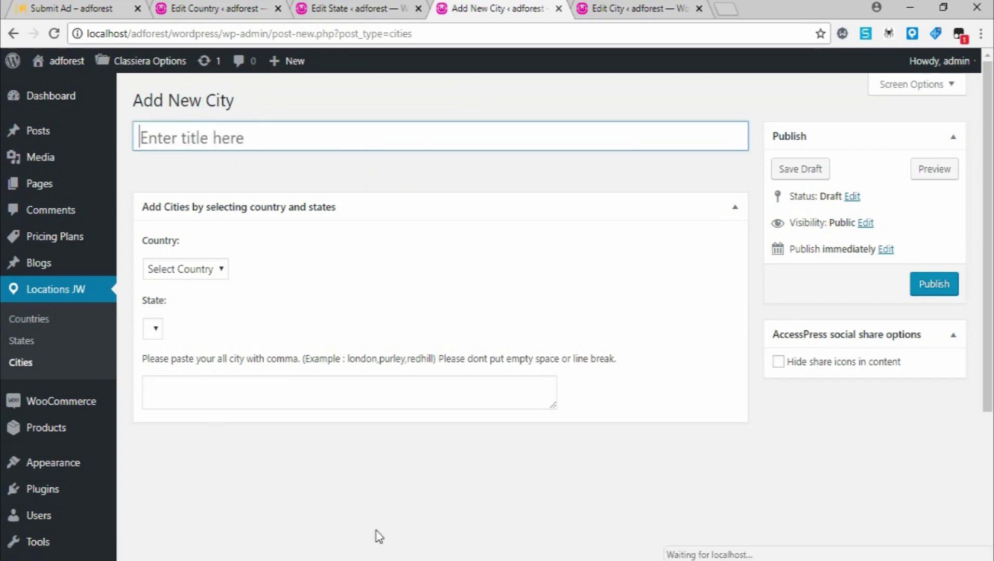
- Copy the Arizona cities Ajo, Avondale, Bisbee, Casa Grande, Chandler and Clifton from the Alabama.docx document in Word
left_click(355, 547)
scroll(398, 448, "down", 8)
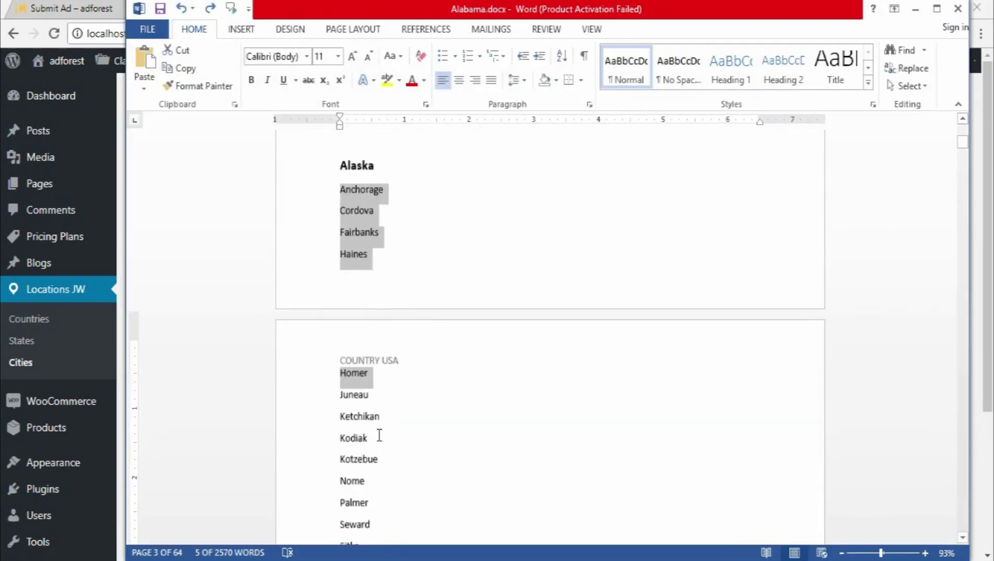
left_click(343, 266)
left_click_drag(342, 267, 390, 268)
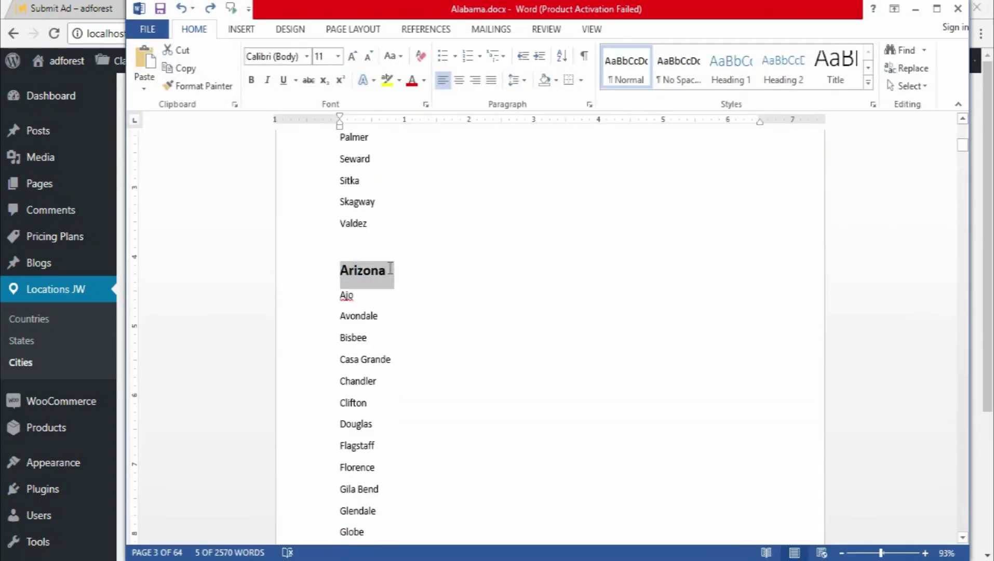
scroll(406, 276, "down", 1)
left_click(336, 230)
left_click_drag(337, 230, 382, 344)
right_click(346, 275)
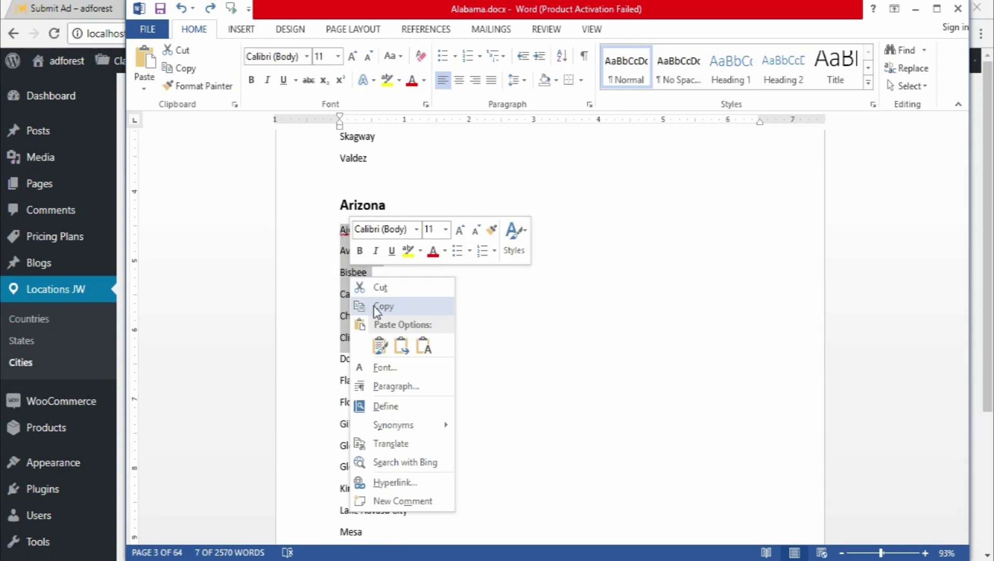
left_click(379, 307)
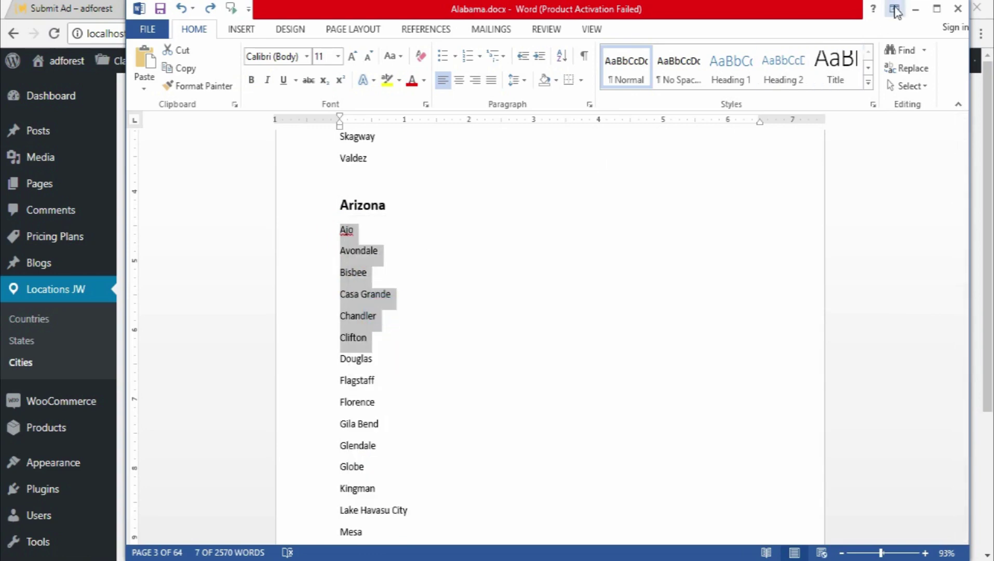
left_click(915, 8)
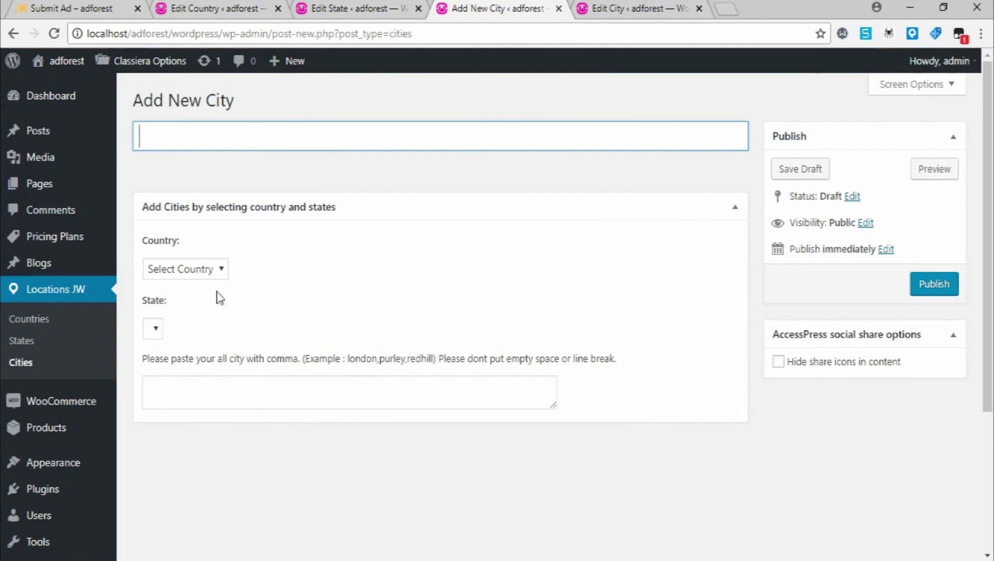
- Set the new city entry's country to USA and its state to Arizona
left_click(220, 268)
left_click(205, 306)
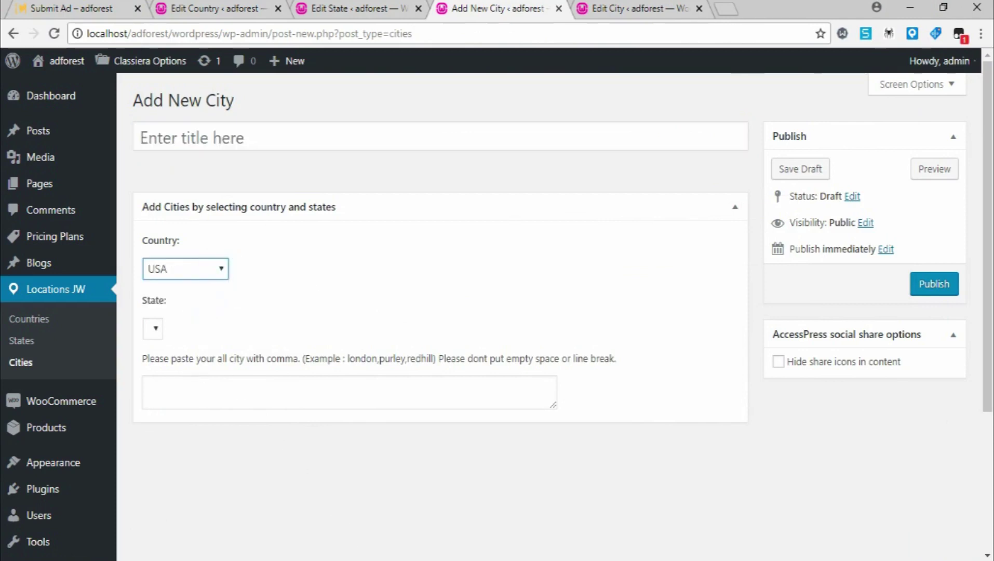
key("alt+Tab")
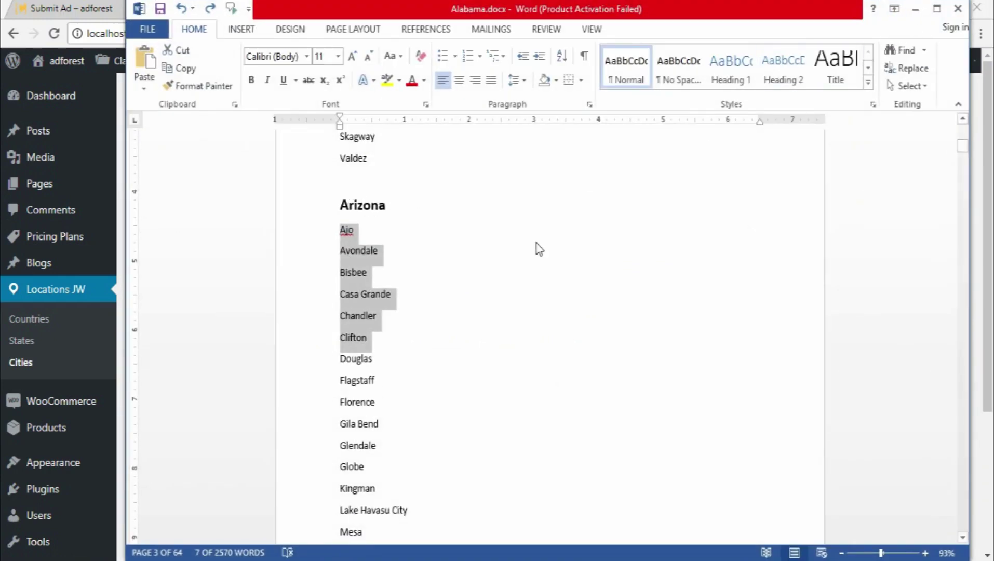
left_click(915, 16)
left_click(205, 327)
left_click(188, 394)
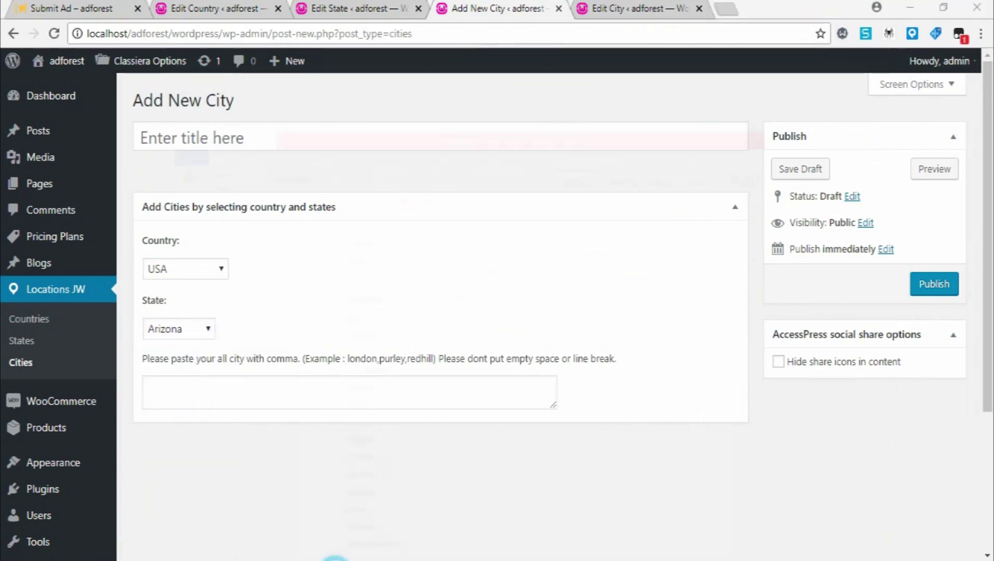
- Copy the still-selected Arizona cities in the Word document again and return to the new city entry in the browser
left_click(333, 555)
right_click(351, 258)
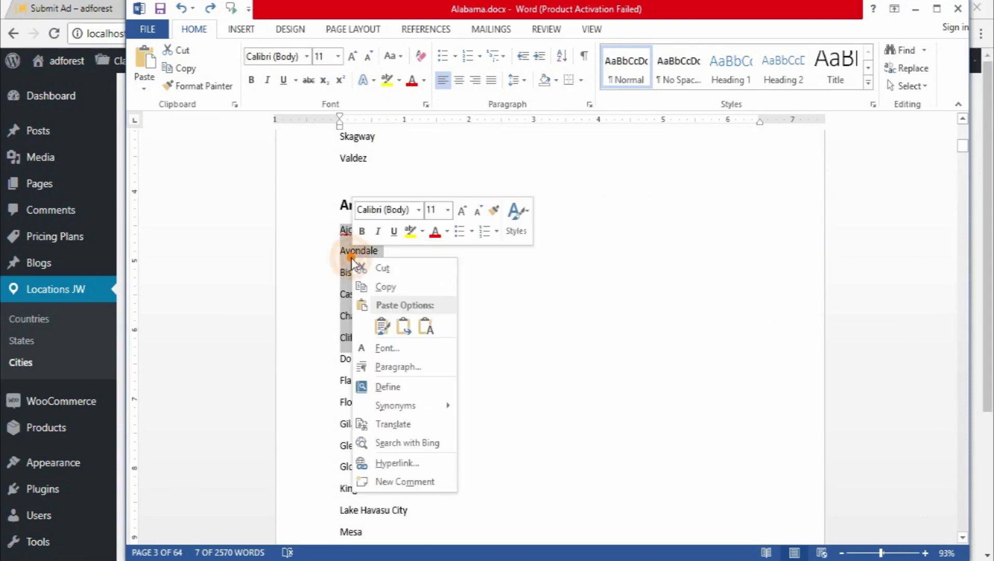
left_click(384, 287)
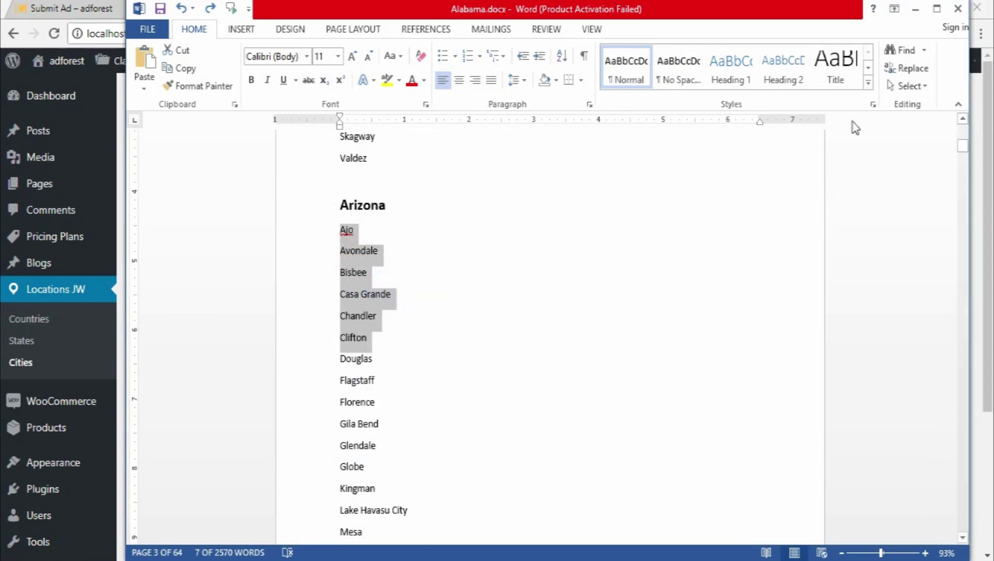
left_click(914, 11)
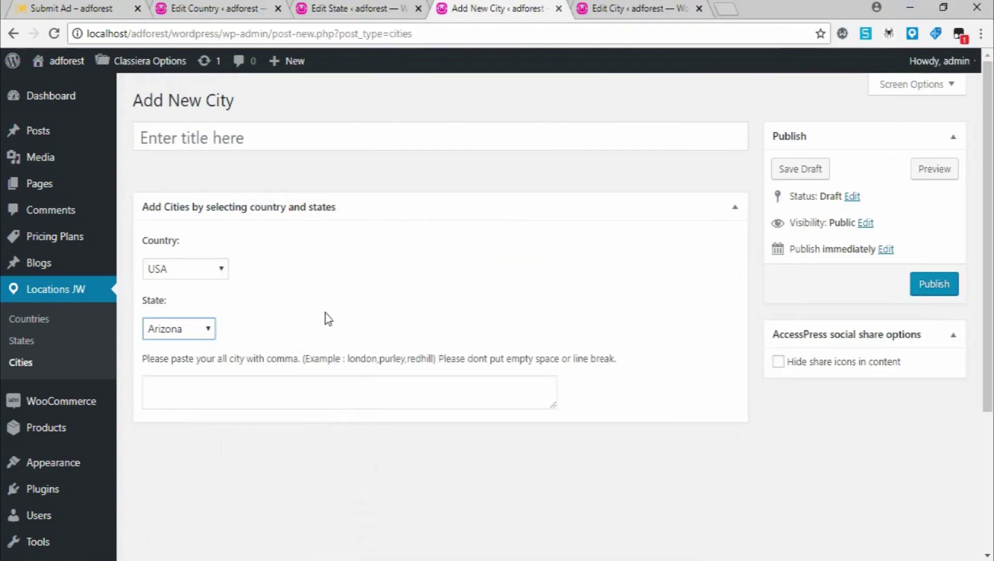
- Paste the copied Arizona cities into the new city entry's city box and enlarge the box to show the whole list
right_click(220, 394)
left_click(263, 252)
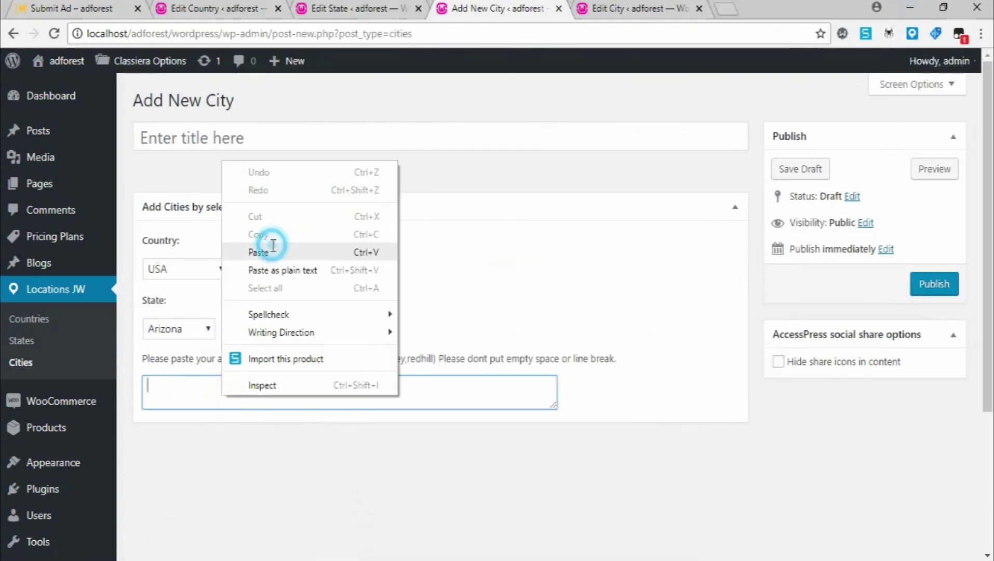
left_click_drag(554, 411, 554, 560)
- Join the pasted cities into one comma-separated line, Ajo,Avondale,Bisbee,Casa Grande,Chandler,Clifton, and publish the entry
left_click(166, 386)
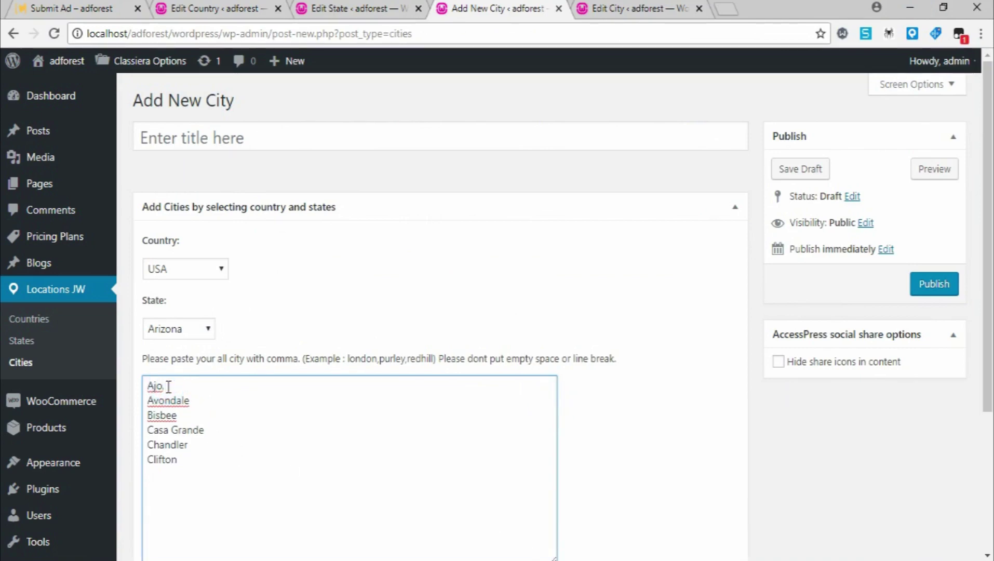
key("Delete")
left_click(220, 387)
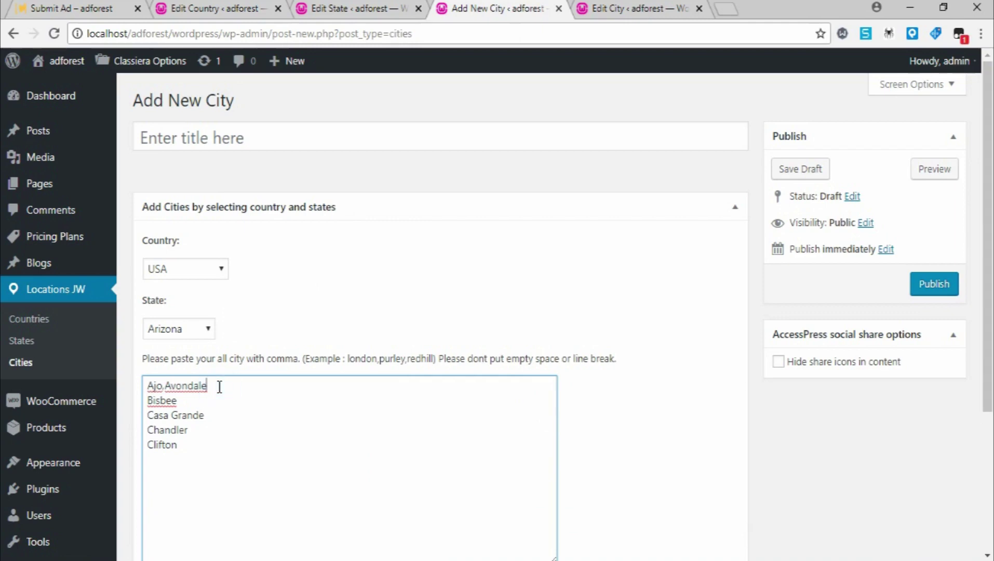
key("Delete")
left_click(241, 389)
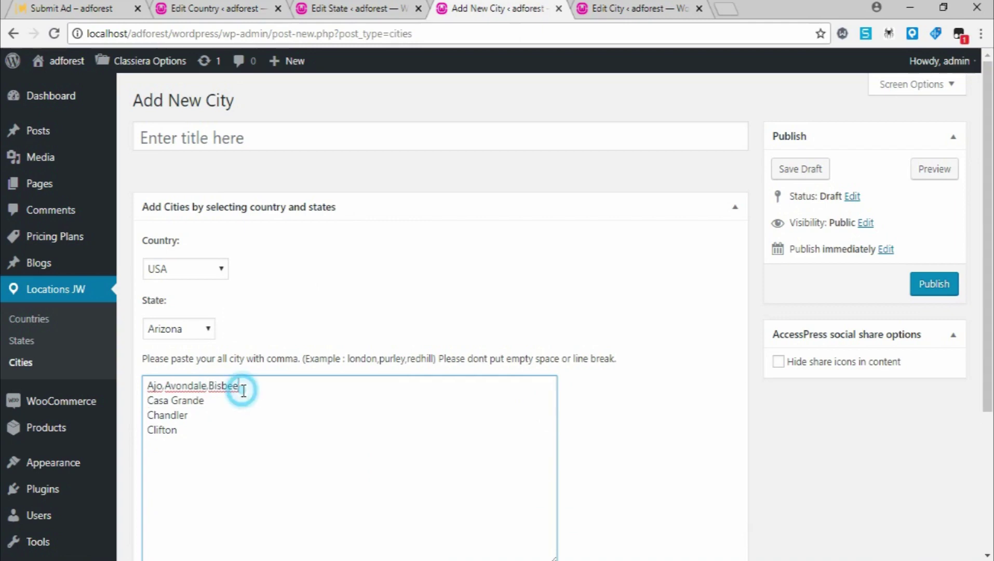
key("Delete")
left_click(298, 390)
key("Delete")
left_click(343, 385)
key("Delete")
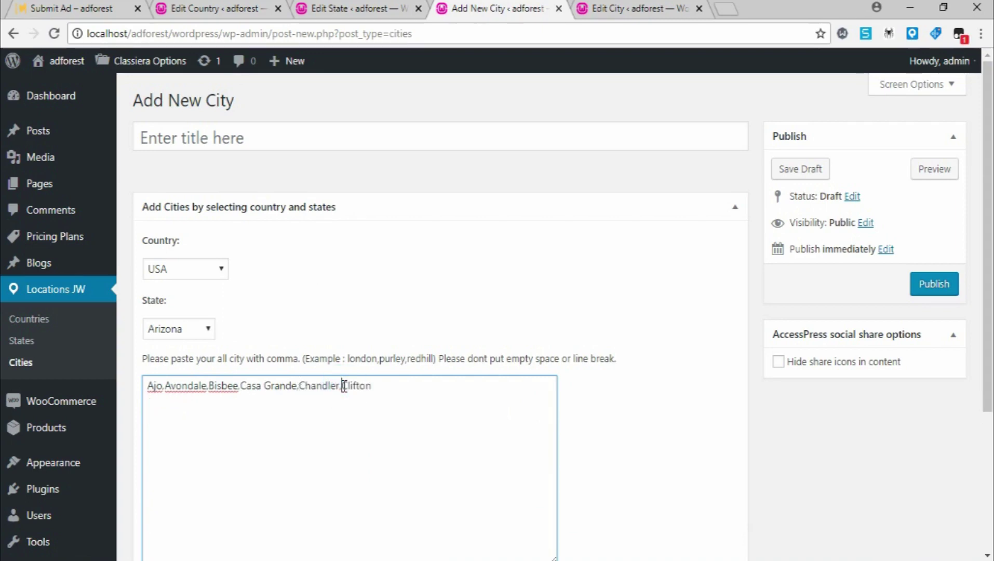
left_click(919, 285)
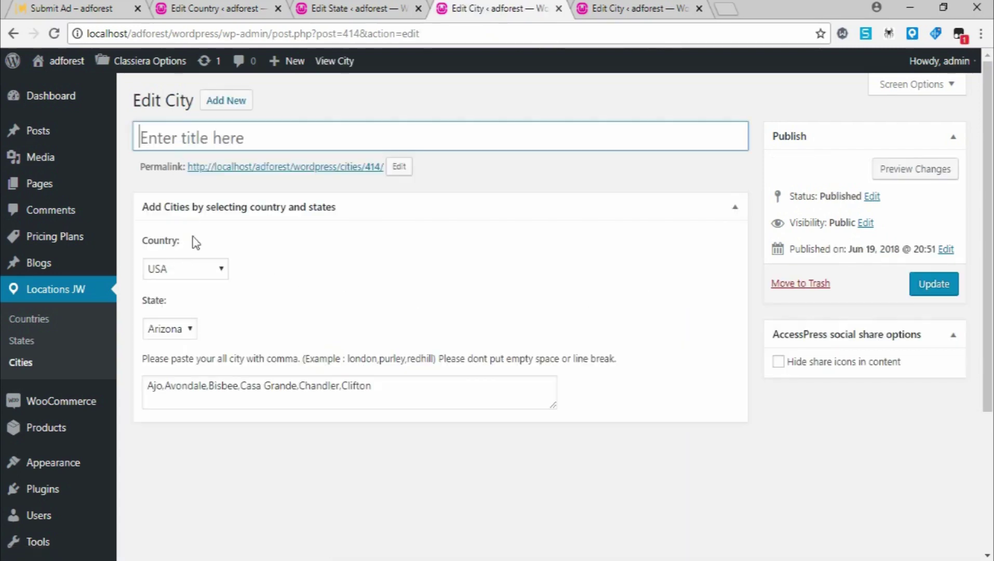
- Title the Arizona city entry ALL CITIES OF ARIZONA OF USA and update it
left_click(193, 134)
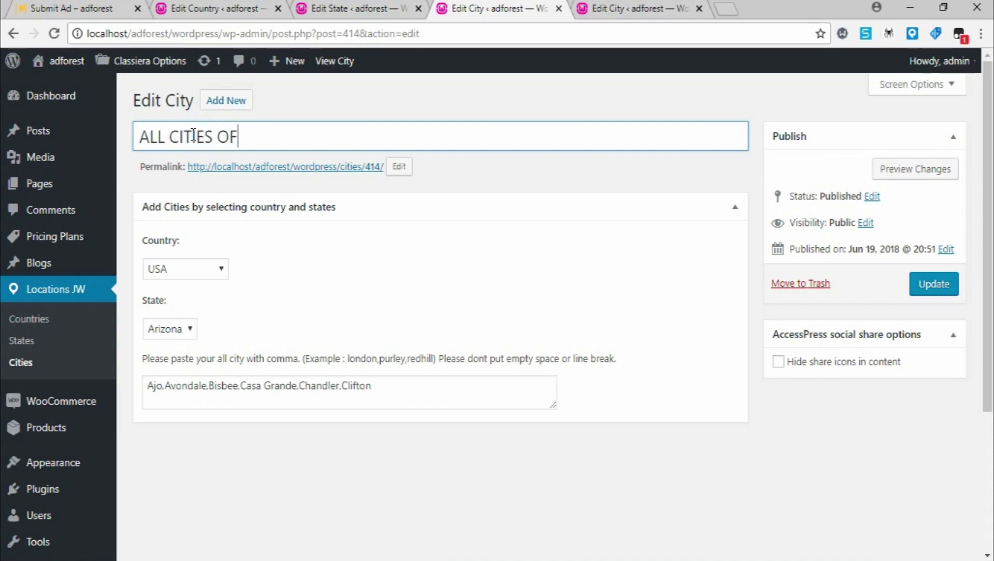
type("ALL CITIES OF ARIZO")
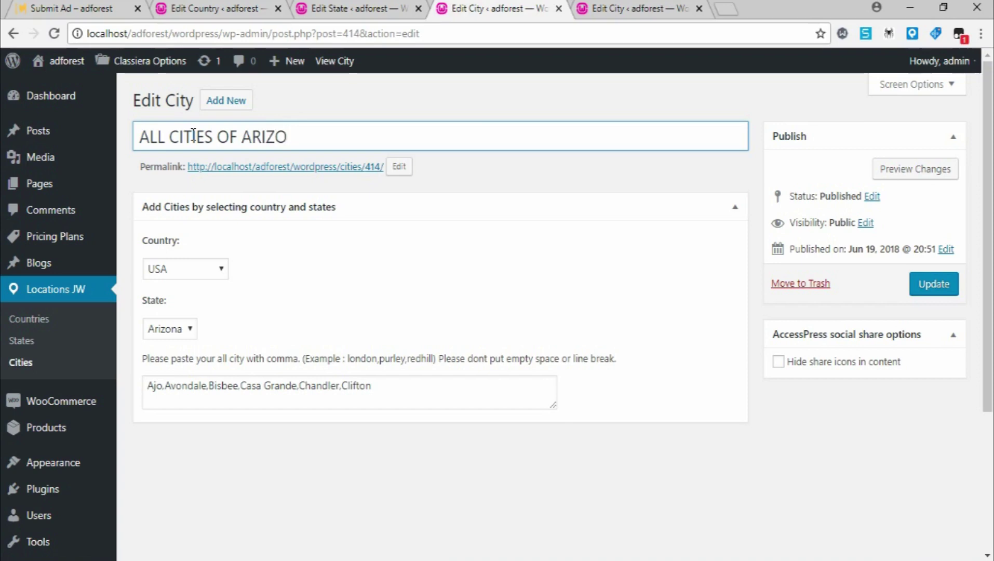
type("NA OF USA")
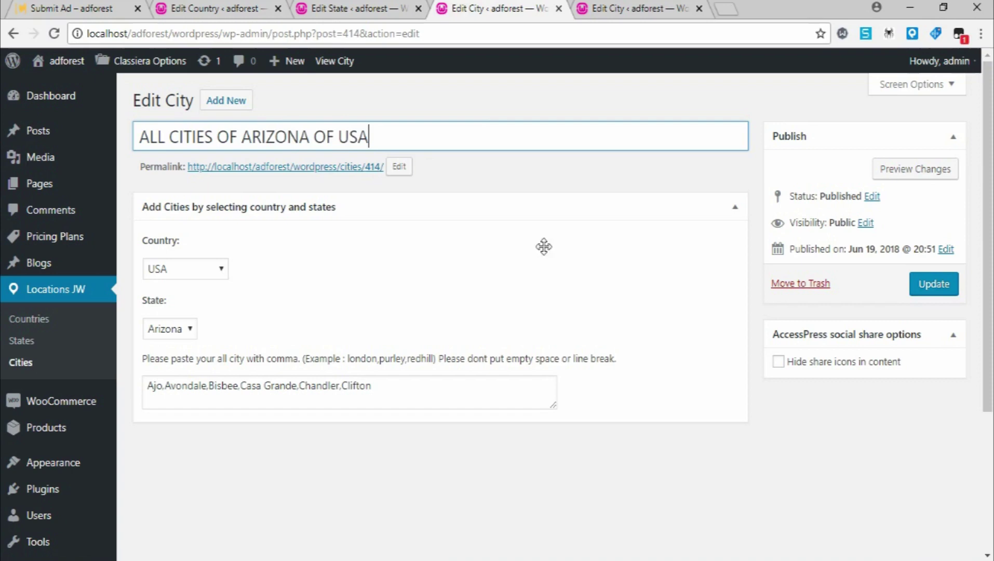
left_click(933, 287)
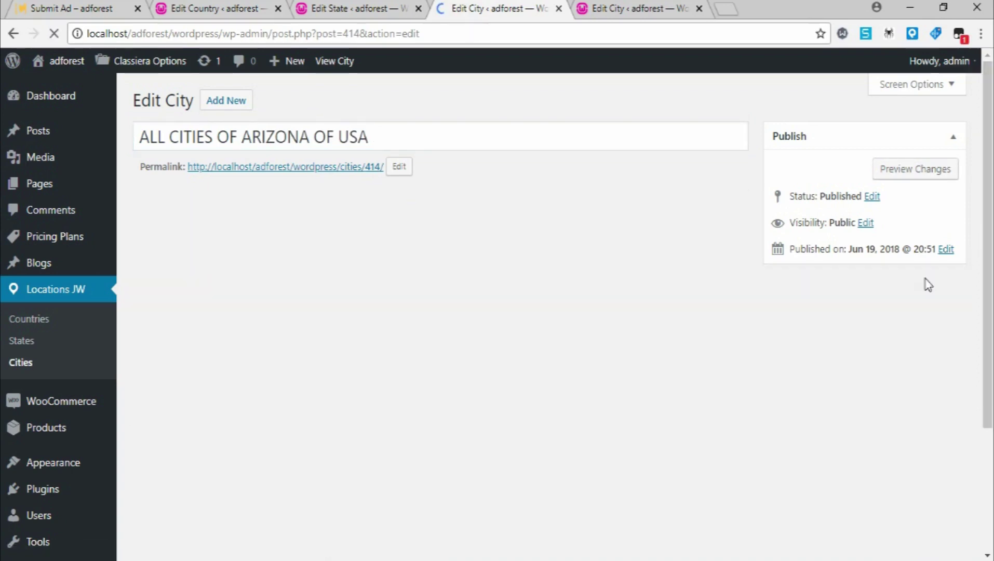
- Reselect Arizona as the state in the Submit Ad form's ad location and check the list of cities offered
left_click(81, 11)
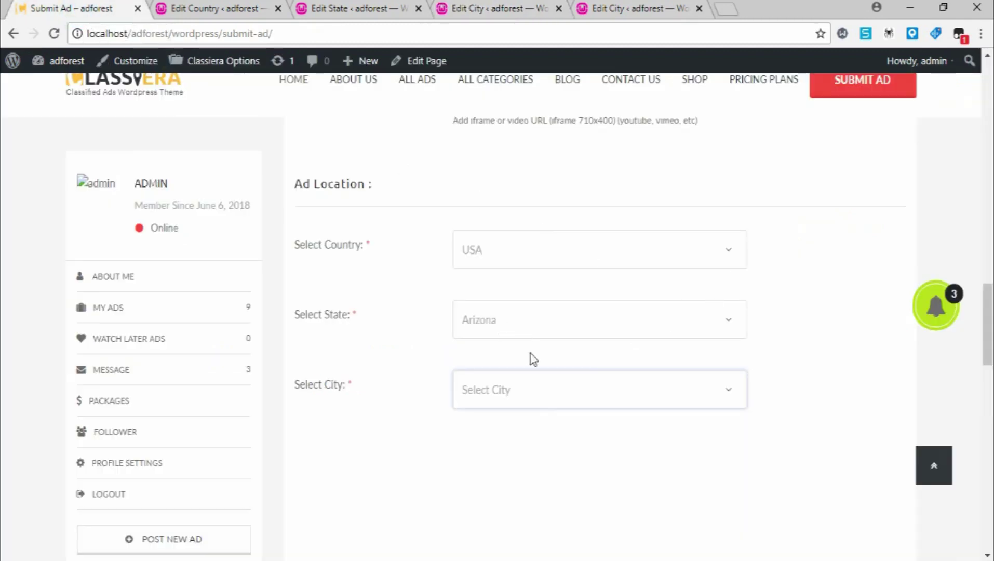
left_click(510, 398)
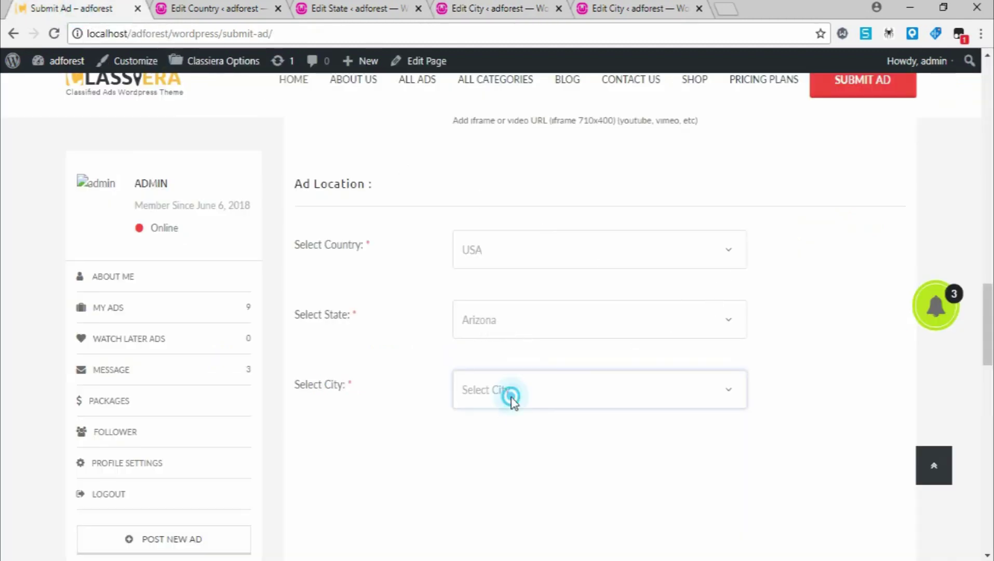
left_click(627, 326)
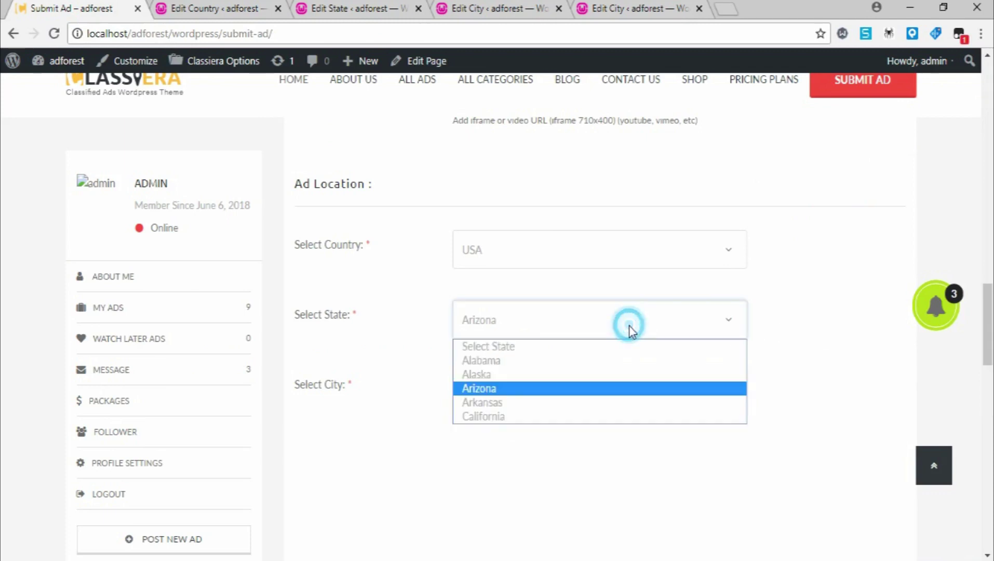
left_click(562, 351)
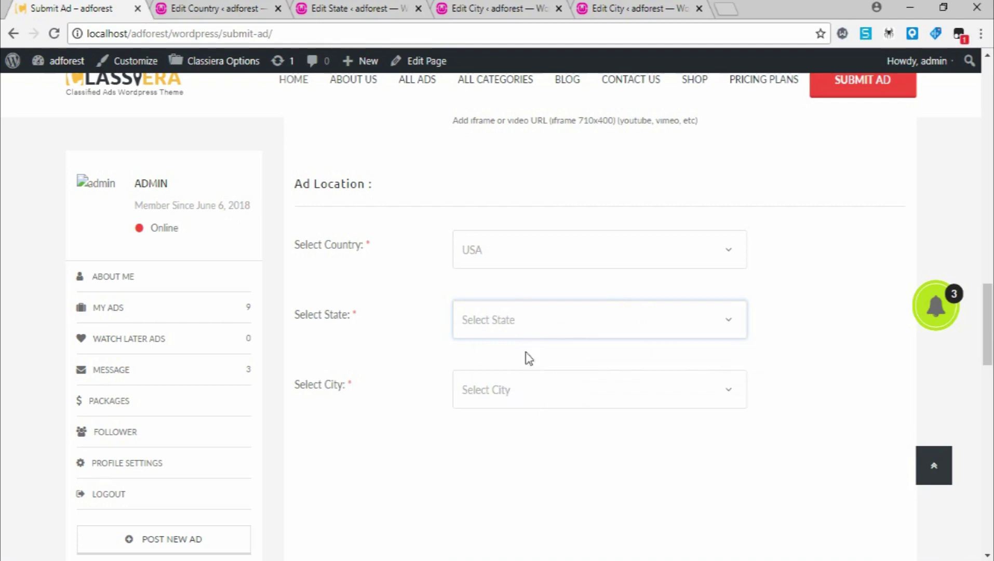
left_click(540, 319)
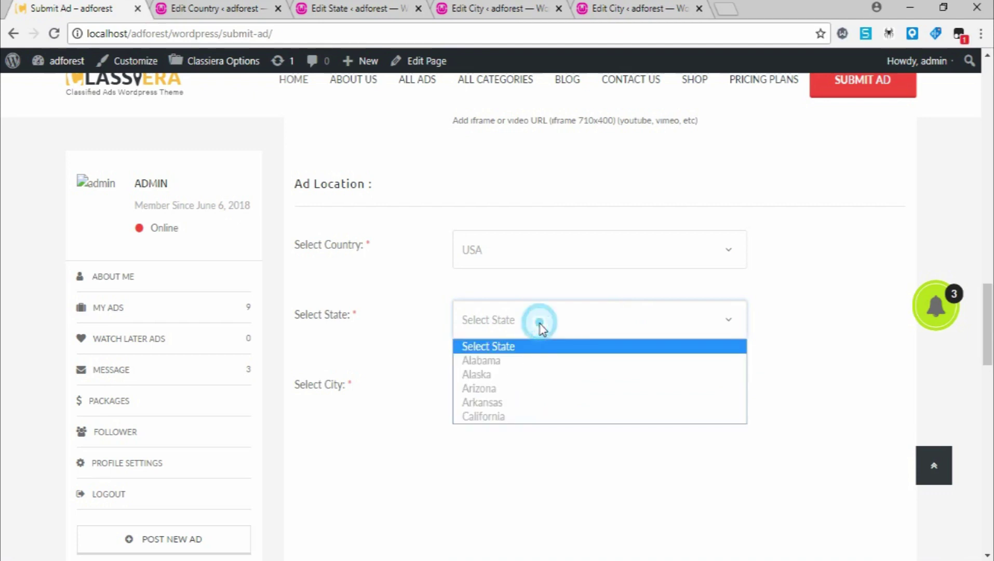
left_click(547, 390)
left_click(626, 407)
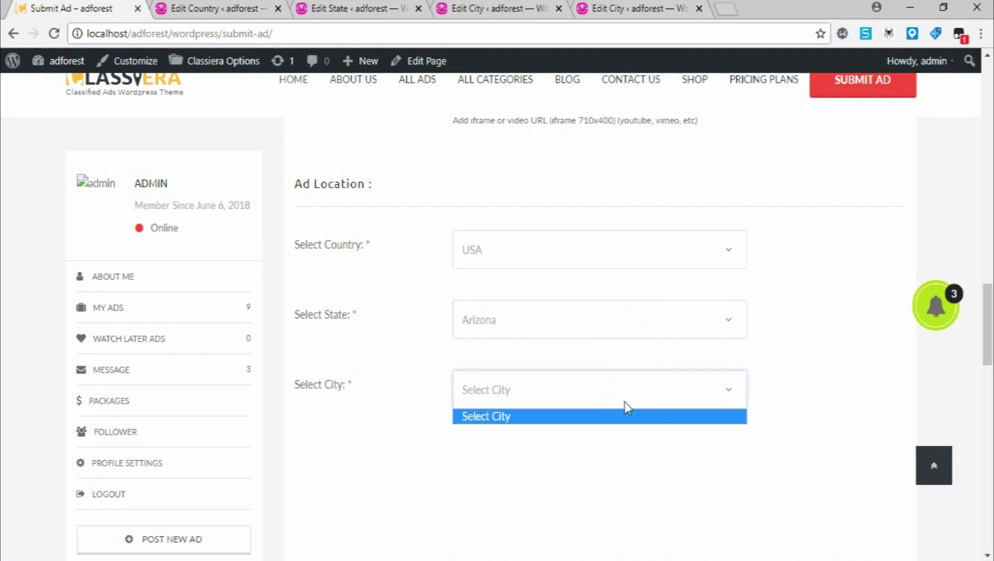
left_click(658, 386)
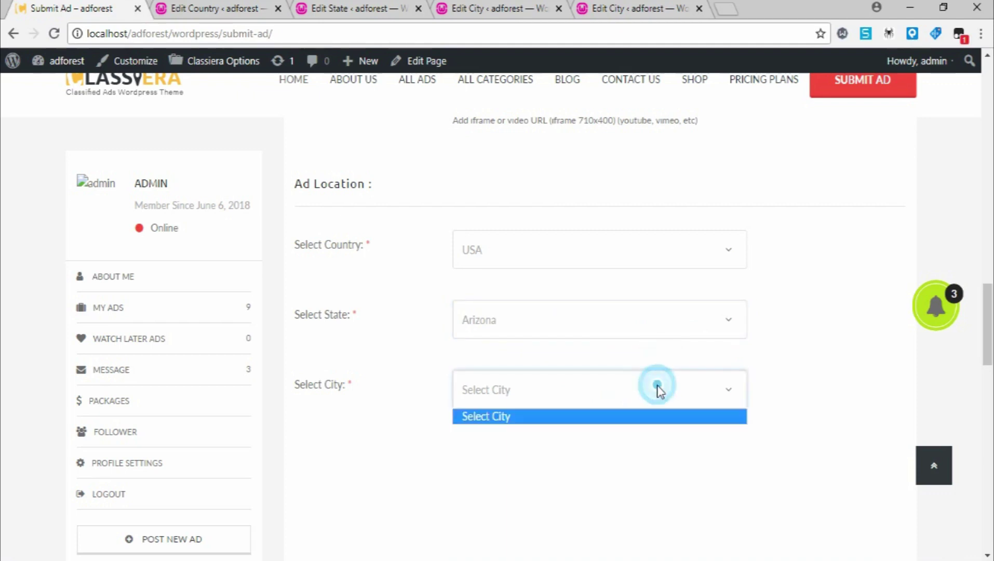
left_click(666, 390)
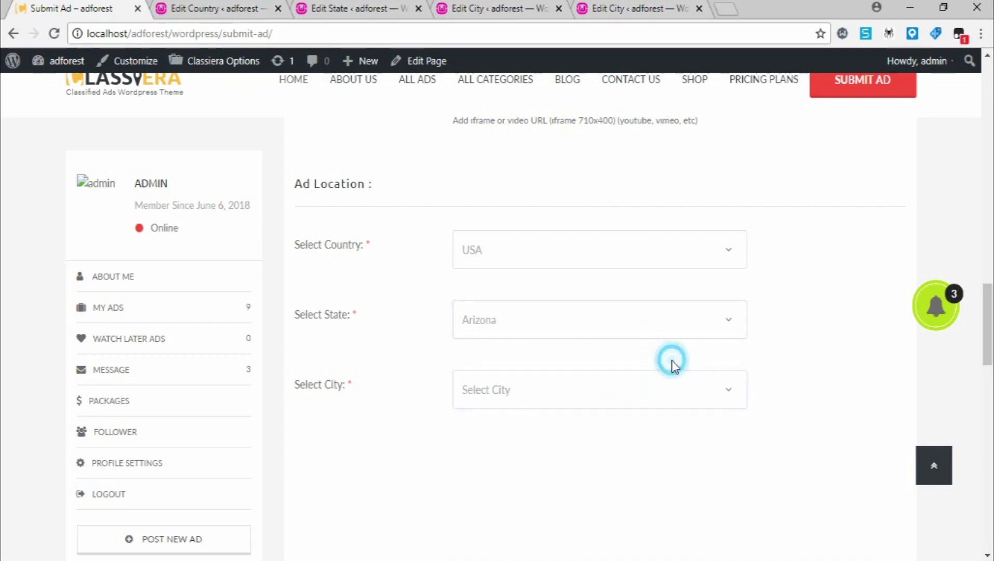
left_click(666, 388)
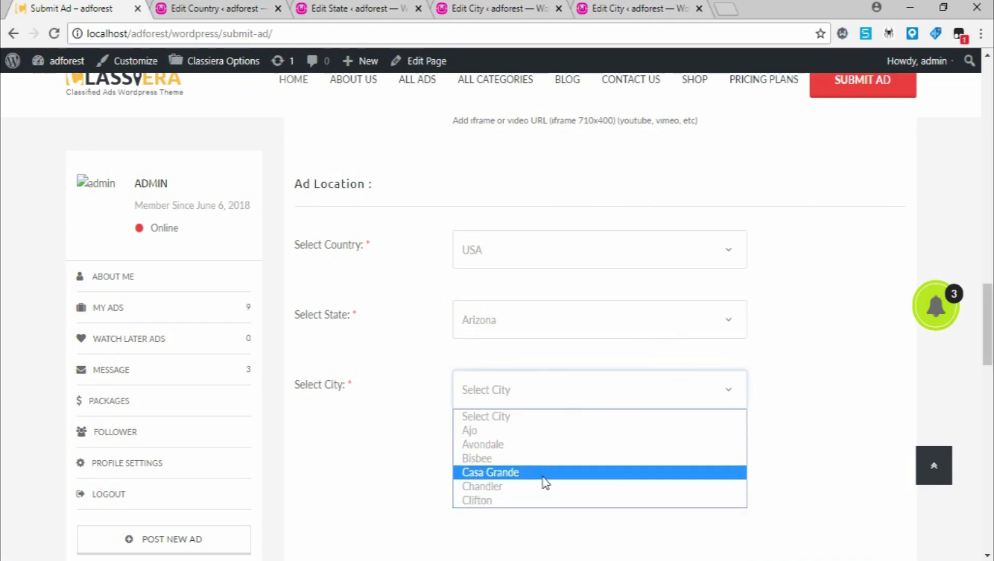
- Return to the Arizona city entry and highlight its comma-separated city list for comparison
left_click(471, 9)
left_click(407, 393)
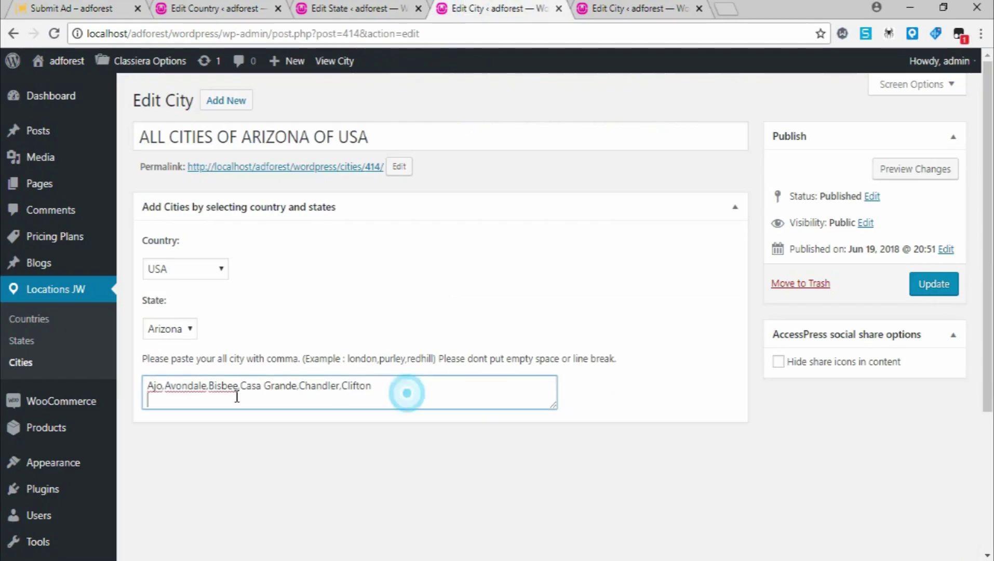
left_click_drag(147, 385, 360, 397)
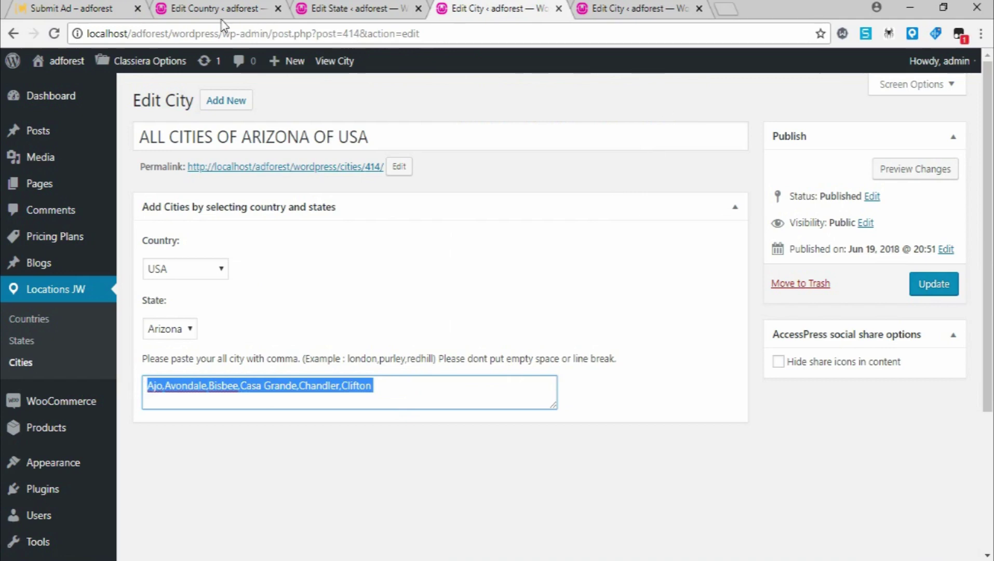
- Choose Ajo as the city in the Submit Ad form's ad location
left_click(73, 8)
left_click(593, 394)
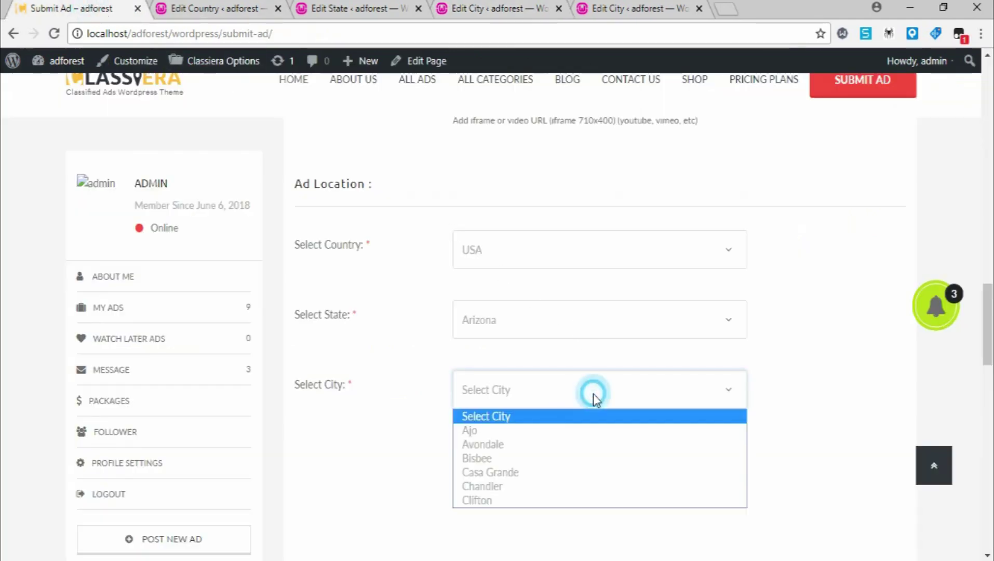
left_click(566, 433)
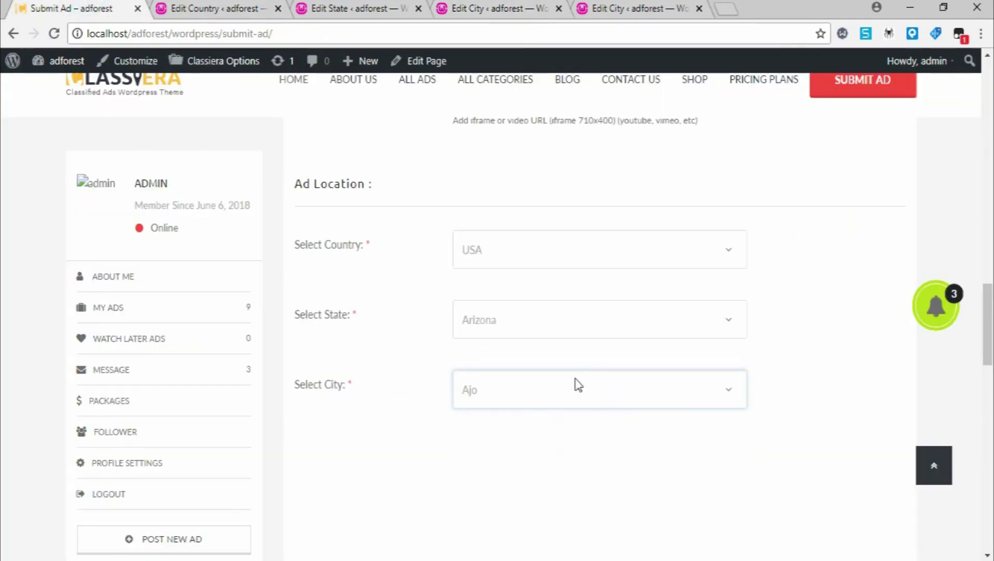
scroll(766, 275, "up", 3)
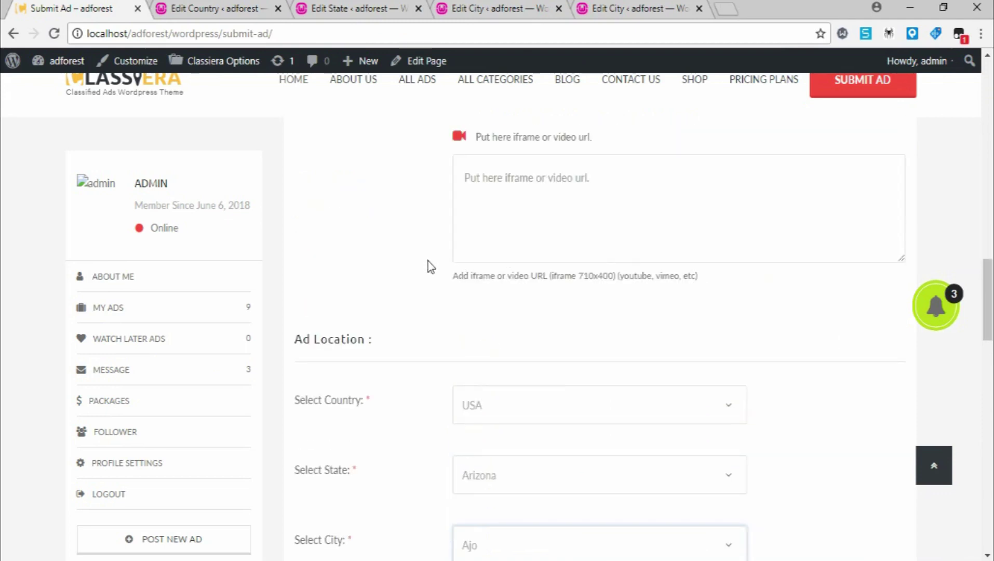
scroll(429, 266, "up", 8)
scroll(429, 266, "up", 12)
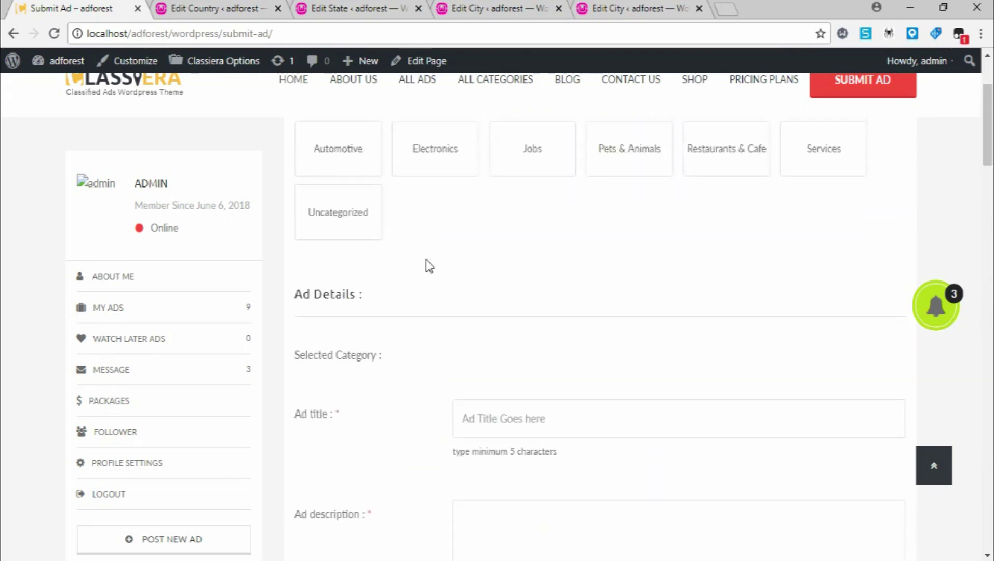
scroll(429, 266, "up", 4)
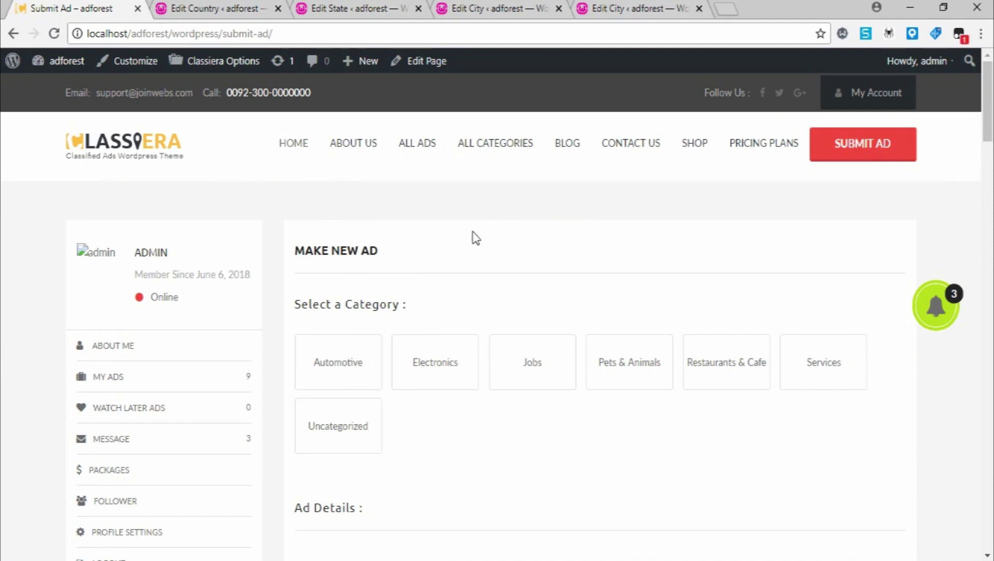
scroll(475, 237, "down", 4)
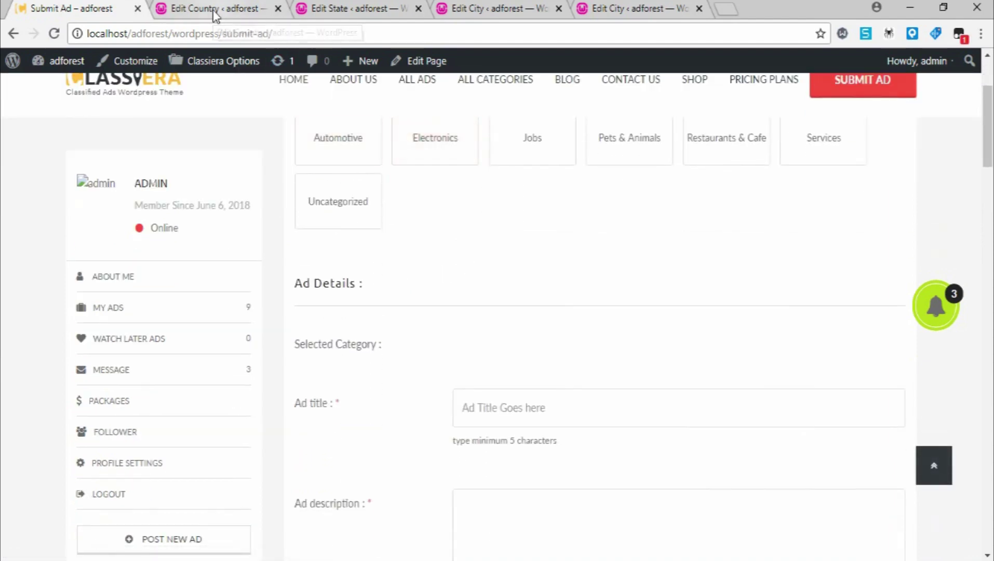
- Add a new country entry titled UK from the USA country entry and publish it
left_click(215, 9)
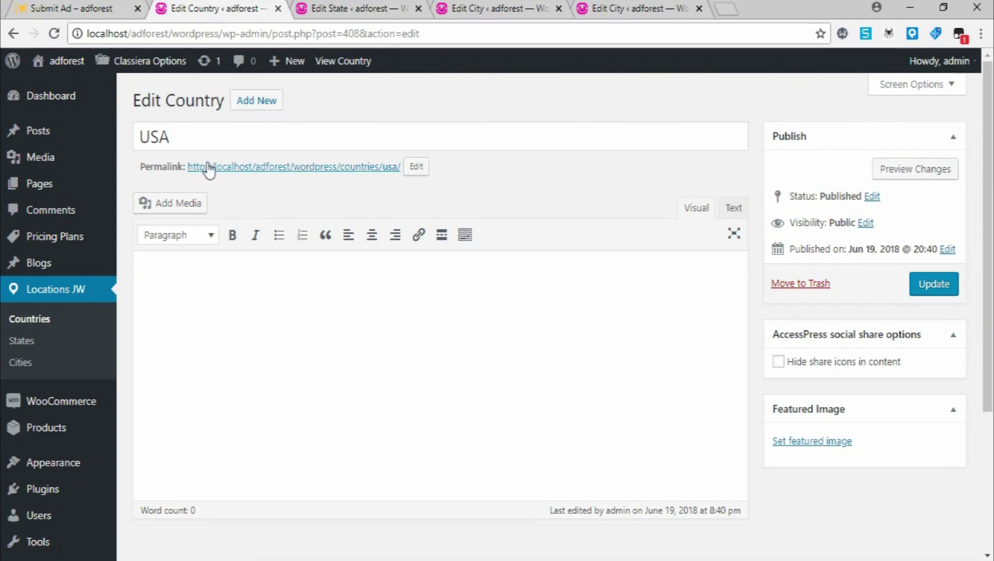
left_click(254, 104)
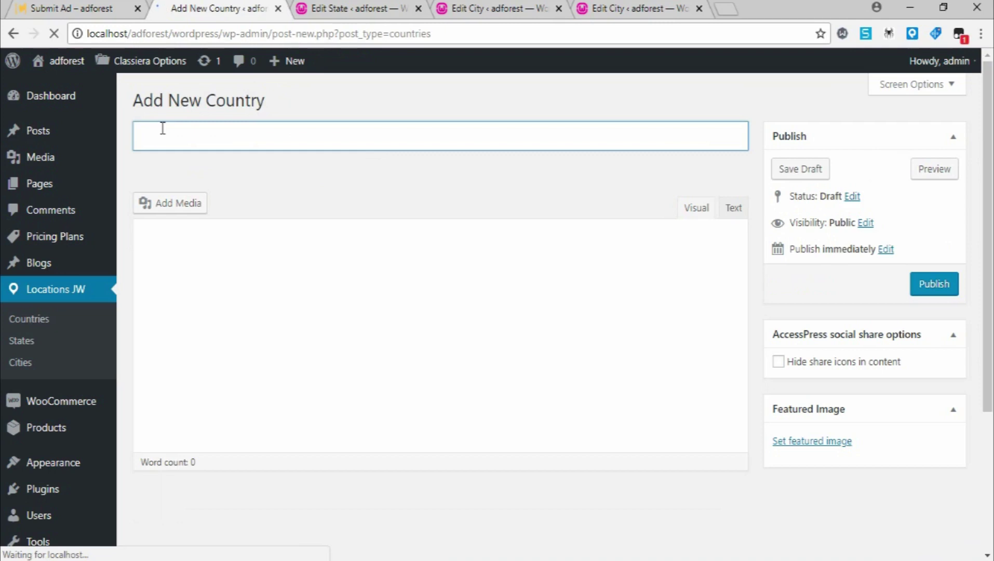
type("UK")
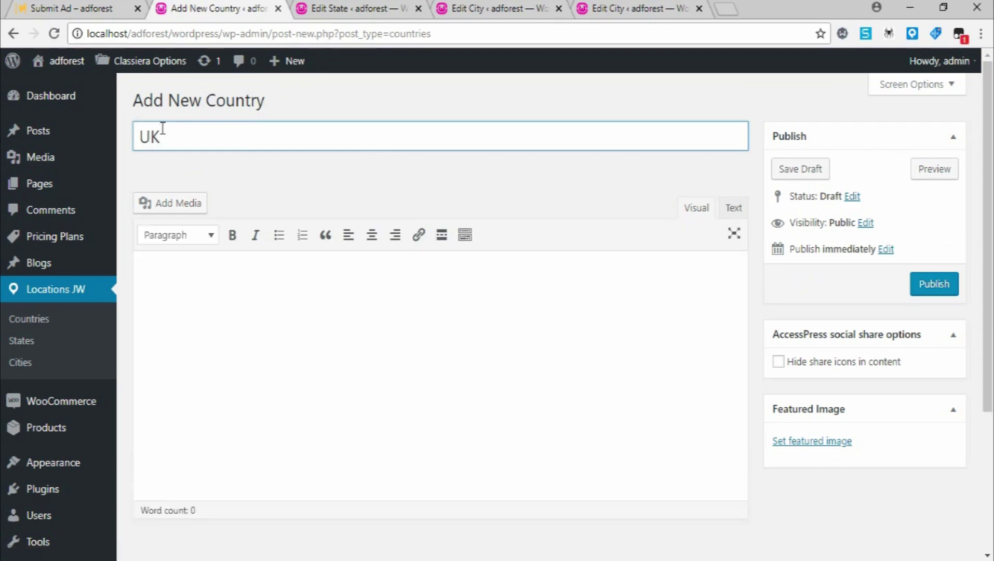
left_click(936, 289)
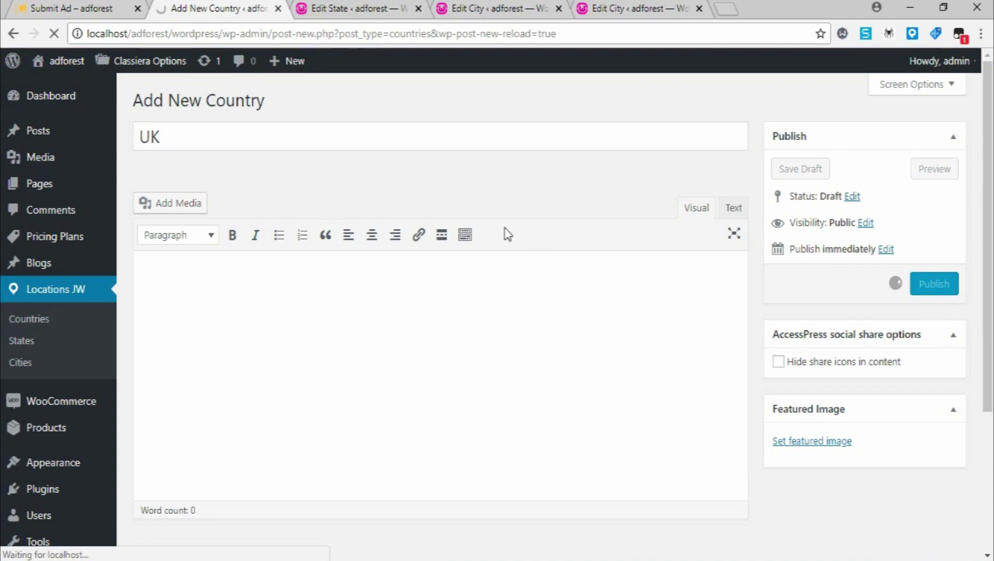
- Add a new state entry from the USA states entry, titled ALL STATE OF UK, with UK as its country
left_click(350, 9)
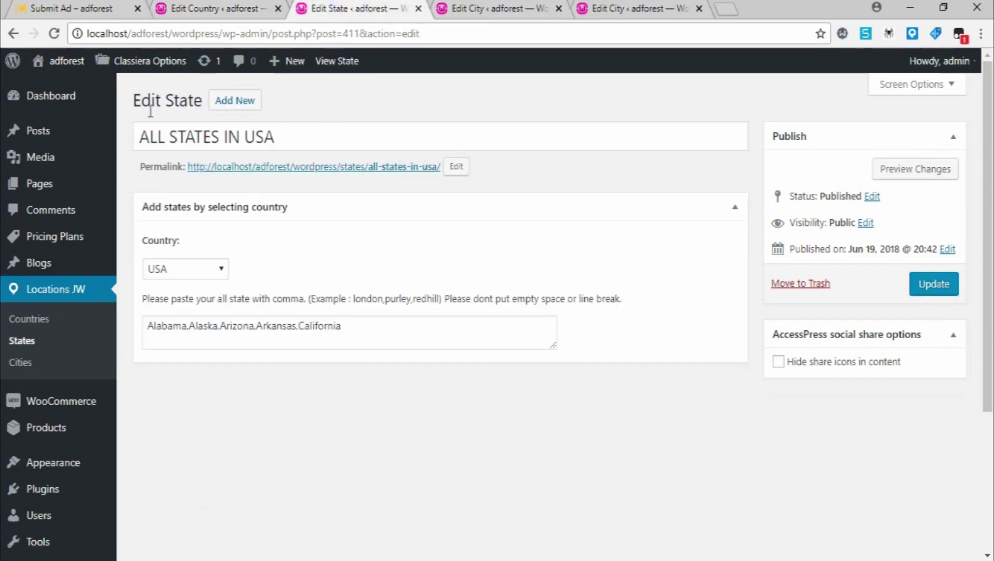
left_click(241, 103)
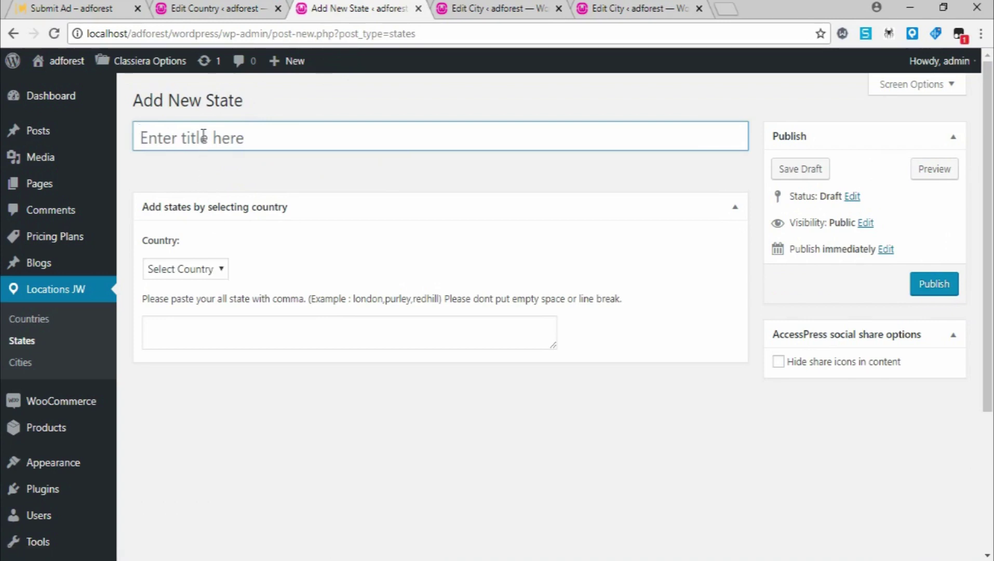
type("ALL")
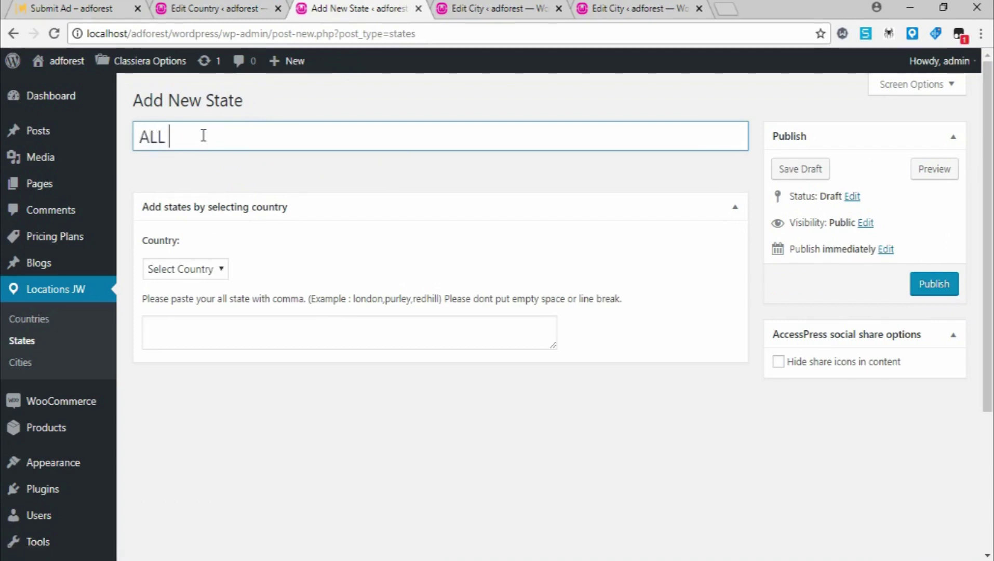
type(" STATE ")
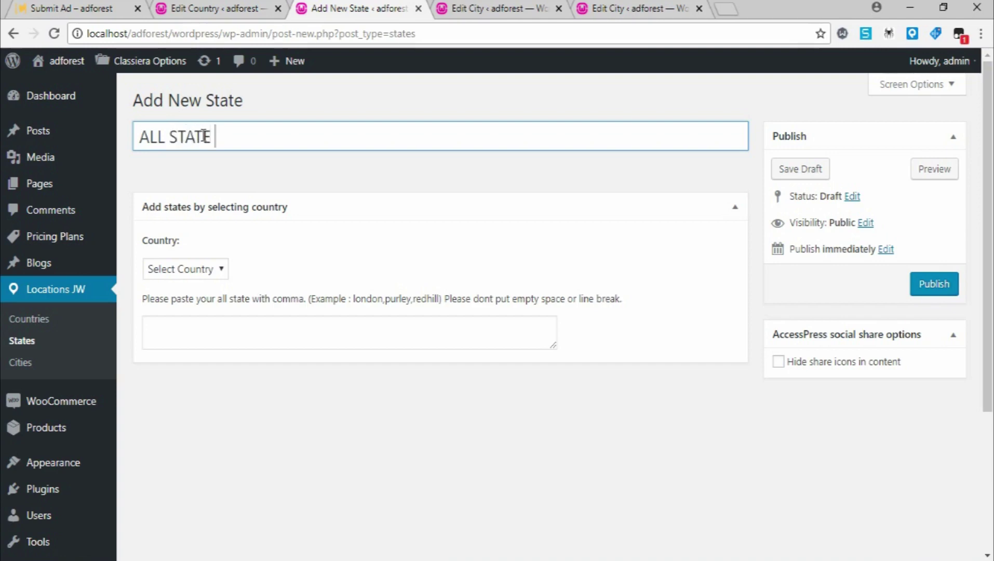
type("OF UK")
left_click(220, 271)
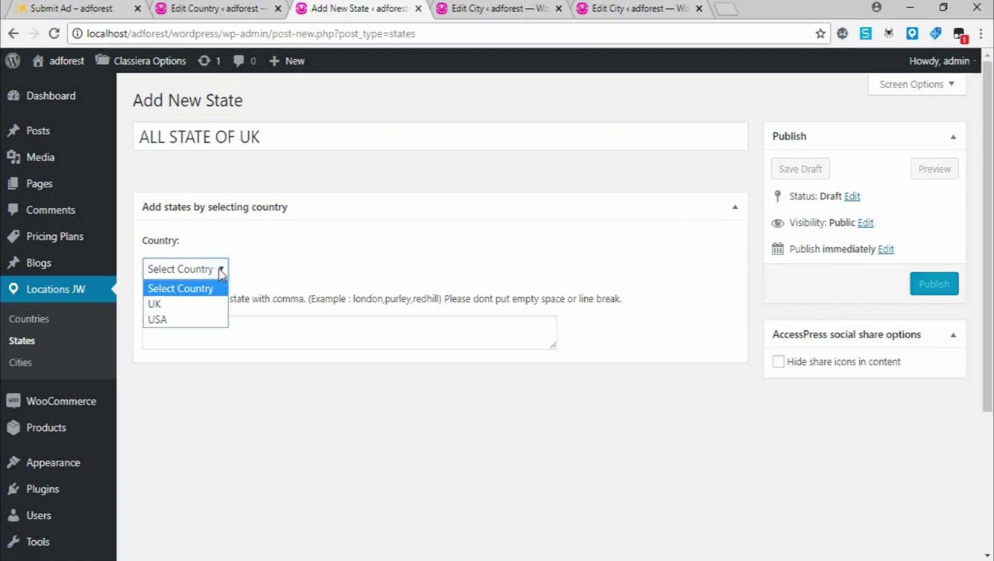
left_click(210, 306)
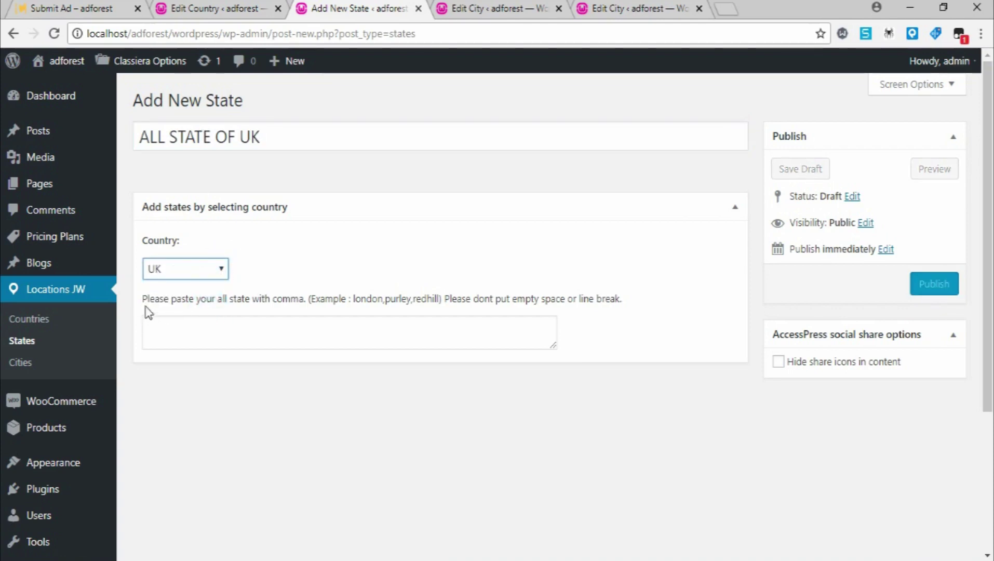
- Enter the comma-separated state list UKSTATE1,UKSTAE2,UKSTATE3 for the UK entry and publish it
left_click_drag(145, 299, 286, 299)
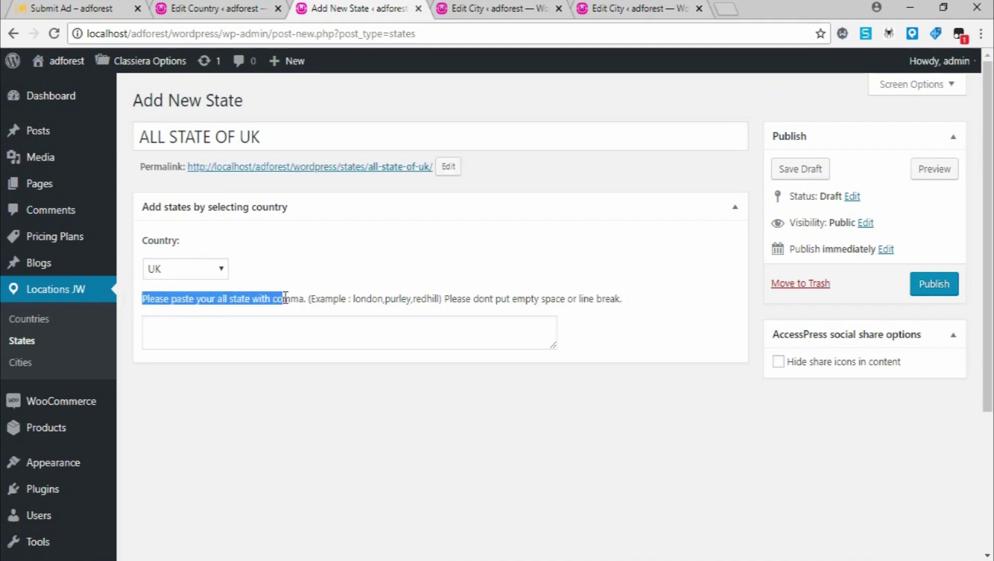
left_click_drag(286, 299, 322, 299)
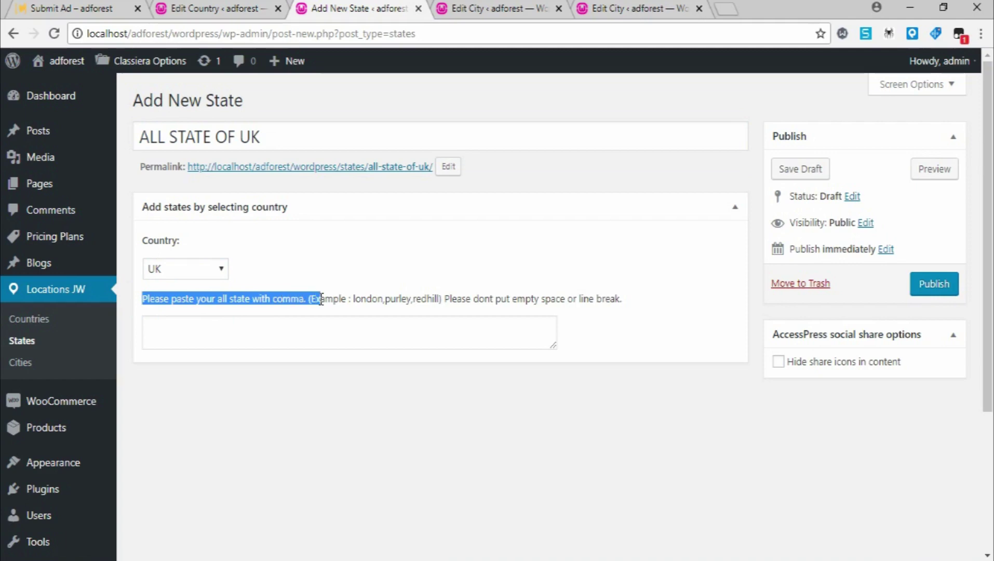
left_click(186, 322)
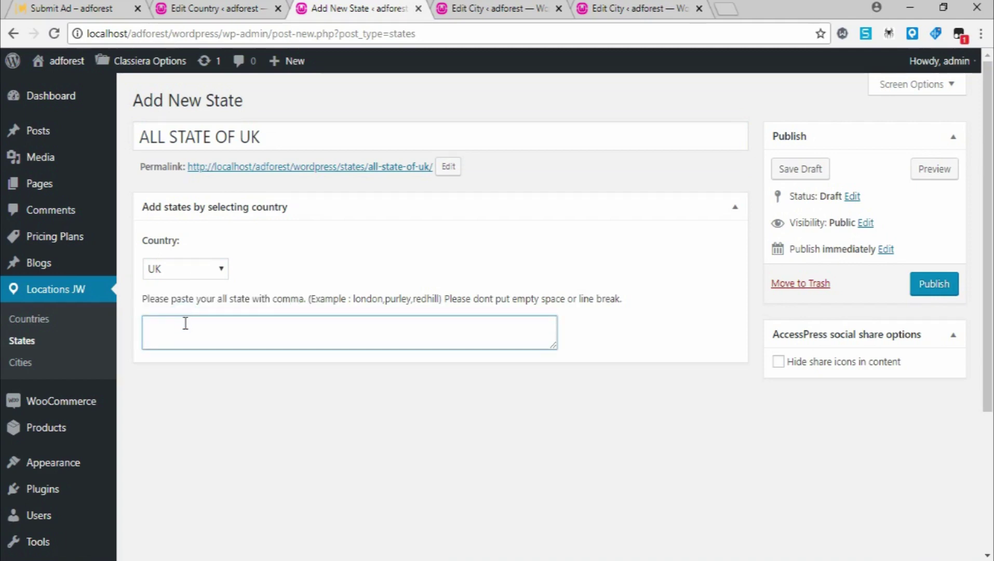
type("UKSTATE1,UKSTAE2,UKSTATE3")
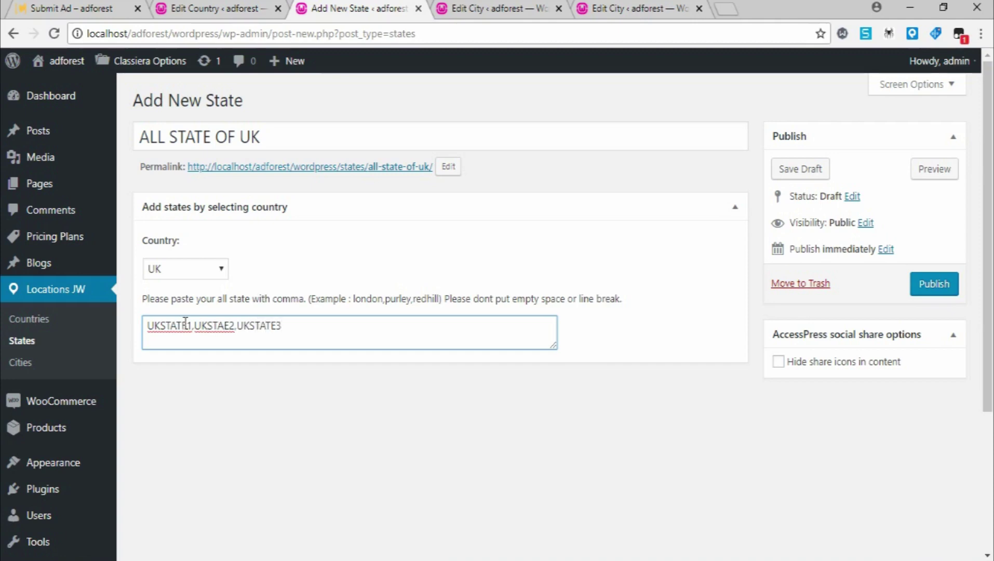
left_click(923, 283)
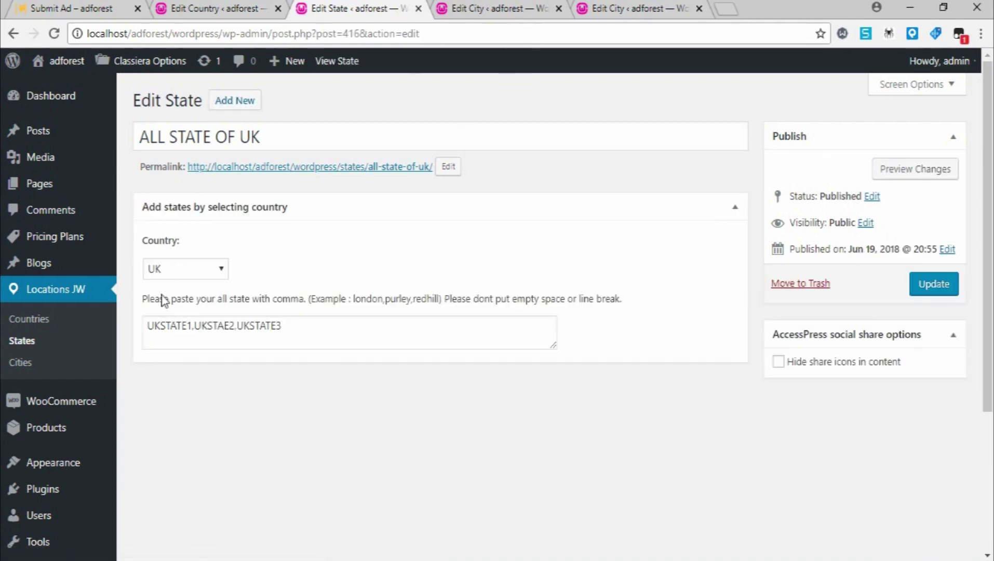
- Start a new city entry from the Arizona city entry with UK as country and UKSTATE1 as state
left_click(522, 7)
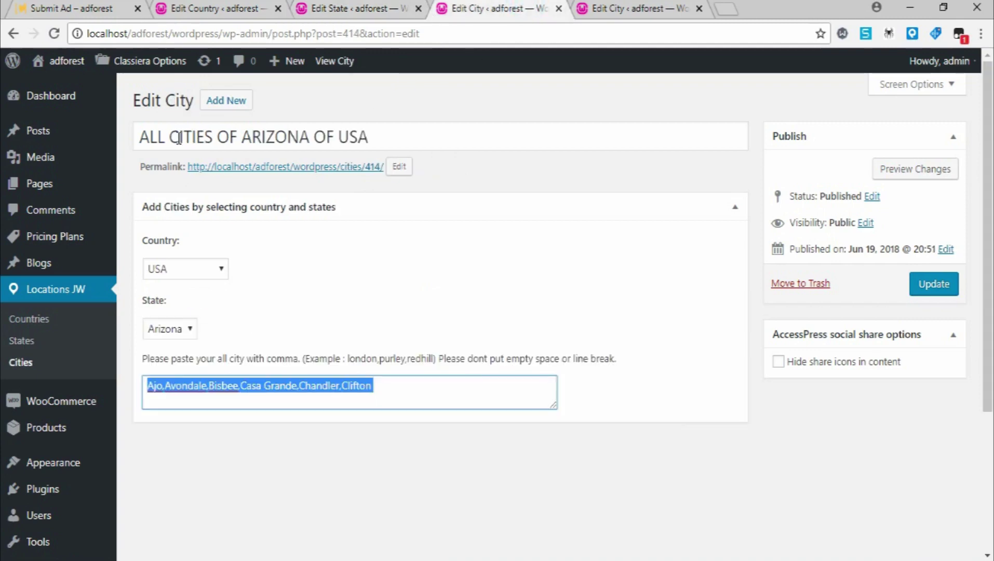
left_click(226, 107)
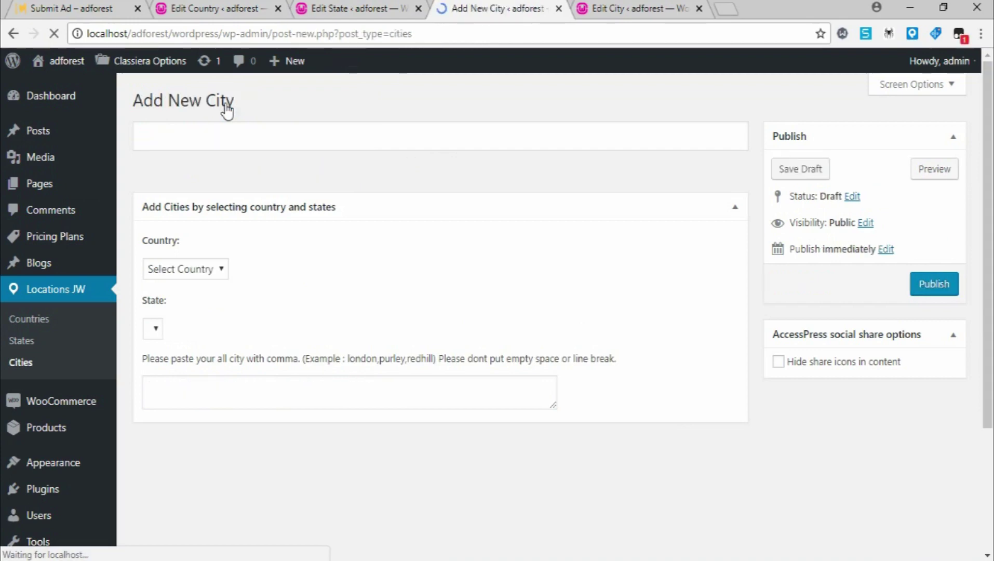
left_click(222, 270)
left_click(199, 310)
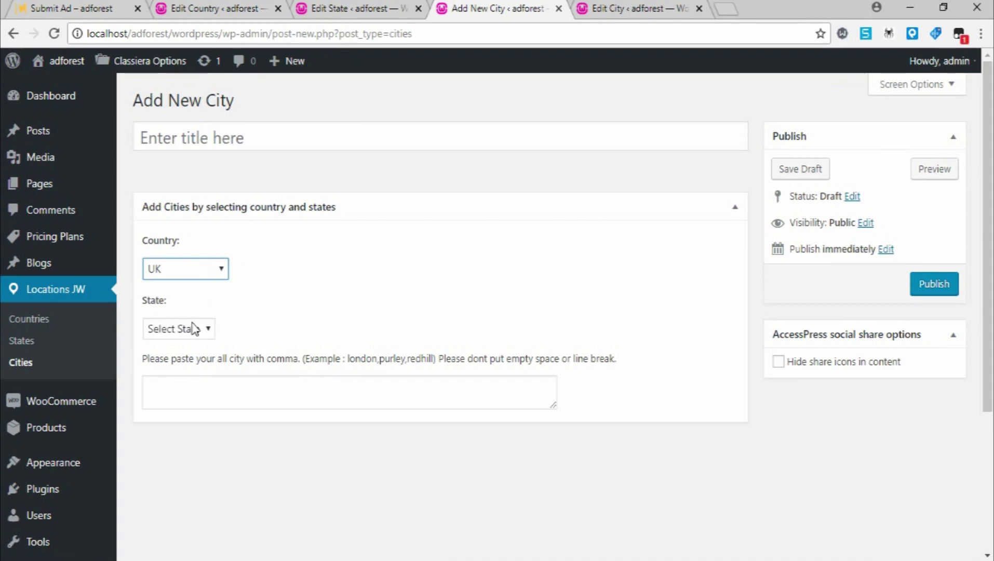
left_click(207, 327)
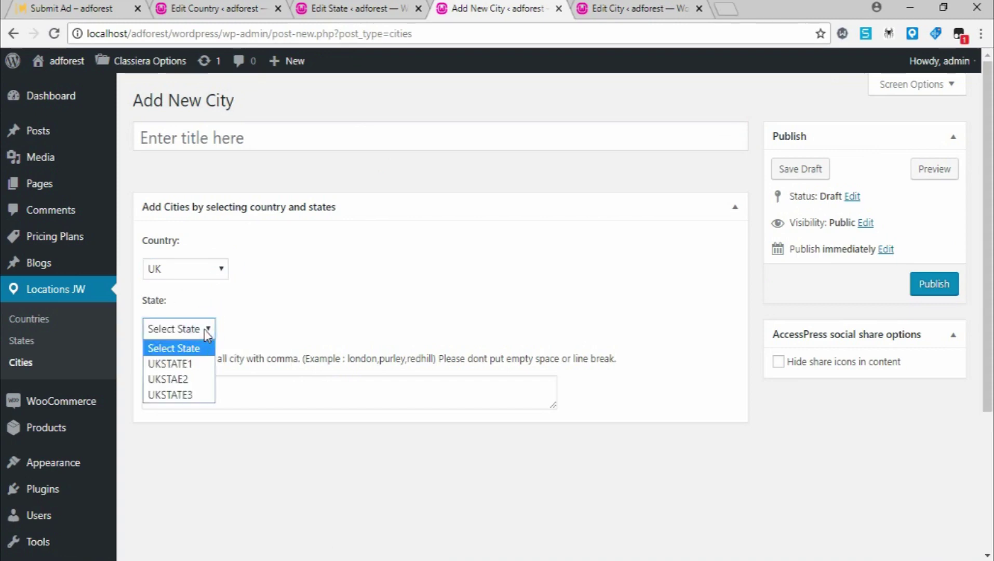
left_click(193, 364)
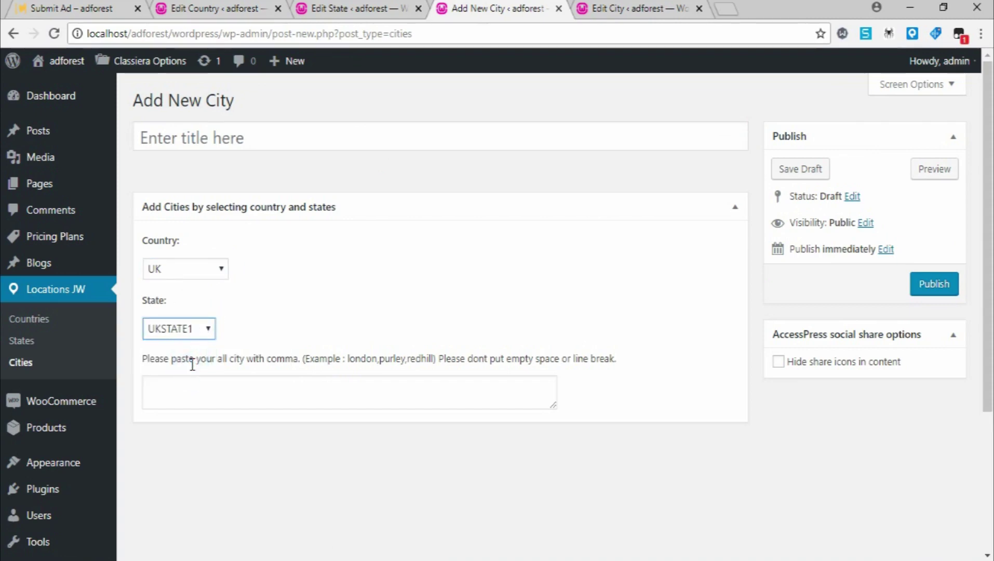
- Enter the comma-separated city list CITIESunderSTATE1,CITY2,CITY3 for UKSTATE1 and publish the untitled entry
left_click(191, 390)
type("CITIES")
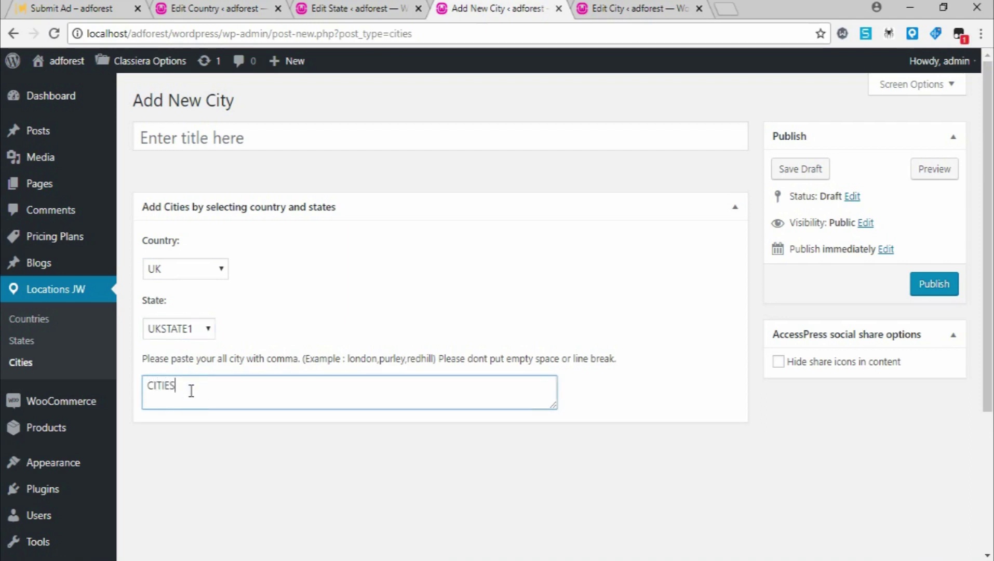
type("UnderSTATE1,C")
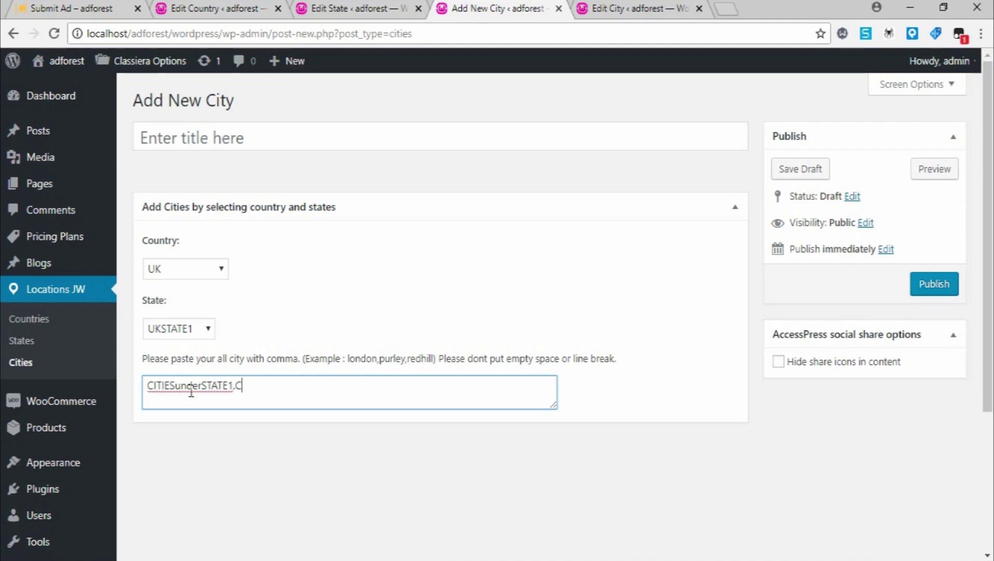
type("ITY2,CITY3")
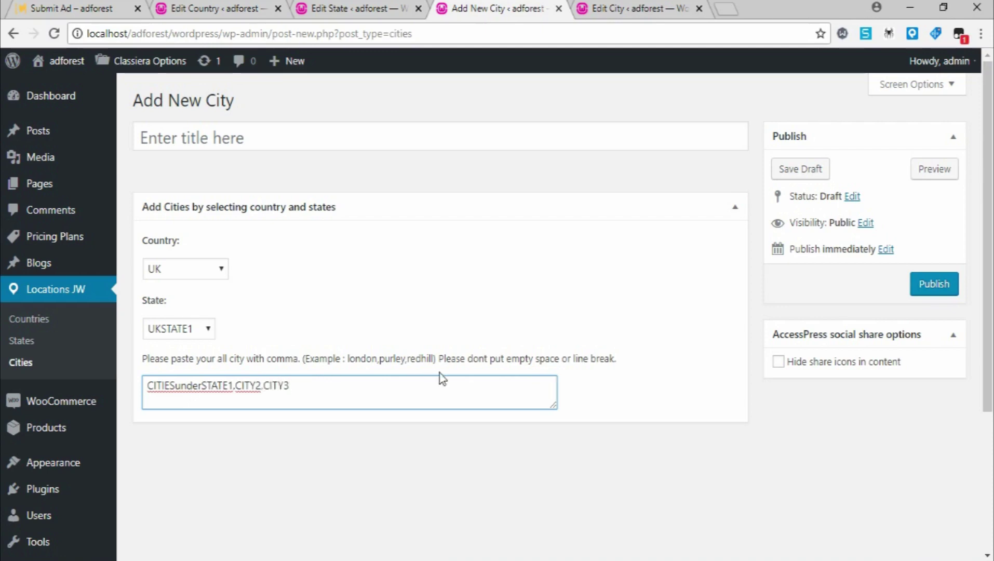
left_click(928, 290)
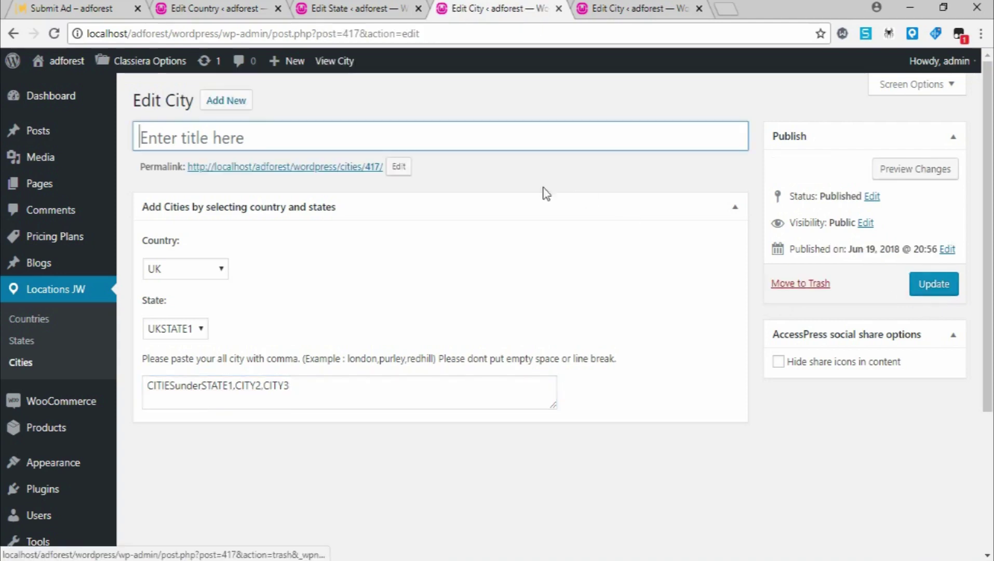
- Check the countries offered in the Submit Ad form's ad location and reload the page to refresh them
left_click(134, 7)
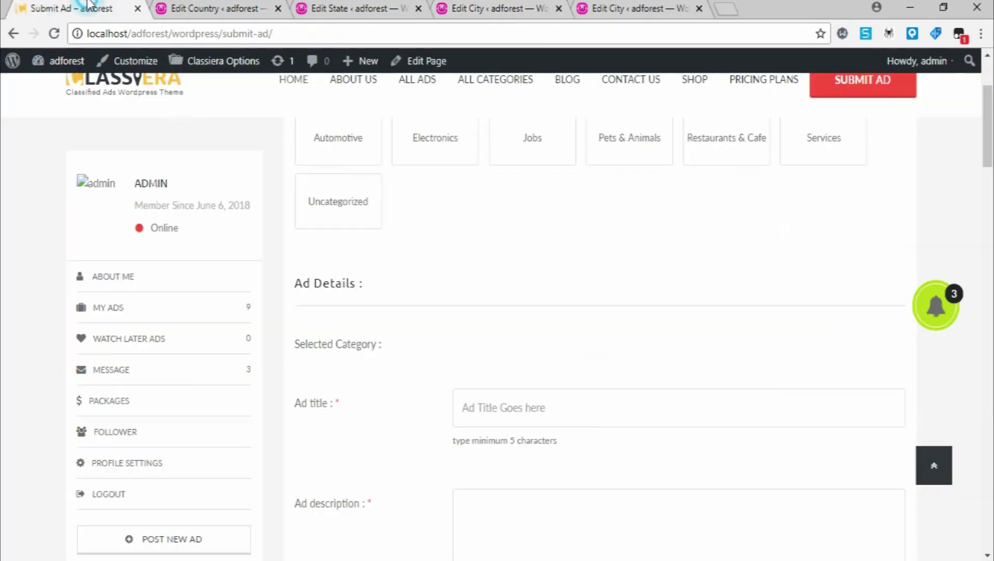
scroll(677, 306, "down", 8)
scroll(698, 311, "down", 20)
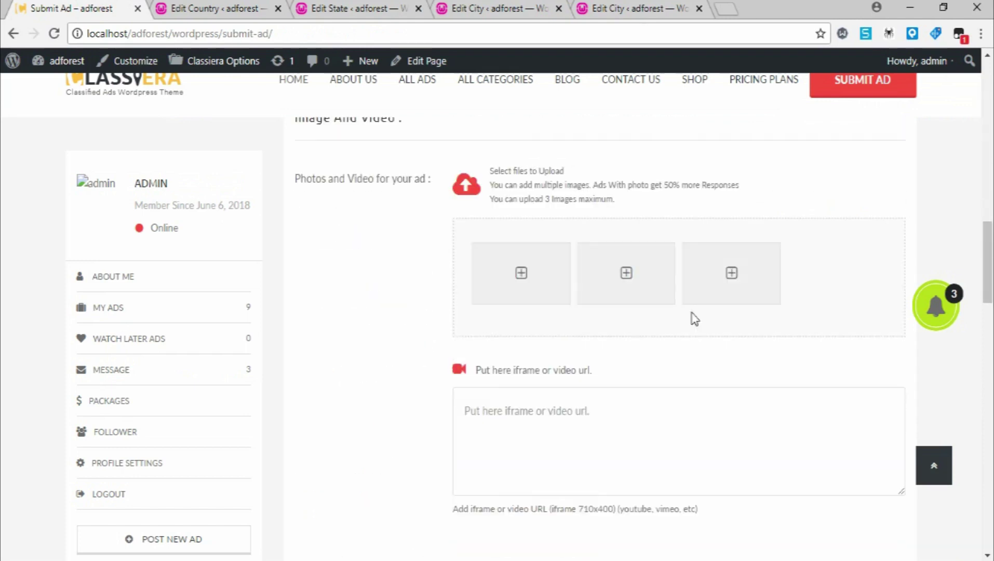
scroll(540, 335, "up", 8)
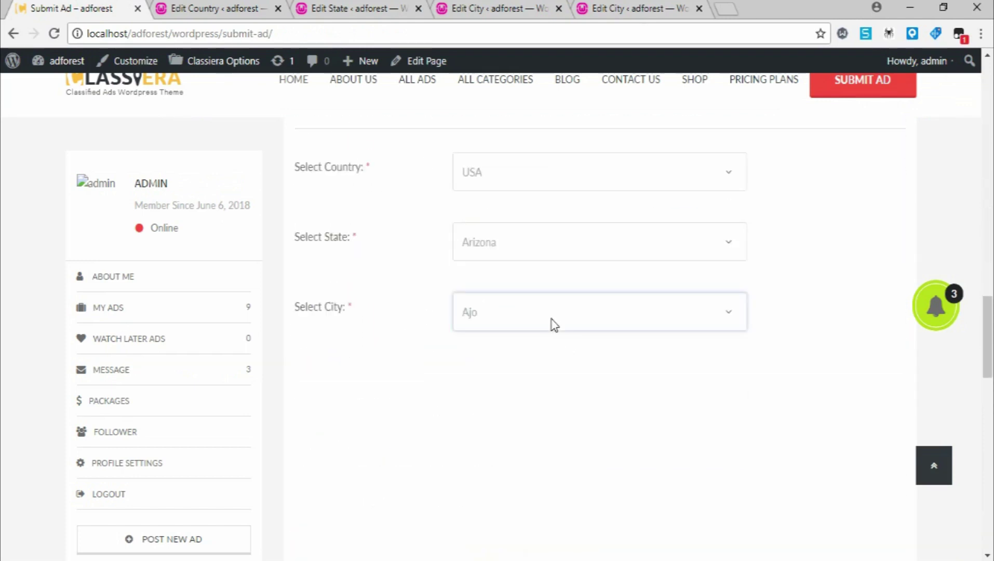
left_click(546, 398)
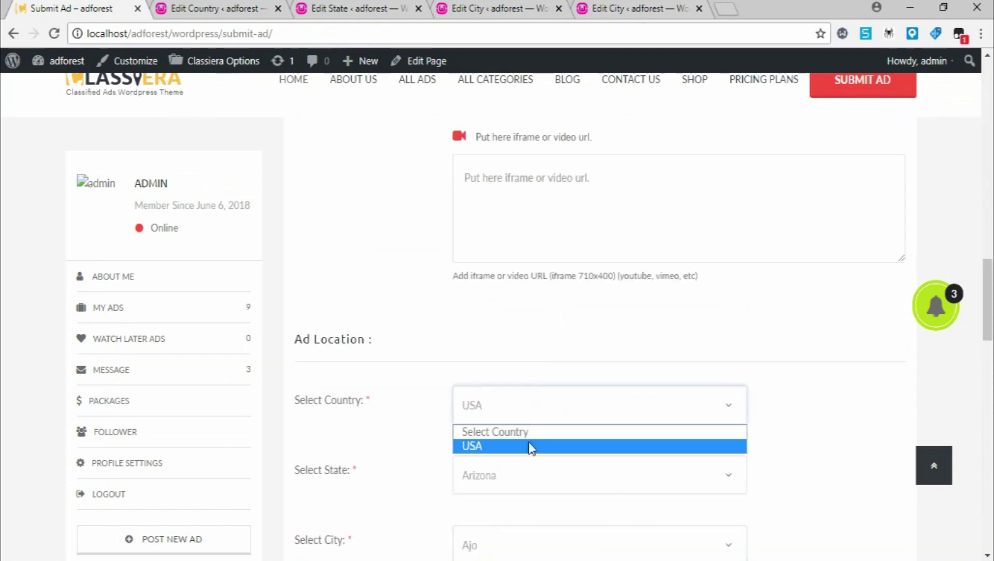
right_click(761, 380)
left_click(796, 217)
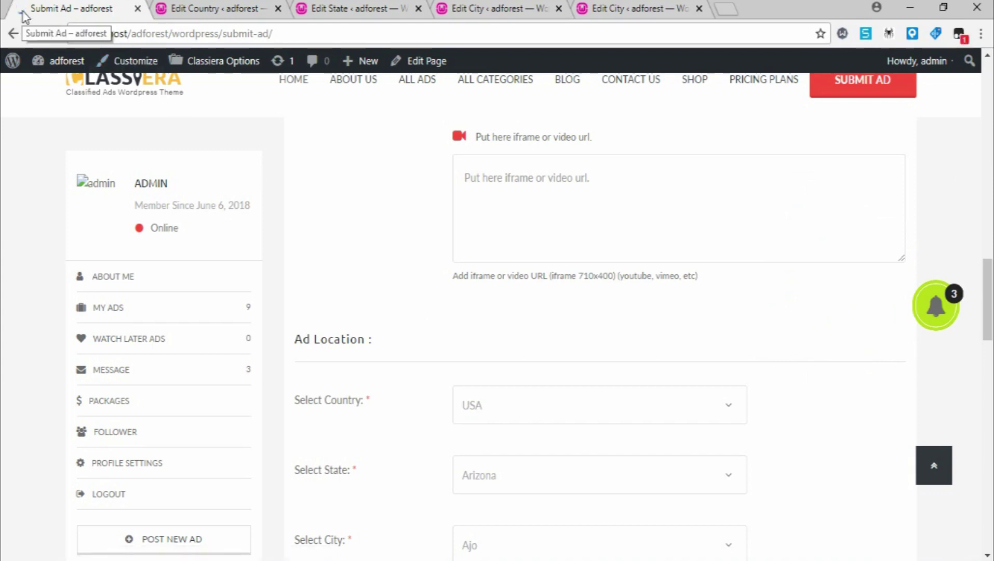
- Choose UK and UKSTATE1 in the Submit Ad form's ad location and check the cities offered, leaving the city unselected
scroll(592, 313, "down", 10)
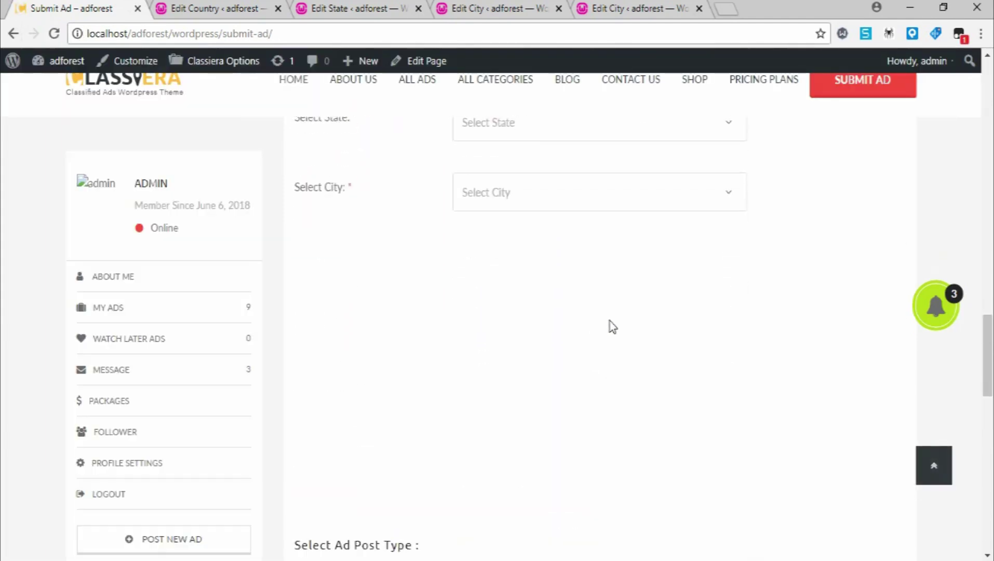
scroll(609, 326, "up", 3)
left_click(617, 208)
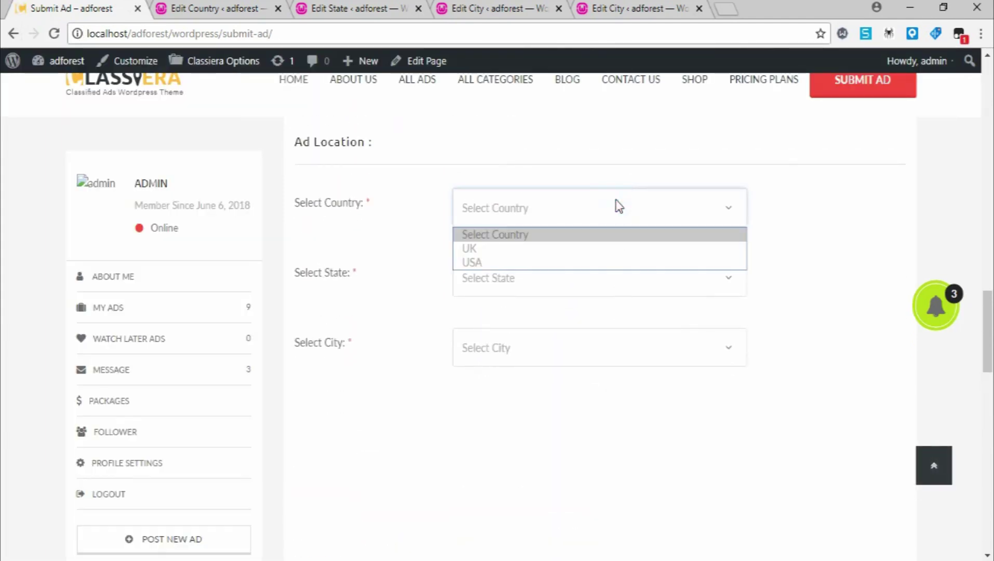
left_click(581, 249)
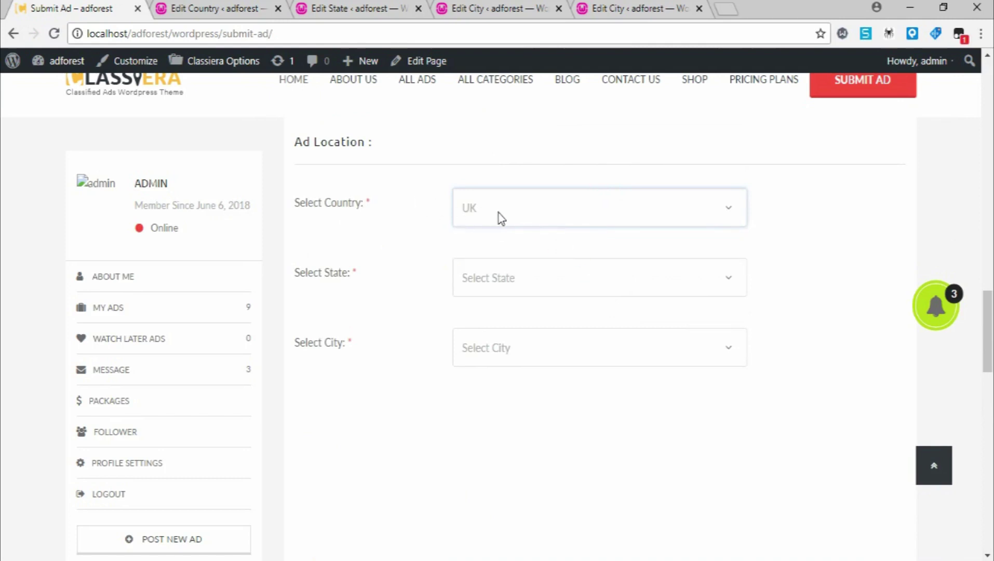
left_click(569, 283)
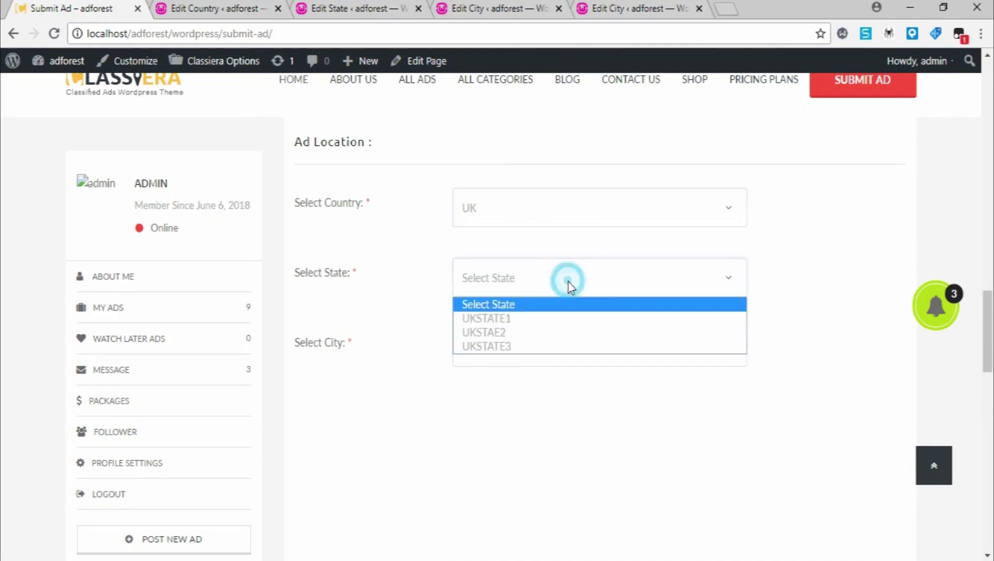
left_click(527, 322)
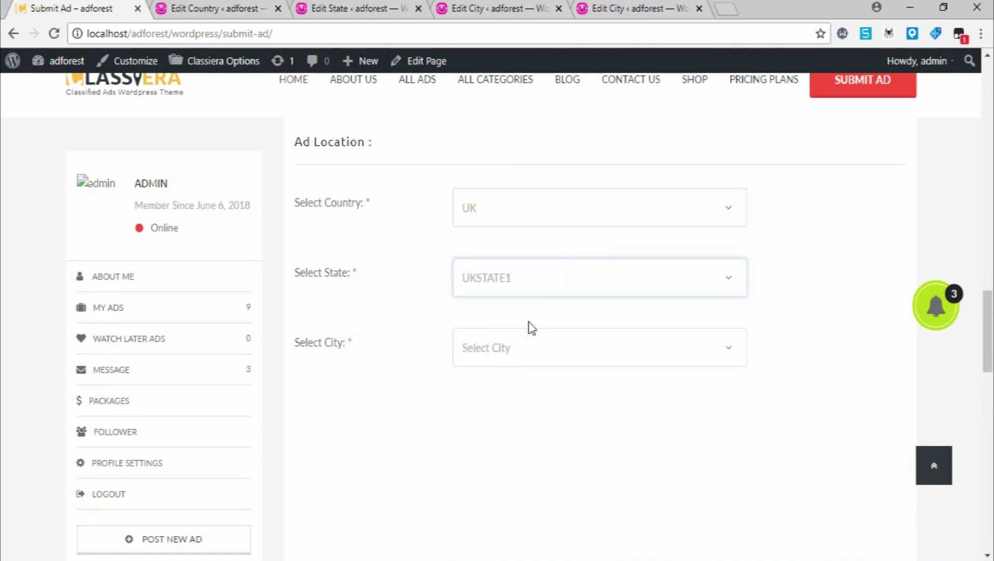
left_click(687, 353)
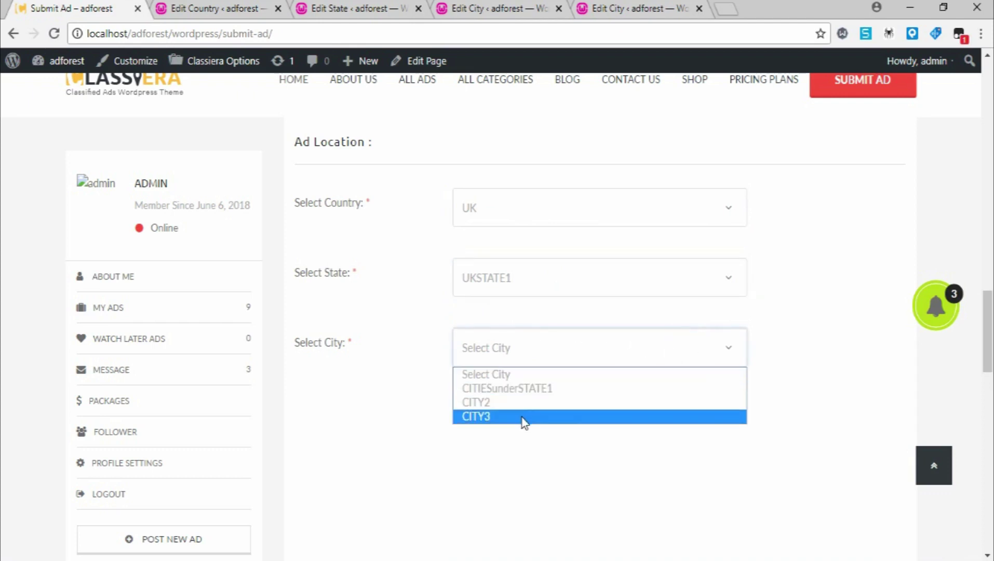
left_click(559, 375)
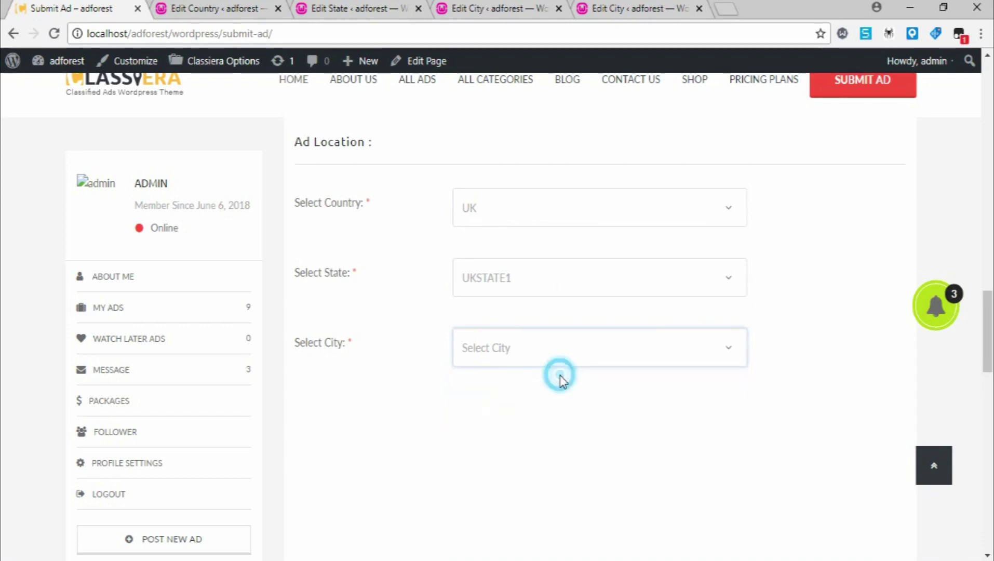
scroll(785, 408, "up", 2)
left_click_drag(987, 316, 987, 102)
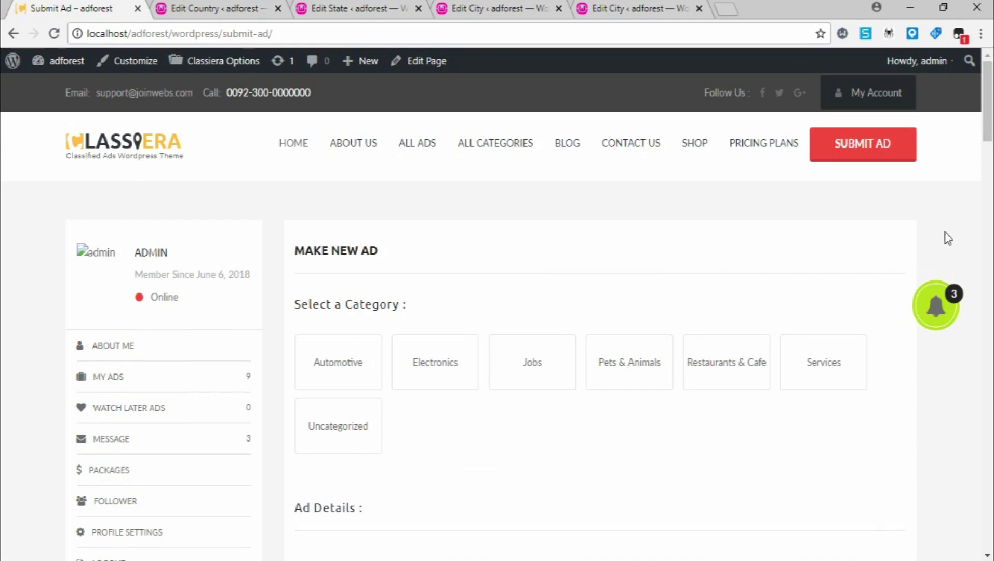
scroll(948, 245, "down", 4)
scroll(439, 355, "down", 7)
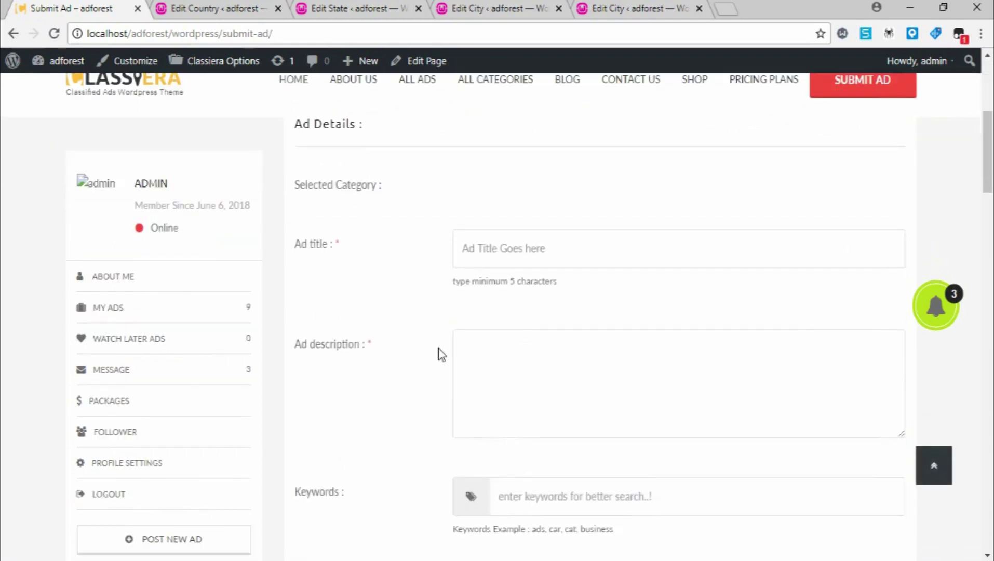
scroll(440, 354, "down", 9)
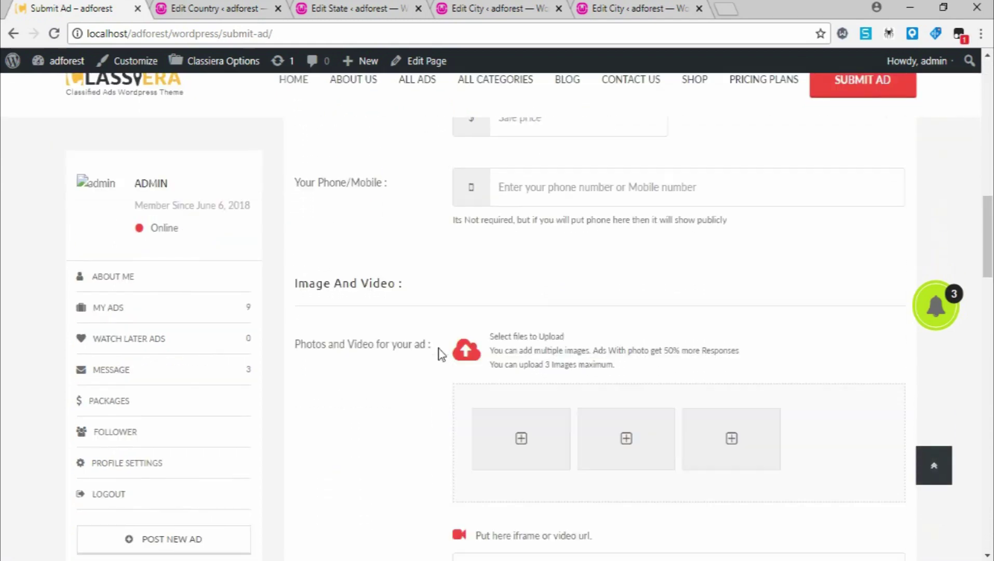
scroll(440, 355, "down", 5)
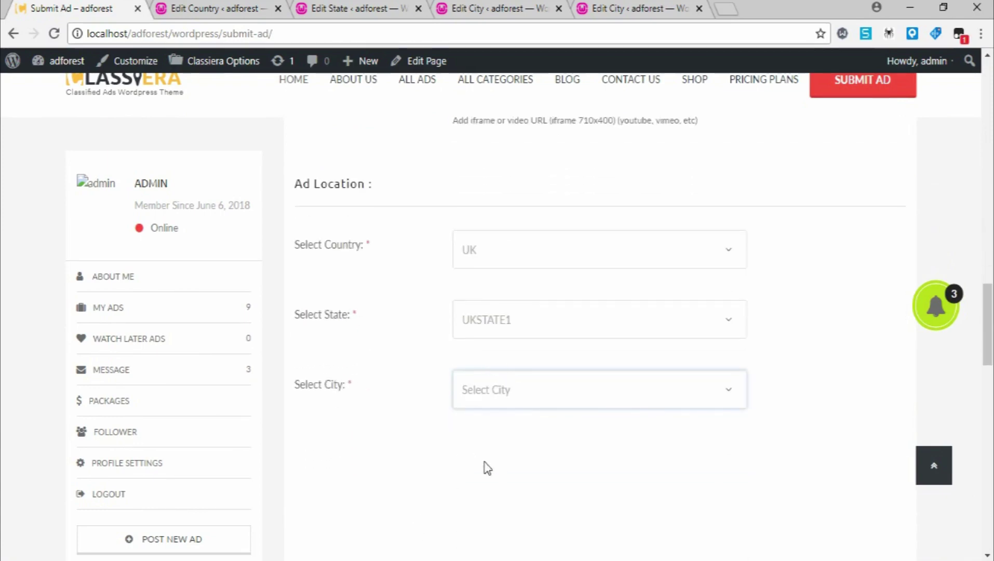
scroll(423, 451, "down", 3)
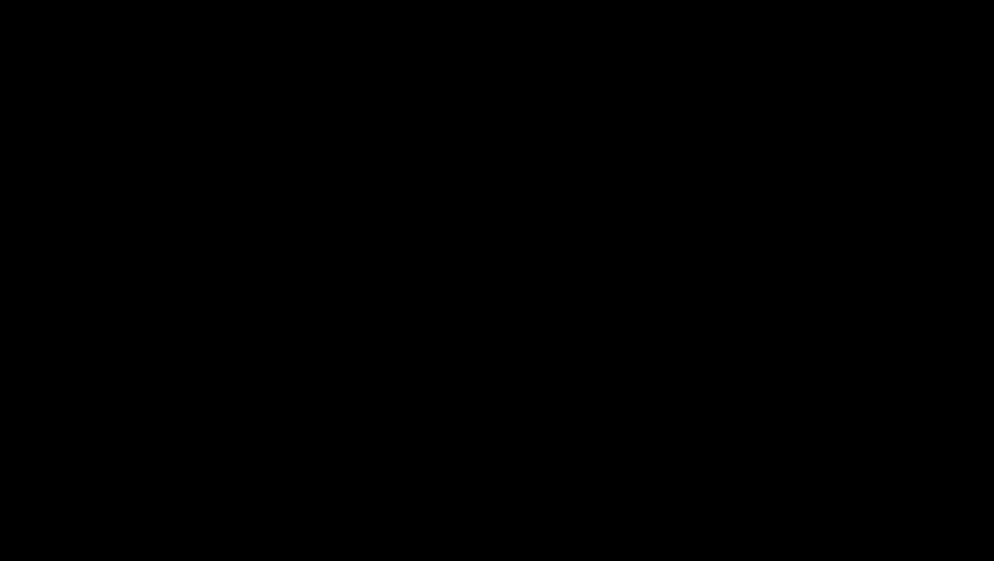